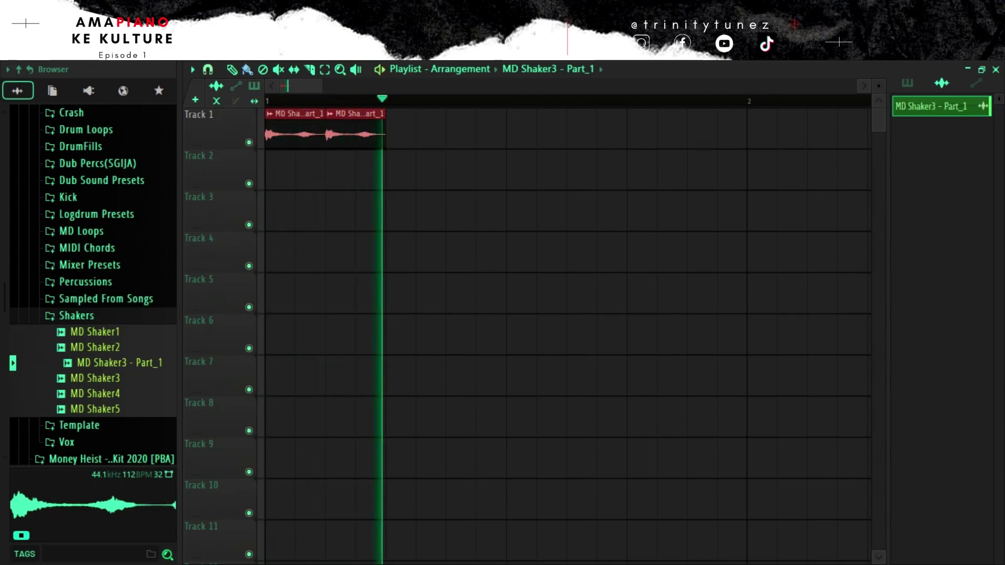
# - Duplicate the MD Shaker3 - Part_1 clips on Track 1 to fill the first bar
pyautogui.press('space')
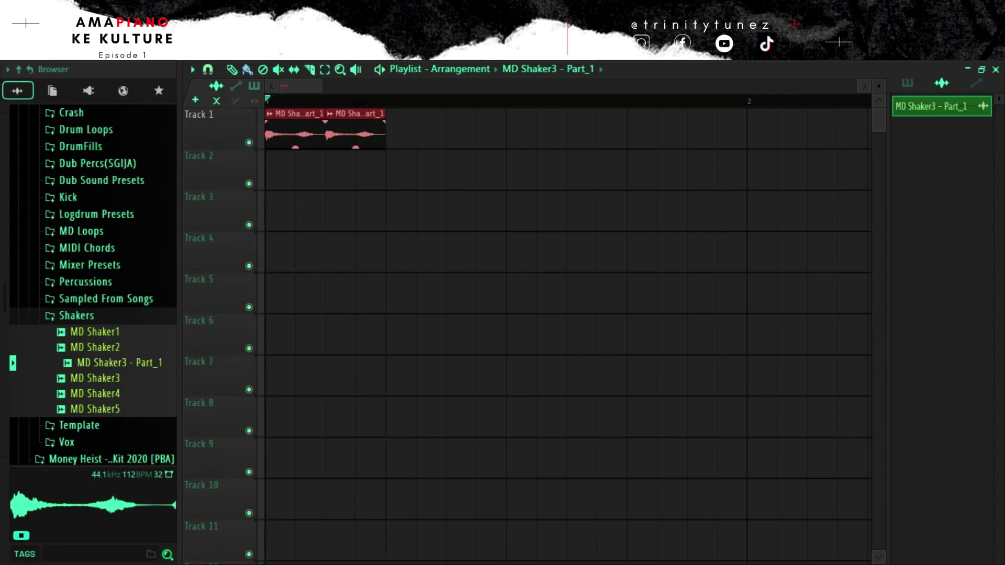
pyautogui.doubleClick(335, 132)
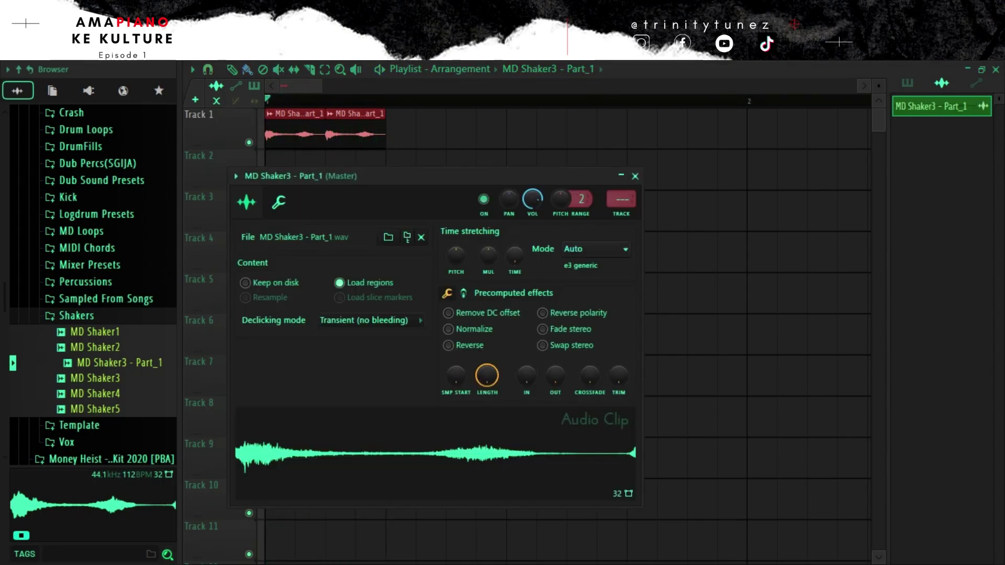
pyautogui.click(635, 176)
pyautogui.moveTo(521, 131); pyautogui.dragTo(272, 131)
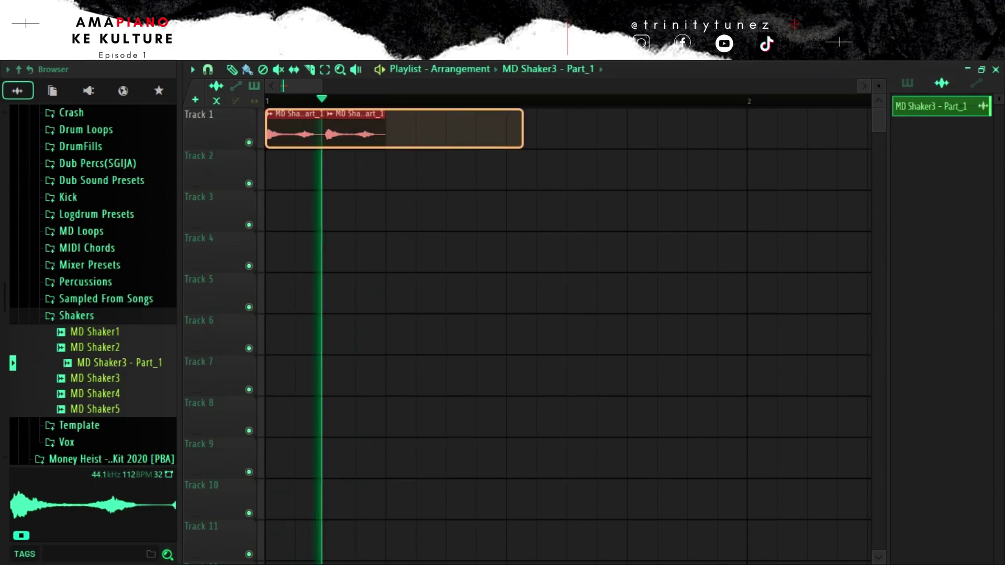
pyautogui.moveTo(335, 132); pyautogui.dragTo(456, 132)
pyautogui.moveTo(525, 131)
pyautogui.mouseDown()
pyautogui.moveTo(269, 131)
pyautogui.moveTo(706, 132)
pyautogui.moveTo(526, 132)
pyautogui.mouseUp()
pyautogui.press('space')
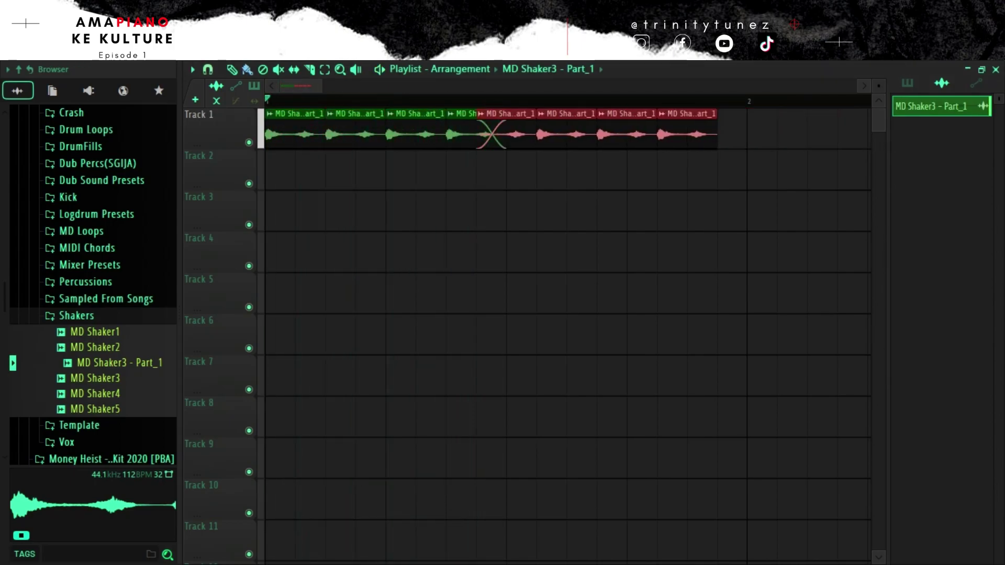
# - Copy the first bar of shaker clips on Track 1 so they also fill bar 2
pyautogui.scroll(-6, 427, 168)
pyautogui.moveTo(427, 168); pyautogui.dragTo(272, 131)
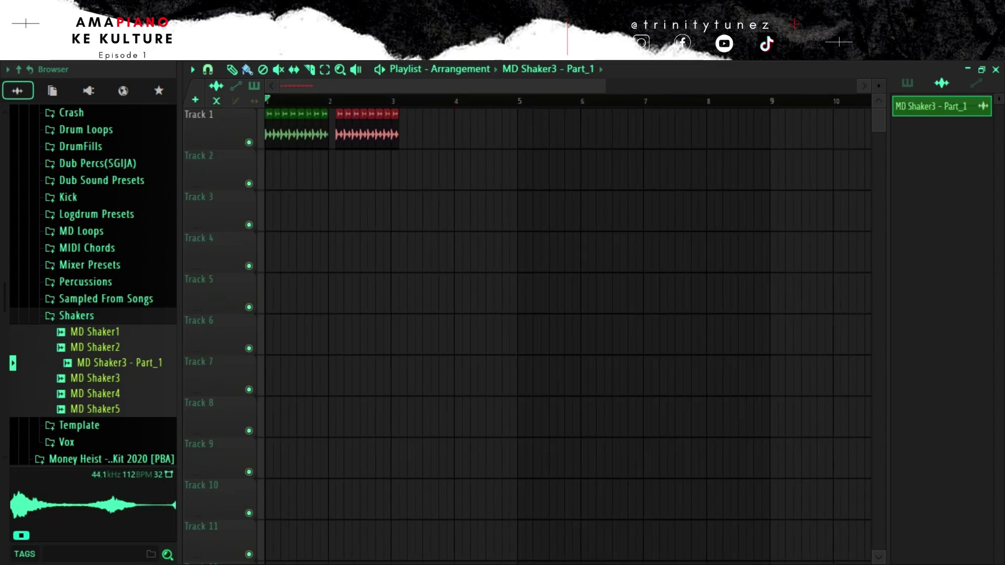
pyautogui.moveTo(435, 131); pyautogui.dragTo(269, 131)
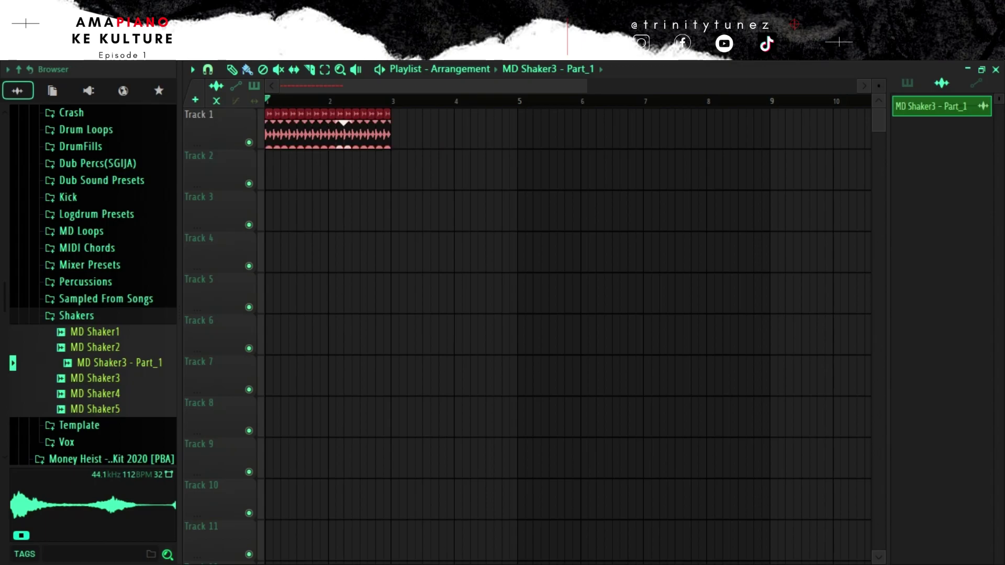
# - Add the MD Kick sample to Track 2 and repeat it on every beat of bars 1 and 2
pyautogui.click(76, 316)
pyautogui.click(68, 197)
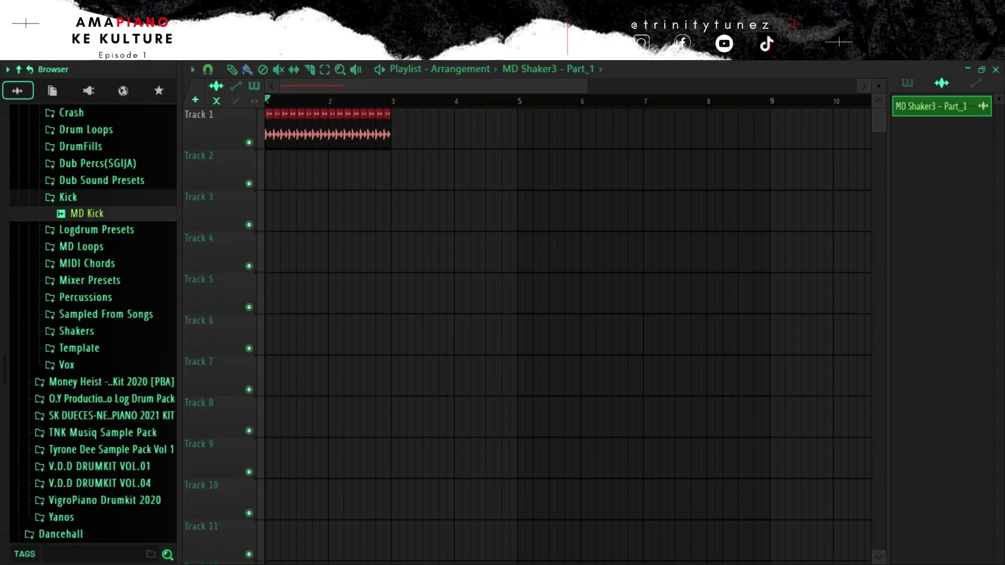
pyautogui.click(81, 246)
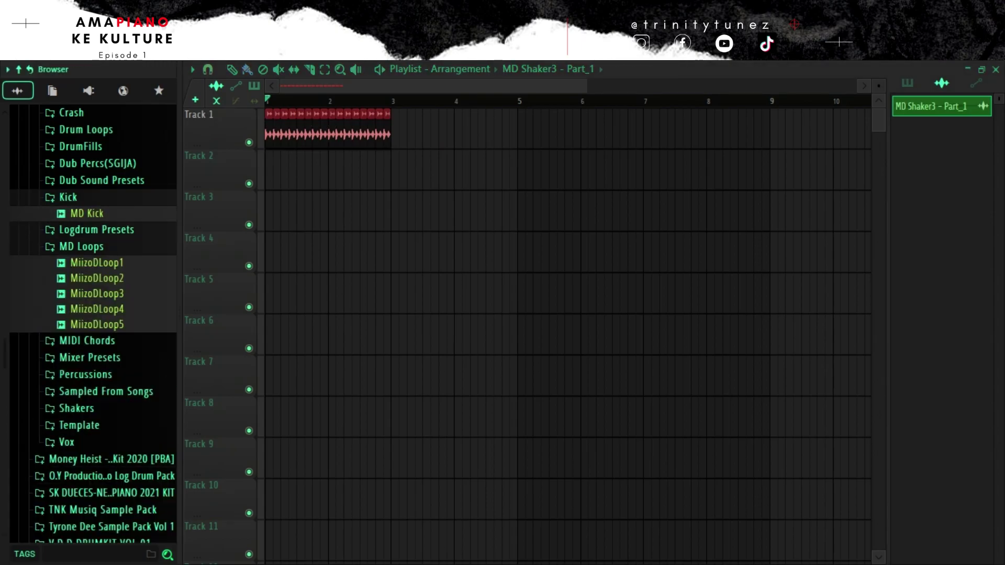
pyautogui.click(87, 213)
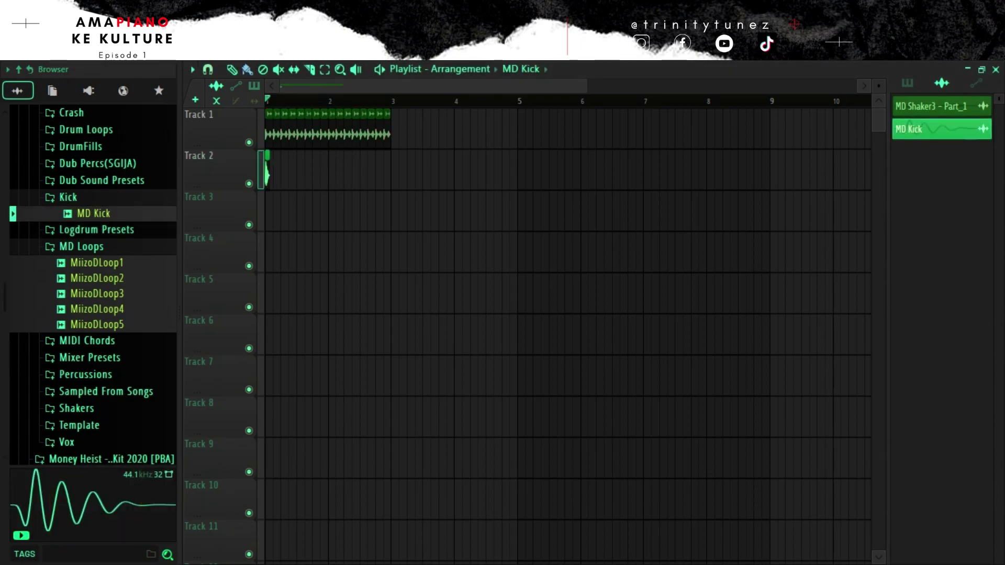
pyautogui.moveTo(586, 86); pyautogui.dragTo(317, 86)
pyautogui.moveTo(454, 172)
pyautogui.mouseDown()
pyautogui.moveTo(270, 172)
pyautogui.moveTo(565, 174)
pyautogui.moveTo(534, 174)
pyautogui.mouseUp()
pyautogui.moveTo(714, 172)
pyautogui.mouseDown()
pyautogui.moveTo(275, 173)
pyautogui.moveTo(812, 173)
pyautogui.mouseUp()
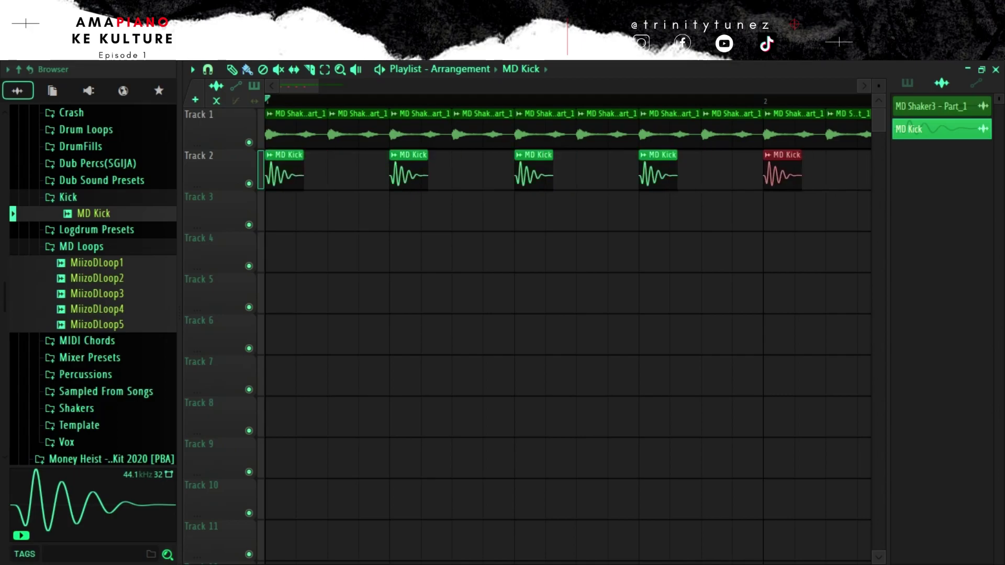
pyautogui.moveTo(317, 85); pyautogui.dragTo(358, 86)
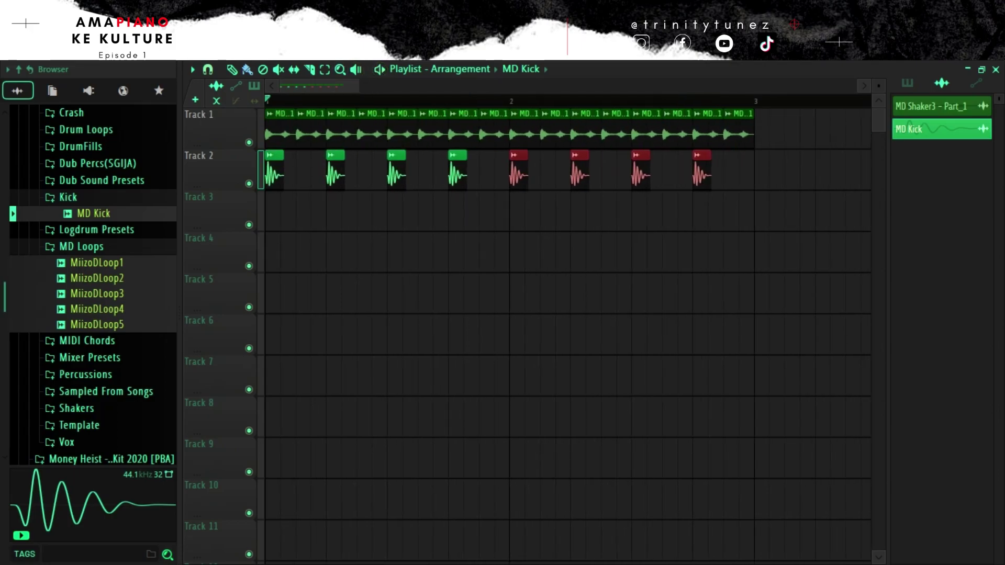
# - Find the MDPerc3 sample in the Percussions folder and place it at the start of Track 3
pyautogui.click(81, 246)
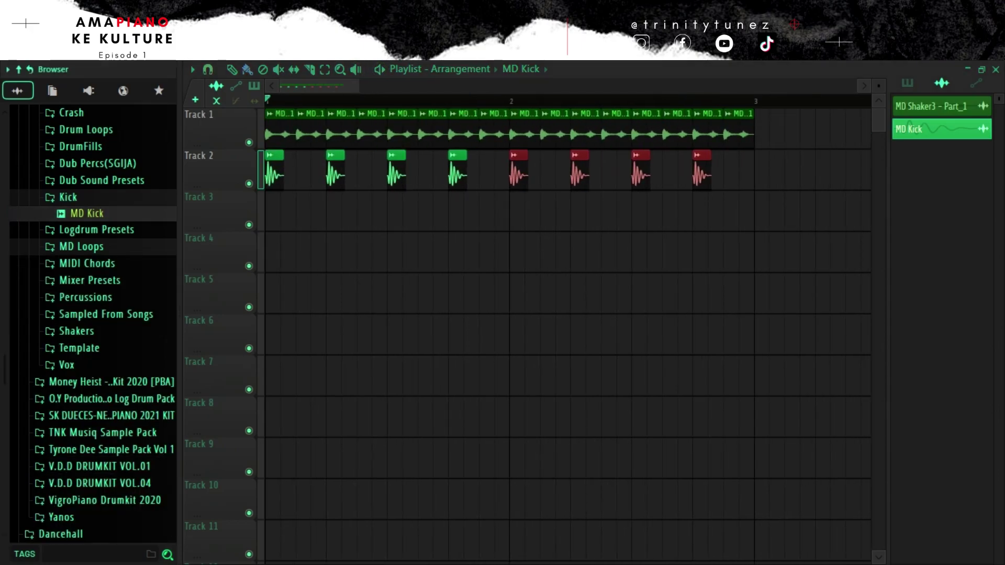
pyautogui.click(85, 297)
pyautogui.click(95, 329)
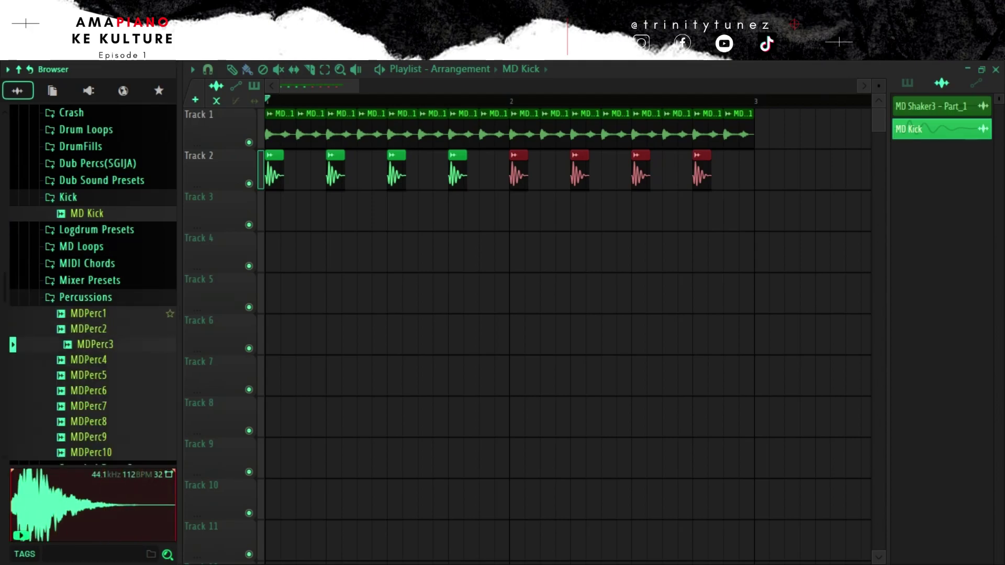
pyautogui.moveTo(295, 210); pyautogui.dragTo(289, 212)
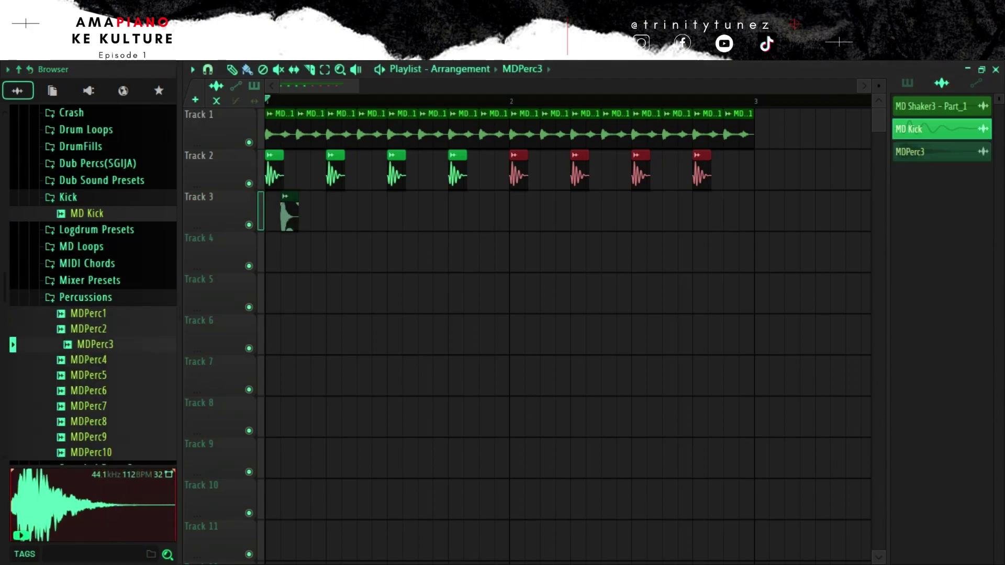
pyautogui.doubleClick(273, 212)
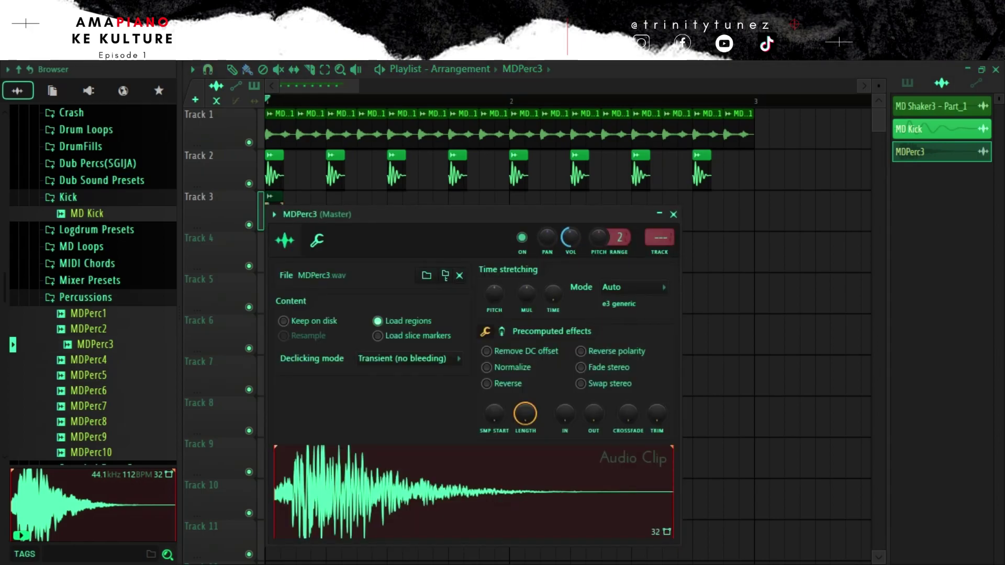
pyautogui.click(673, 214)
pyautogui.press('space')
# - Copy the MDPerc3 clip on Track 3 to beat 4 of bar 1 and beats 1 and 4 of bar 2
pyautogui.moveTo(274, 212); pyautogui.dragTo(457, 212)
pyautogui.press('space')
pyautogui.press('space')
pyautogui.click(501, 212)
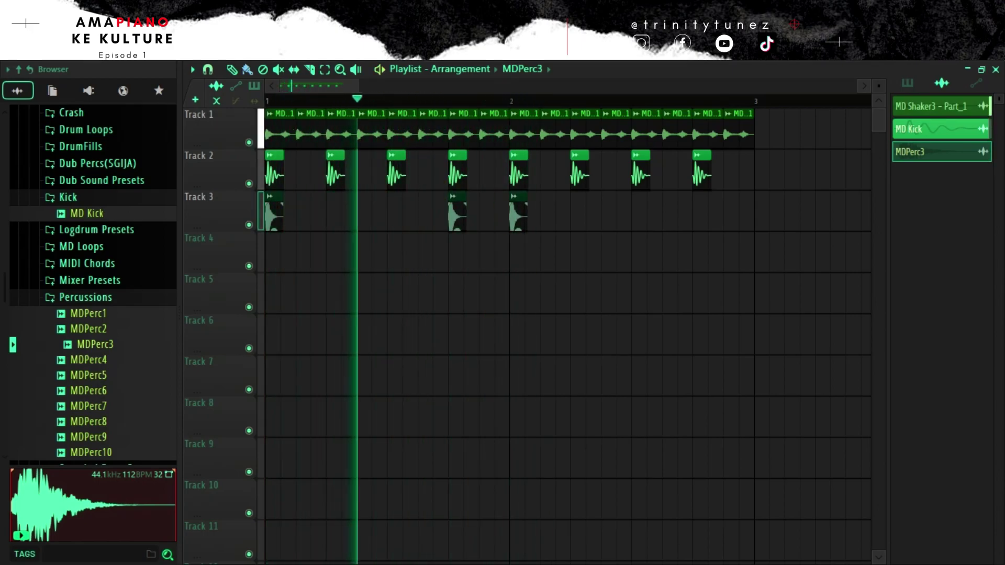
pyautogui.moveTo(531, 213); pyautogui.dragTo(702, 214)
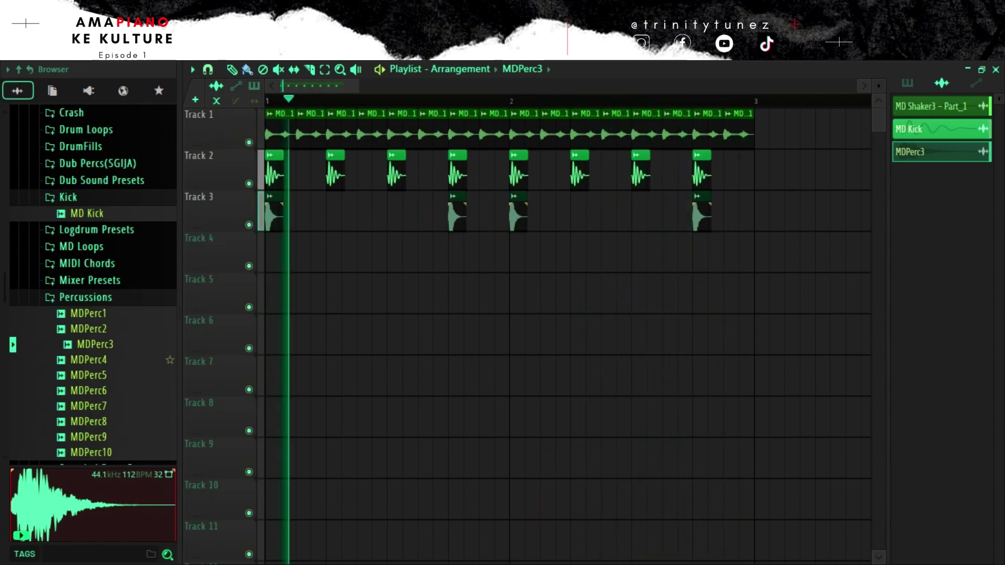
pyautogui.press('space')
# - Preview the remaining percussion samples and place MDPerc8 in the playlist just before beat 3 of bar 1
pyautogui.click(89, 376)
pyautogui.click(89, 360)
pyautogui.click(94, 391)
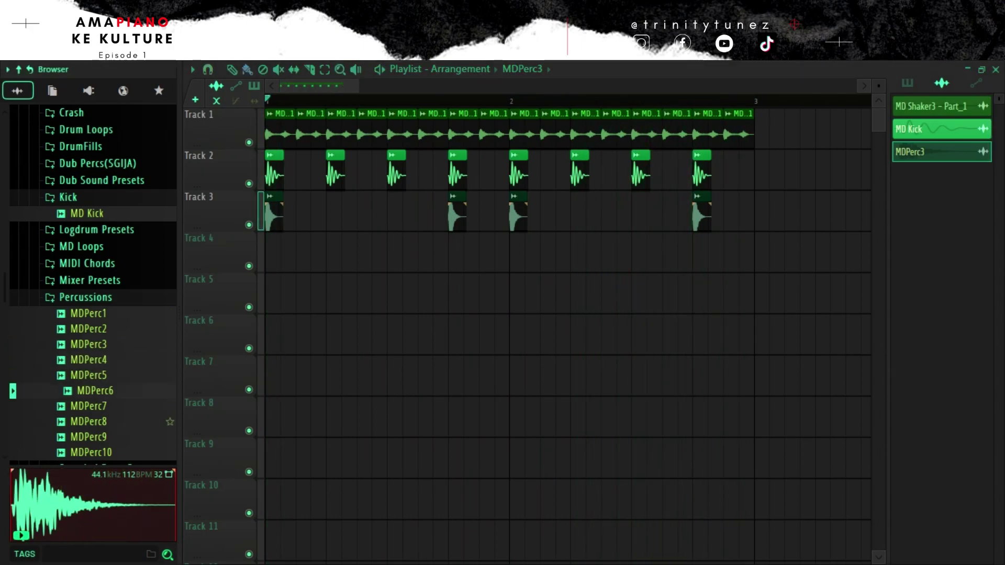
pyautogui.moveTo(322, 293); pyautogui.dragTo(331, 293)
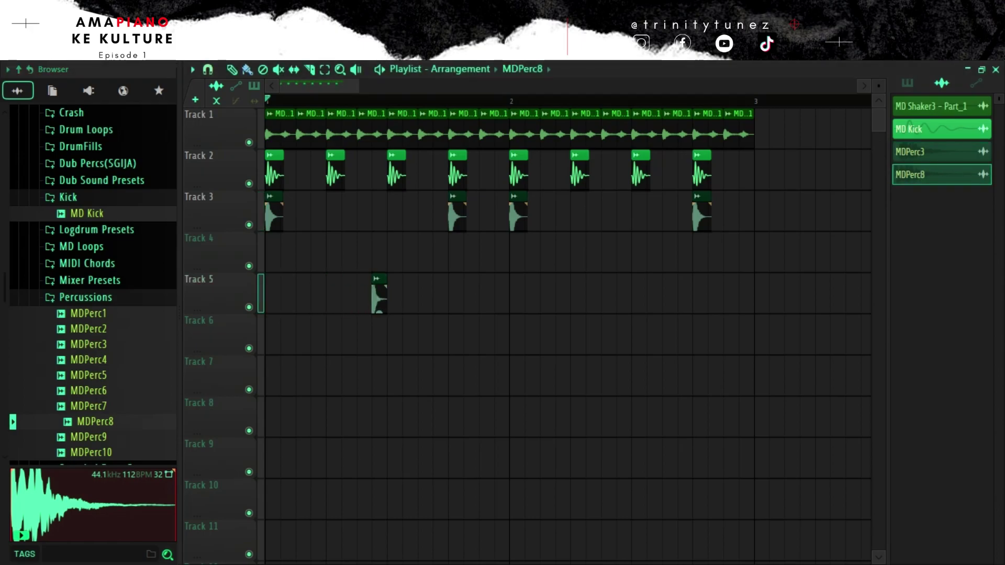
pyautogui.doubleClick(379, 297)
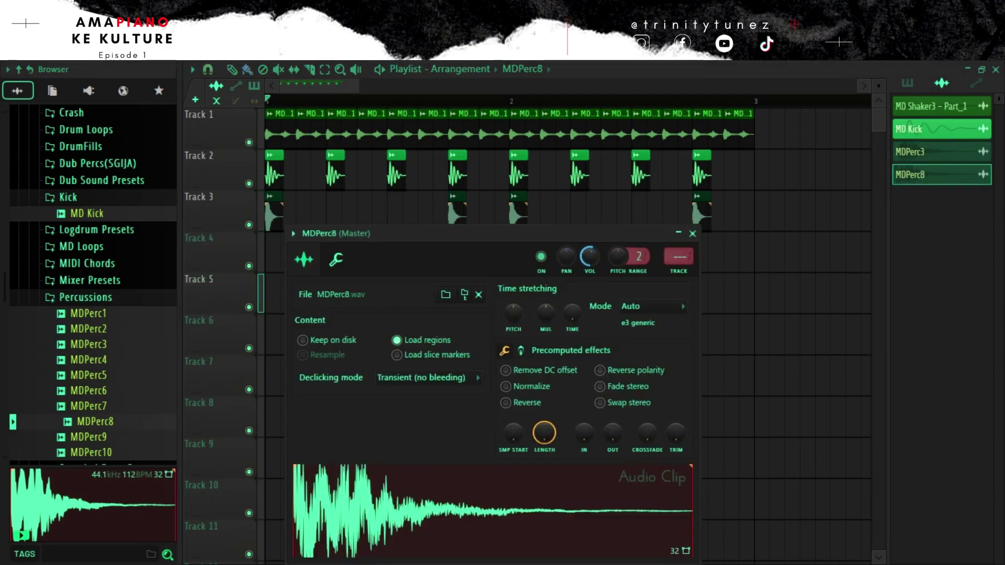
pyautogui.click(693, 234)
# - Move MDPerc8 to Track 4, add a second hit midway between beats 3 and 4, and copy both hits into bar 2
pyautogui.moveTo(379, 296); pyautogui.dragTo(439, 294)
pyautogui.click(425, 256)
pyautogui.moveTo(425, 257); pyautogui.dragTo(670, 256)
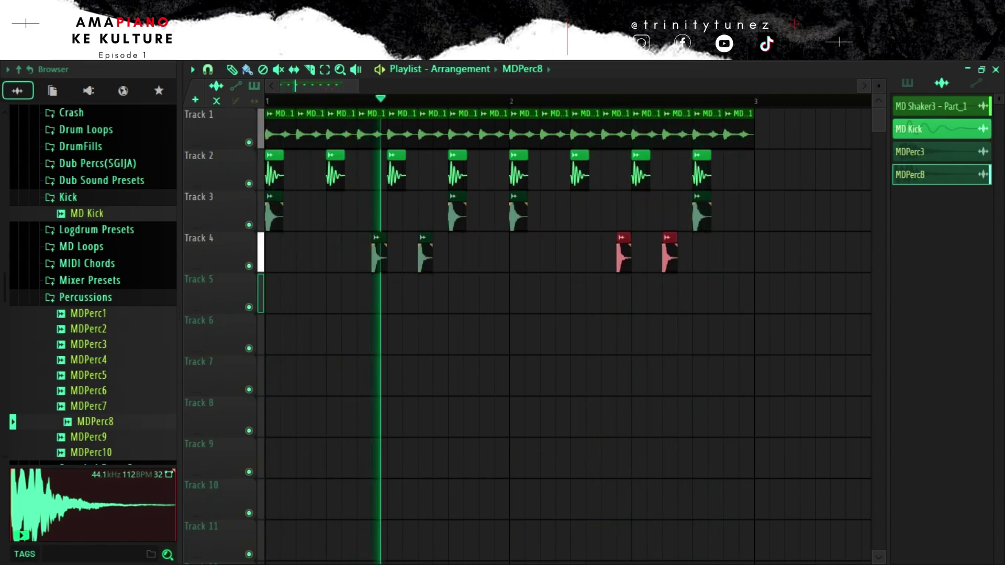
# - Add the MDPerc10 sample from the Percussions folder at the start of Track 5
pyautogui.scroll(-4, 93, 285)
pyautogui.scroll(3, 93, 285)
pyautogui.click(94, 344)
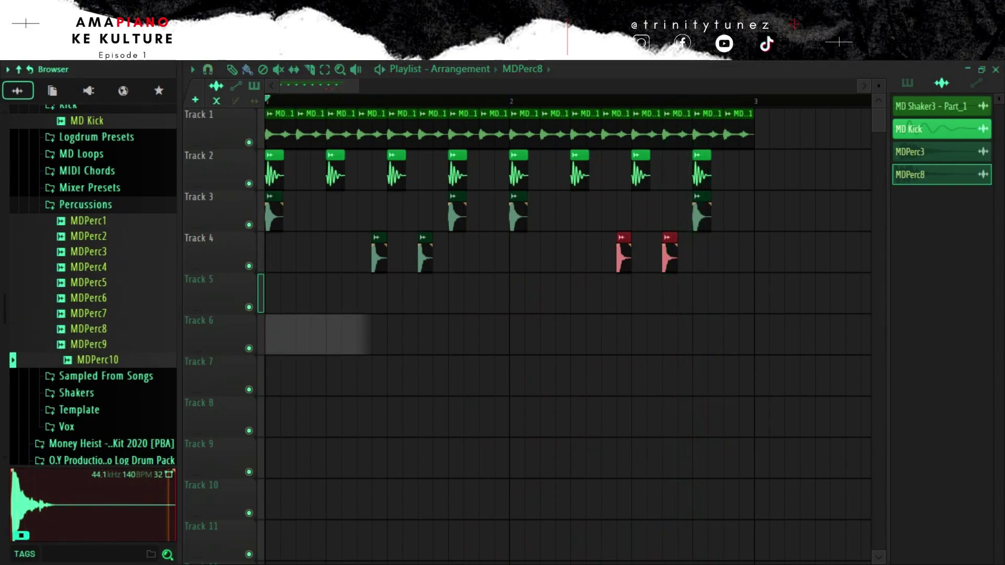
pyautogui.moveTo(317, 343); pyautogui.dragTo(323, 350)
pyautogui.doubleClick(323, 349)
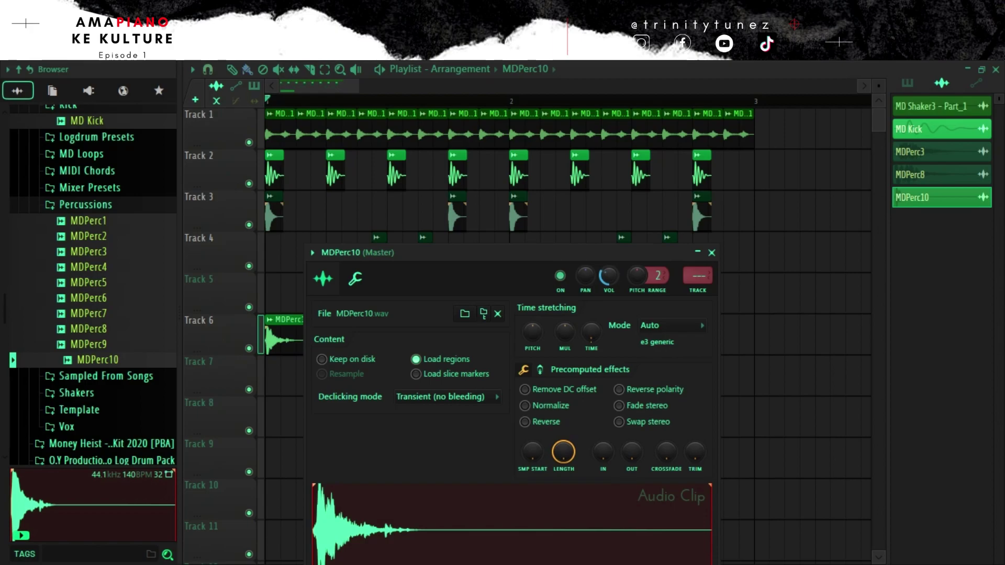
pyautogui.press('Escape')
pyautogui.moveTo(321, 352); pyautogui.dragTo(321, 311)
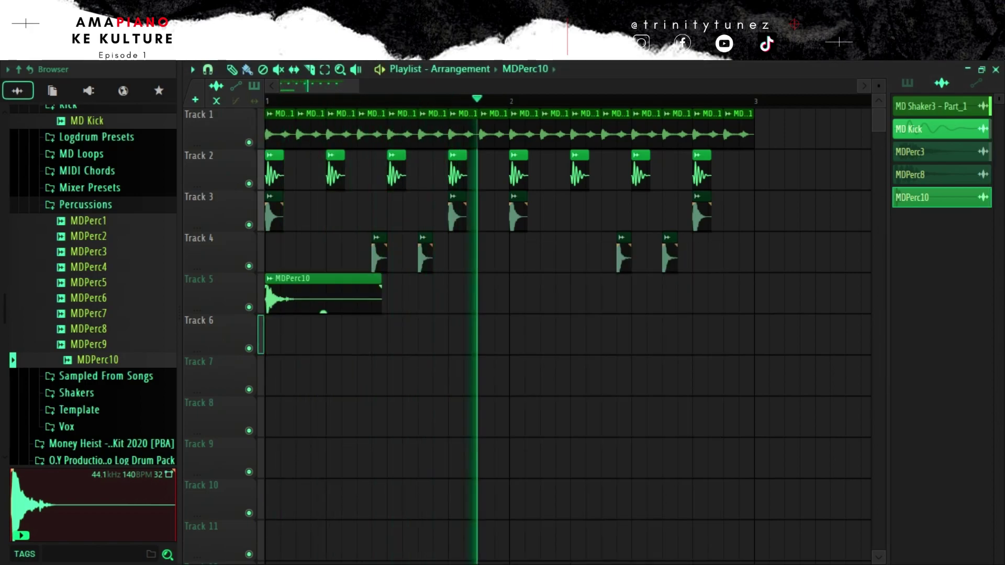
# - Duplicate all clips of the two-bar drum pattern so the copy starts at bar 3
pyautogui.click(86, 205)
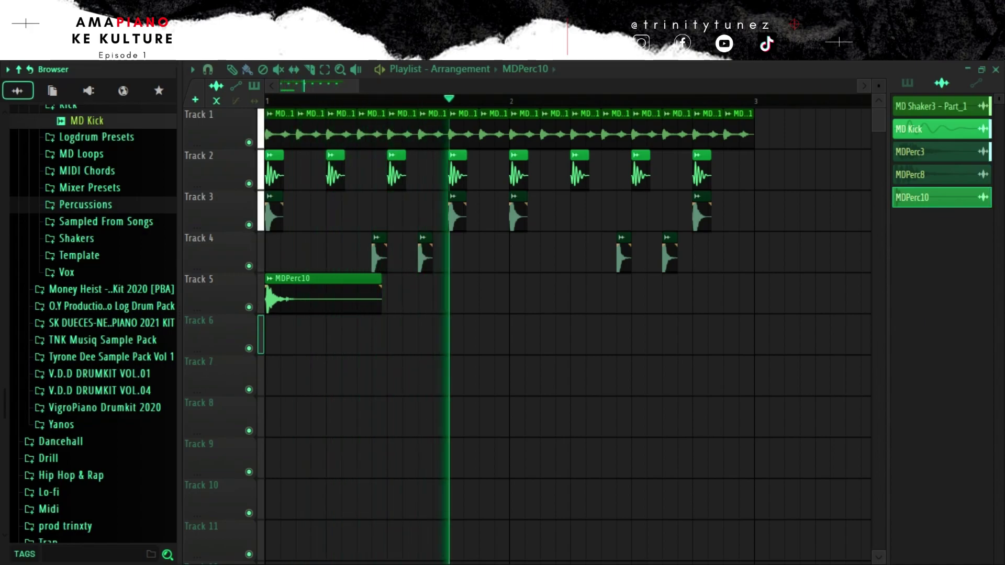
pyautogui.press('space')
pyautogui.hotkey('ctrl', 'a')
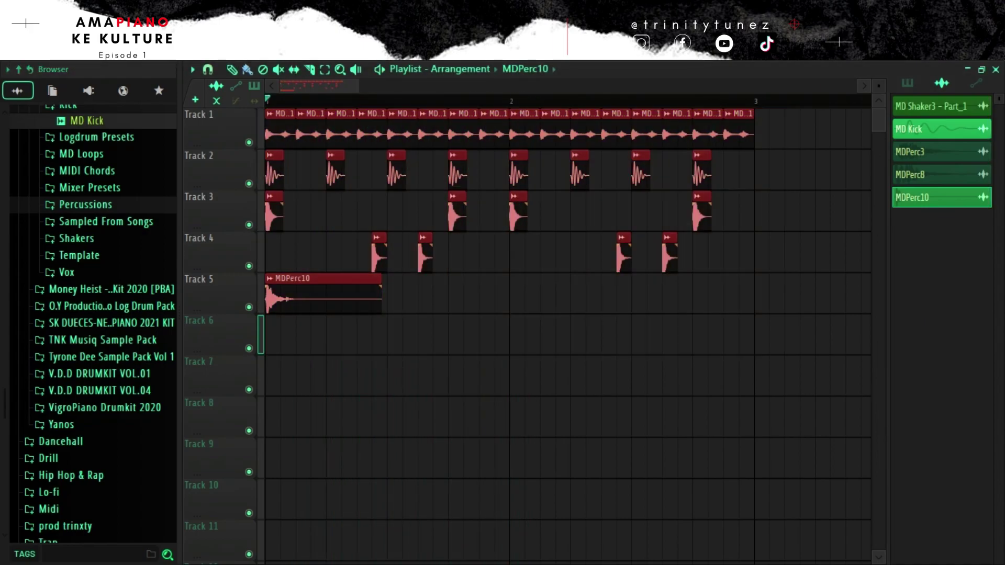
pyautogui.hotkey('ctrl', 'b')
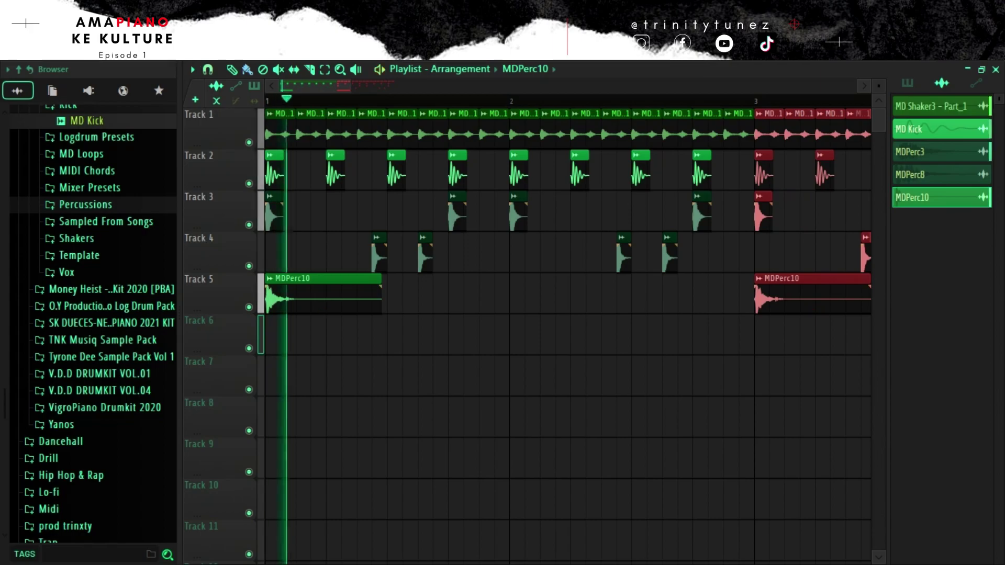
# - Preview the loops in the MD Loops folder and place MiizoDLoop3 on Track 6 from bar 1
pyautogui.scroll(3, 93, 225)
pyautogui.click(81, 248)
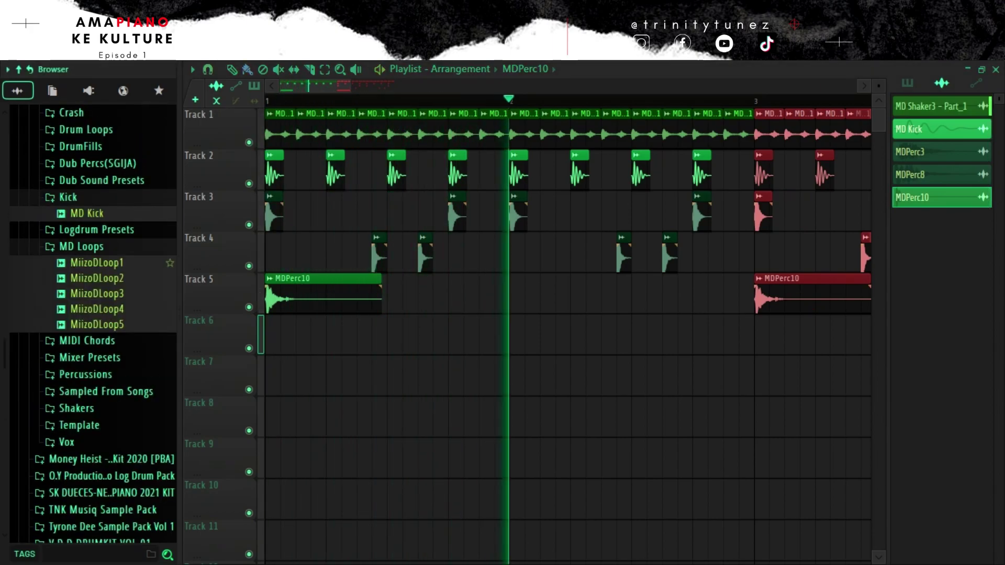
pyautogui.press('space')
pyautogui.click(97, 263)
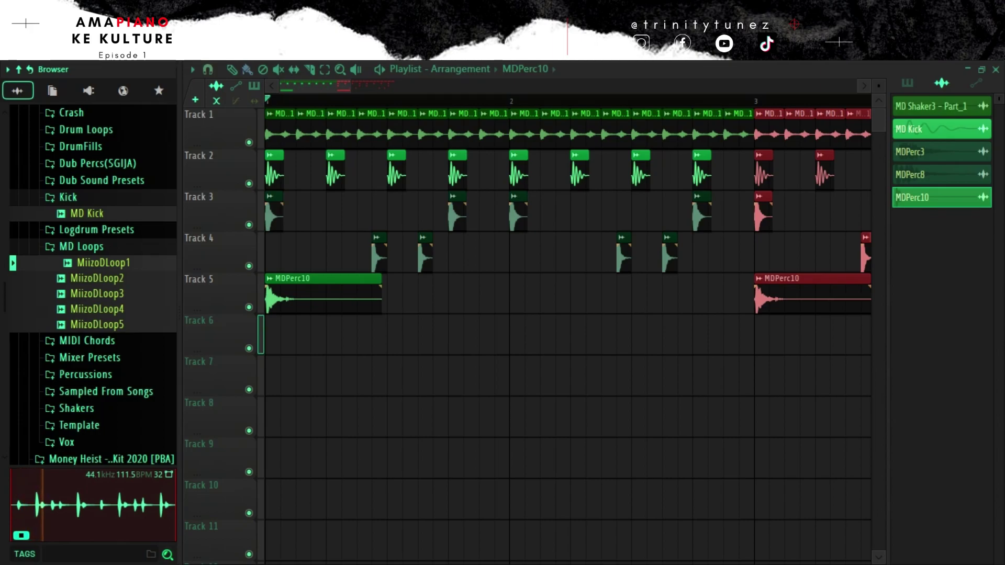
pyautogui.press('Down')
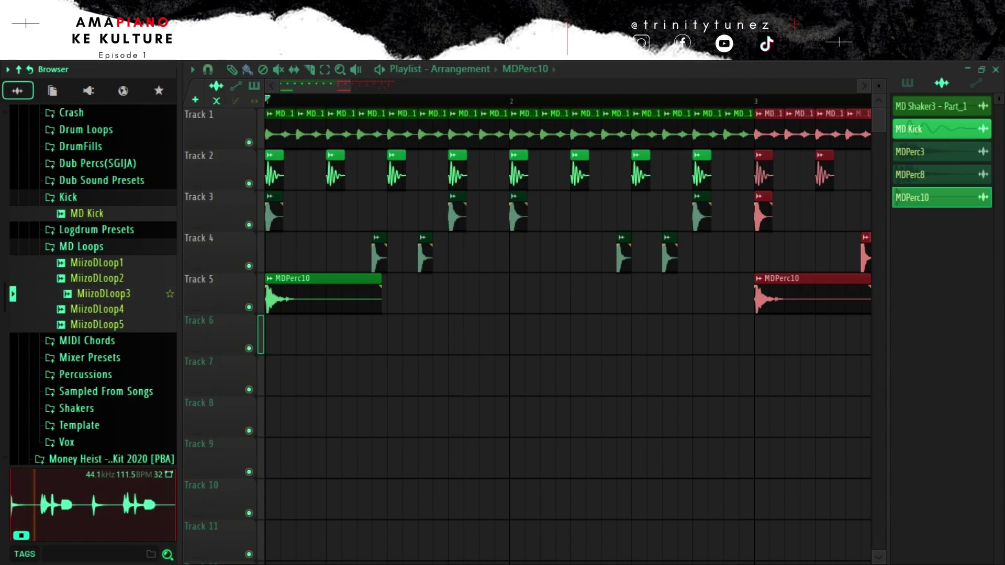
pyautogui.moveTo(104, 294); pyautogui.dragTo(268, 335)
pyautogui.moveTo(350, 85); pyautogui.dragTo(422, 86)
pyautogui.press('space')
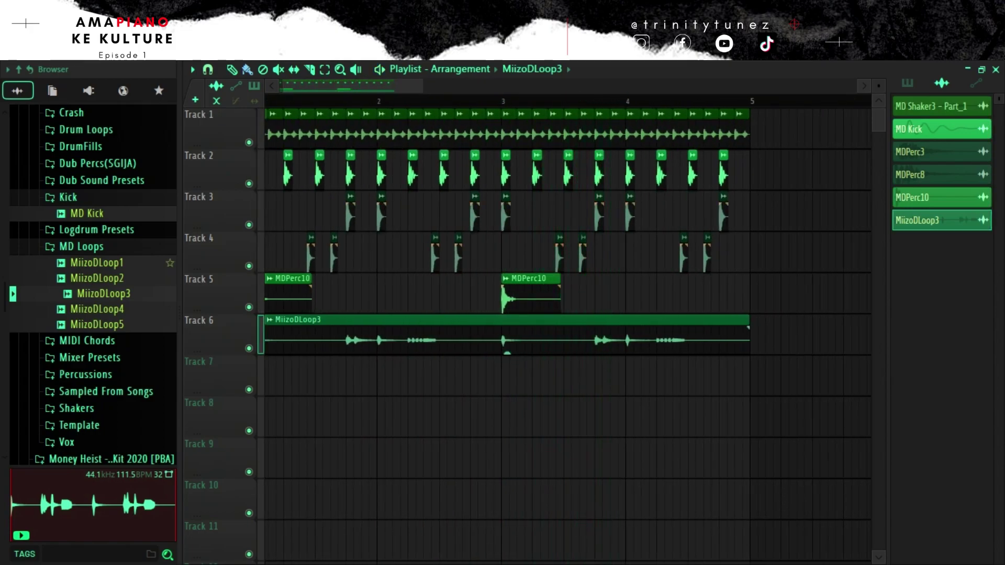
# - Add MiizoDLoop4 to Track 7 from bar 1, cut away its first beat, and play the arrangement
pyautogui.click(98, 325)
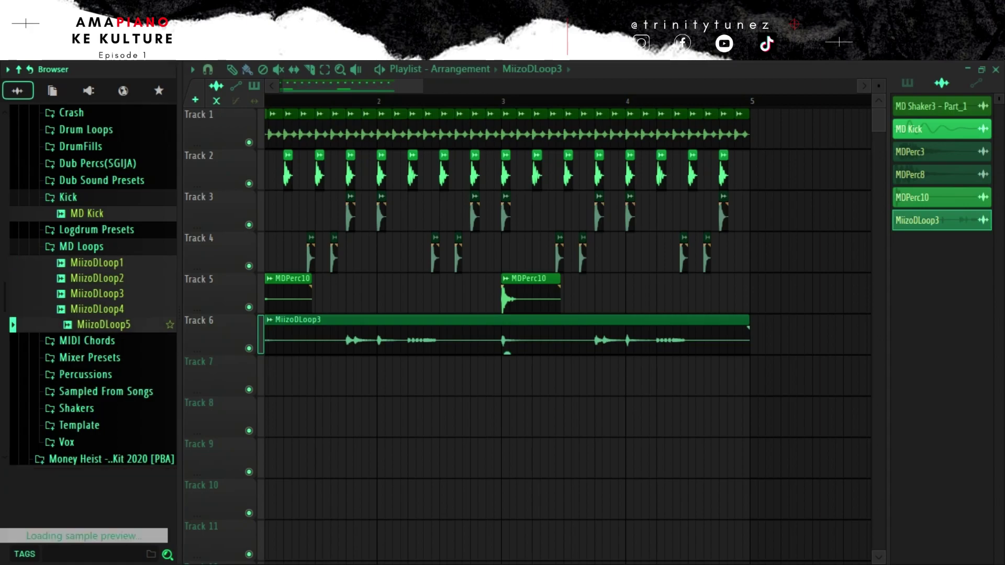
pyautogui.click(97, 294)
pyautogui.click(99, 309)
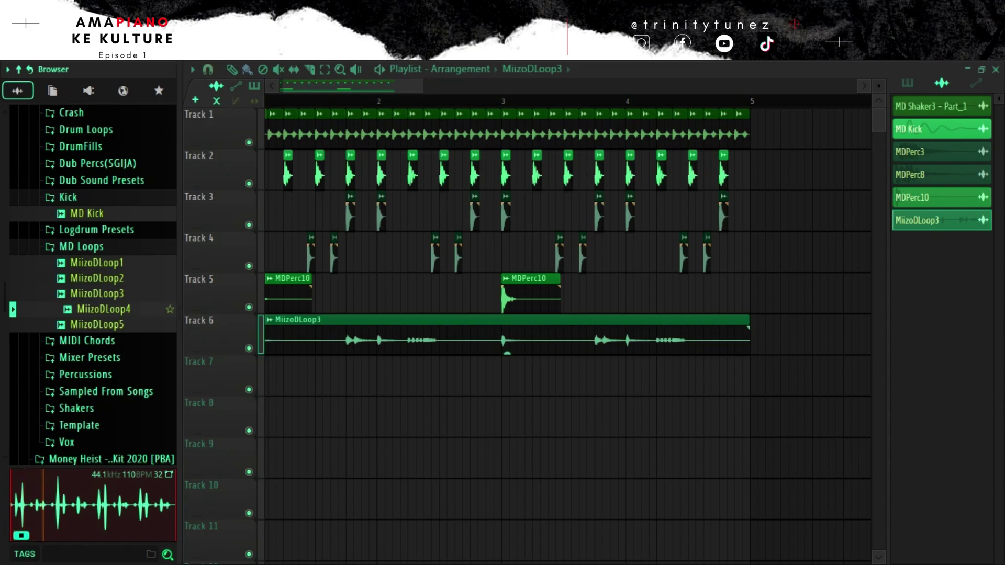
pyautogui.moveTo(103, 309); pyautogui.dragTo(273, 376)
pyautogui.moveTo(879, 86)
pyautogui.mouseDown()
pyautogui.moveTo(858, 86)
pyautogui.moveTo(887, 86)
pyautogui.mouseUp()
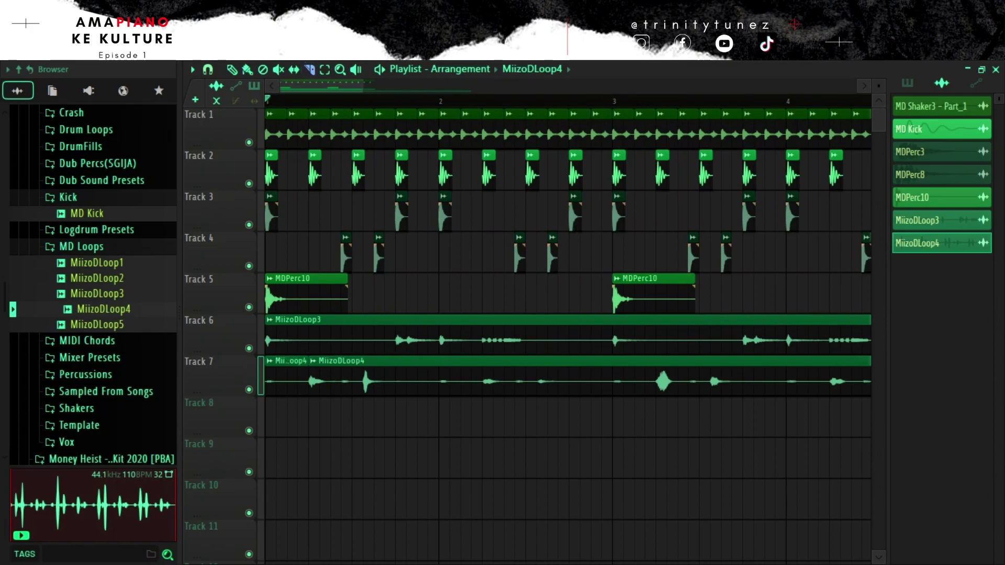
pyautogui.press('space')
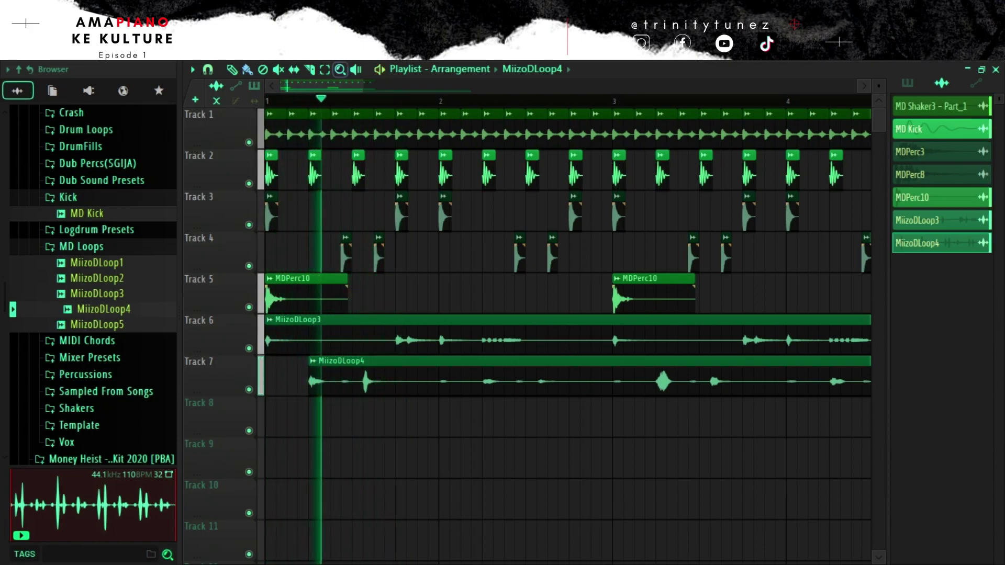
# - Split MiizoDLoop4 on Track 7 at beat 4 of bar 1 and trim the second part to start just before beat 2 of bar 3
pyautogui.moveTo(384, 401); pyautogui.dragTo(395, 337)
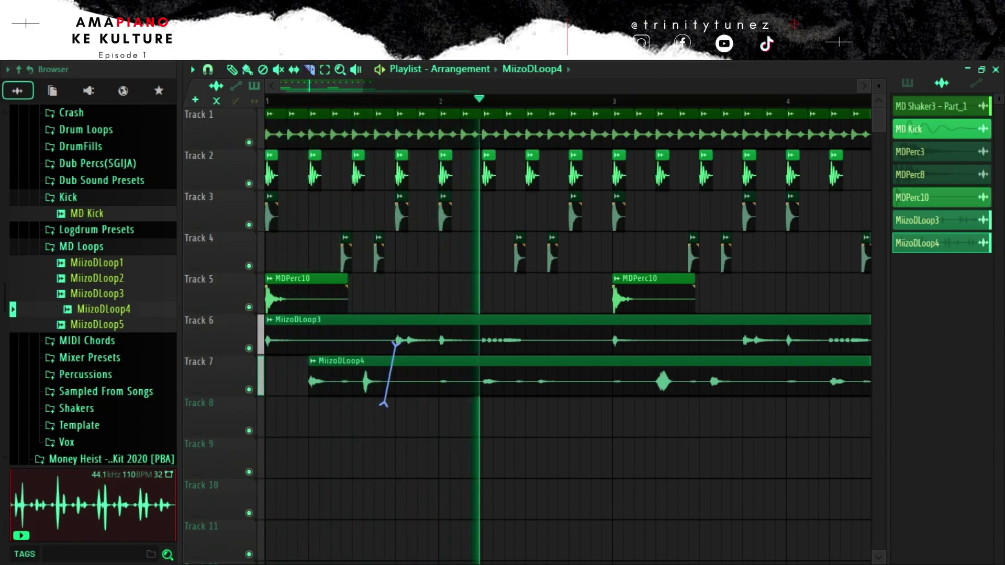
pyautogui.press('space')
pyautogui.press('space')
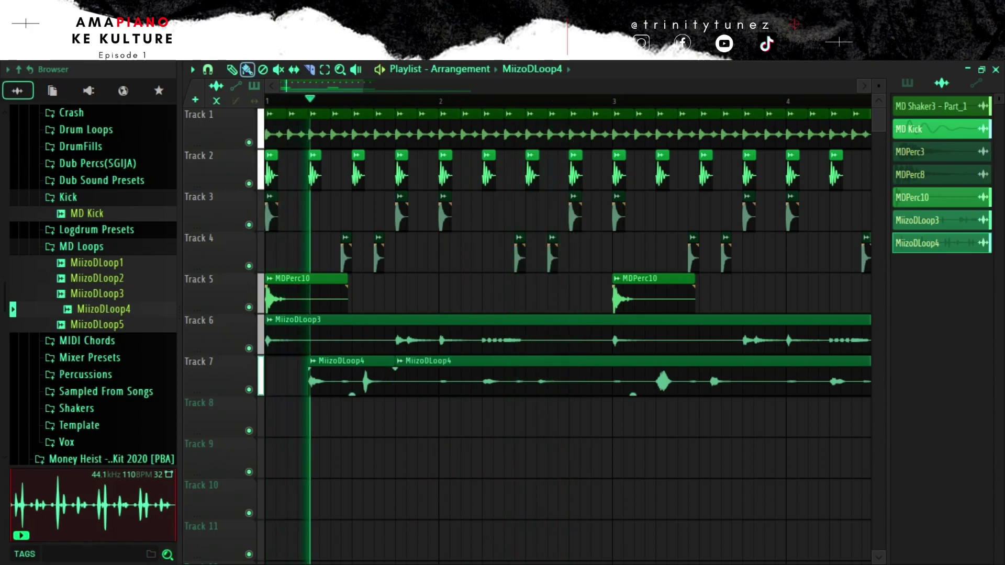
pyautogui.press('space')
pyautogui.moveTo(397, 382); pyautogui.dragTo(537, 382)
pyautogui.press('space')
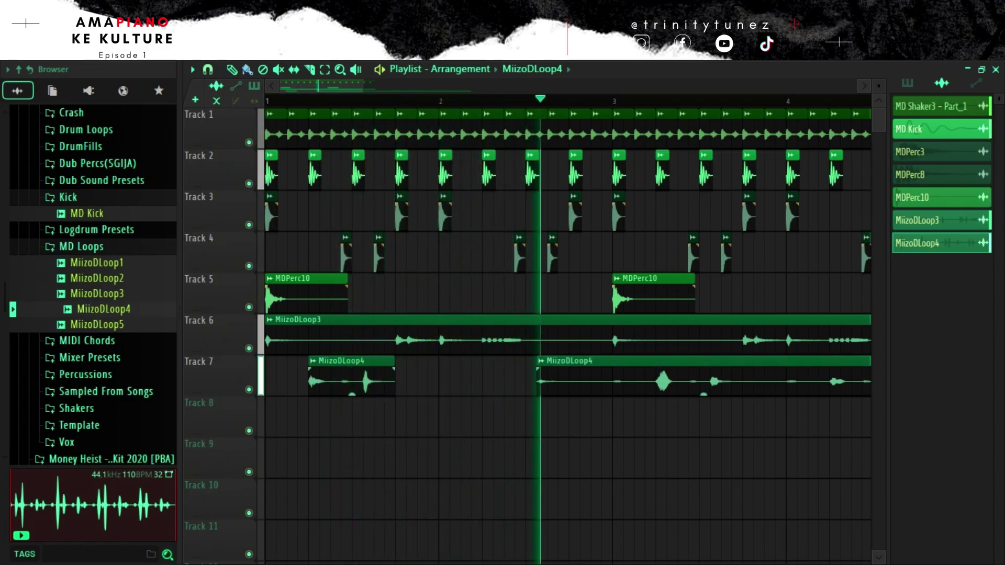
pyautogui.moveTo(537, 382); pyautogui.dragTo(644, 381)
# - Split the second MiizoDLoop4 clip on Track 7 at beat 4 of bar 3
pyautogui.hscroll(5, 645, 381)
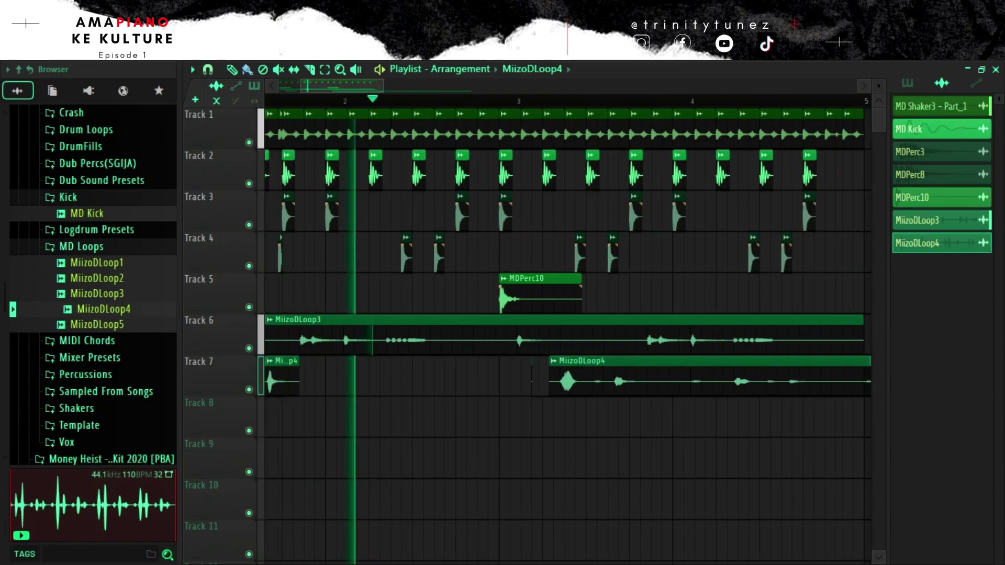
pyautogui.click(309, 69)
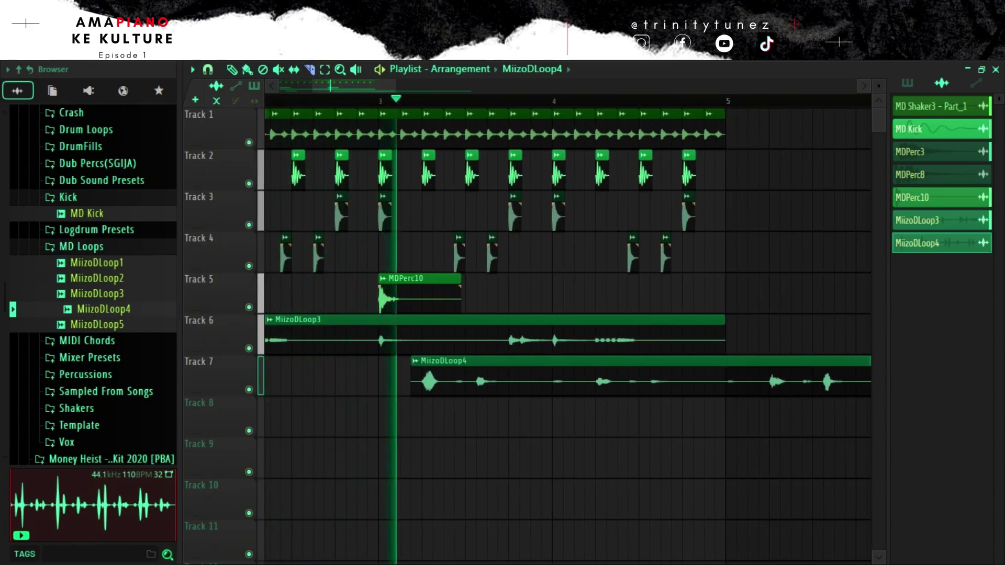
pyautogui.moveTo(511, 339); pyautogui.dragTo(509, 403)
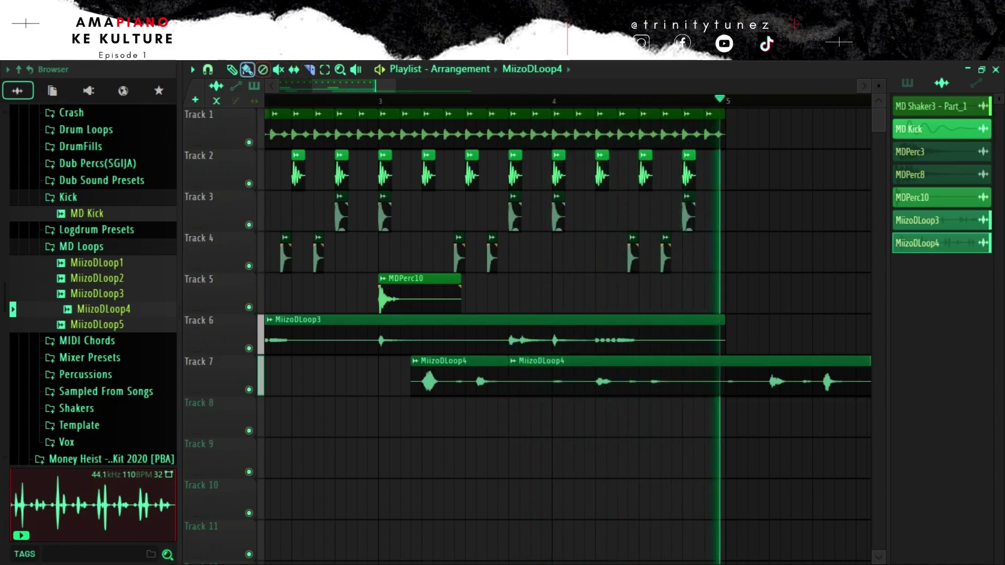
pyautogui.moveTo(724, 340); pyautogui.dragTo(595, 340)
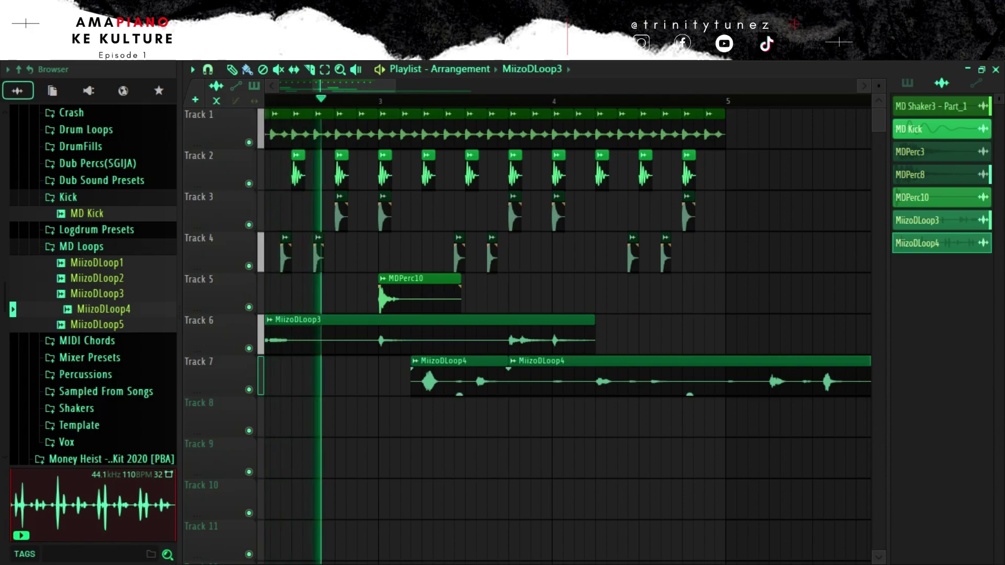
pyautogui.moveTo(527, 413); pyautogui.dragTo(528, 382)
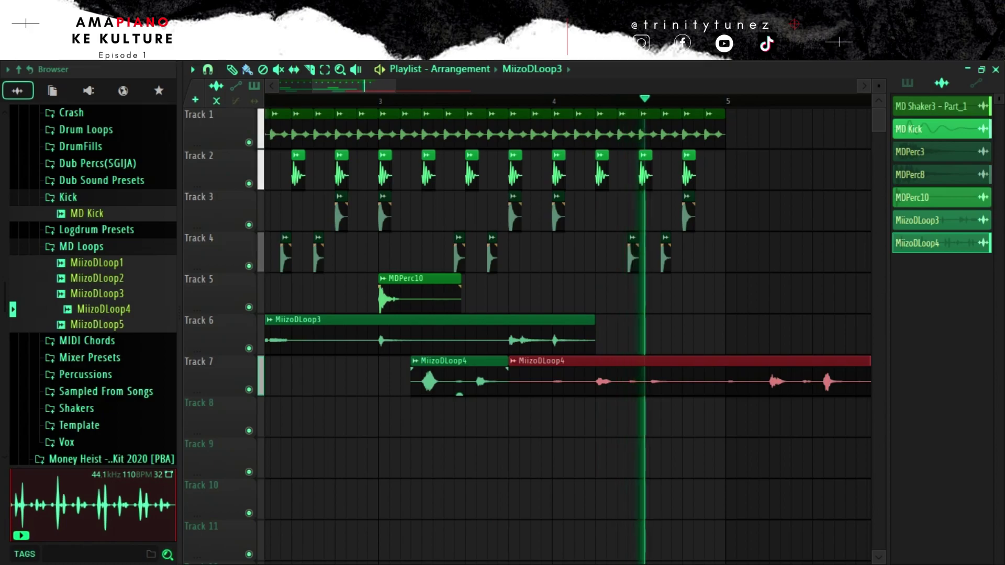
pyautogui.hotkey('ctrl', 'd')
pyautogui.hotkey('ctrl', 'z')
pyautogui.hotkey('ctrl', 'z')
pyautogui.hotkey('ctrl', 'z')
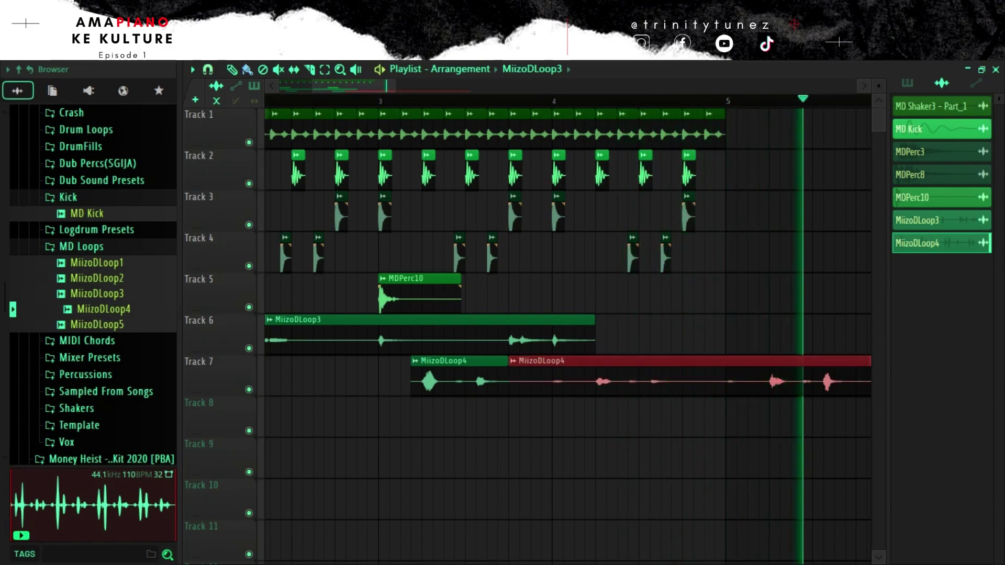
# - Cut MiizoDLoop4 on Track 7 at bar 5, delete the part beyond it, and play the arrangement
pyautogui.press('space')
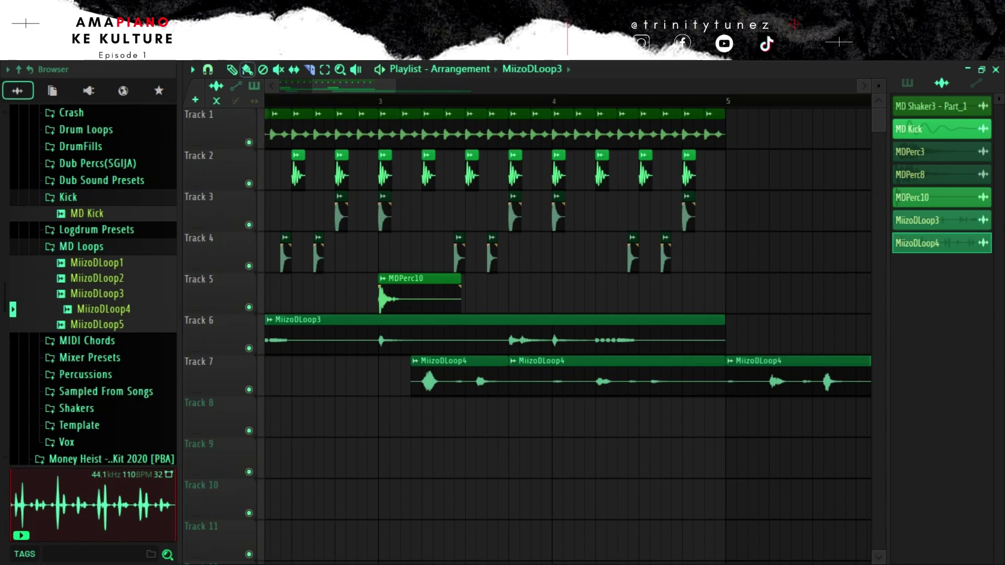
pyautogui.rightClick(797, 381)
pyautogui.press('space')
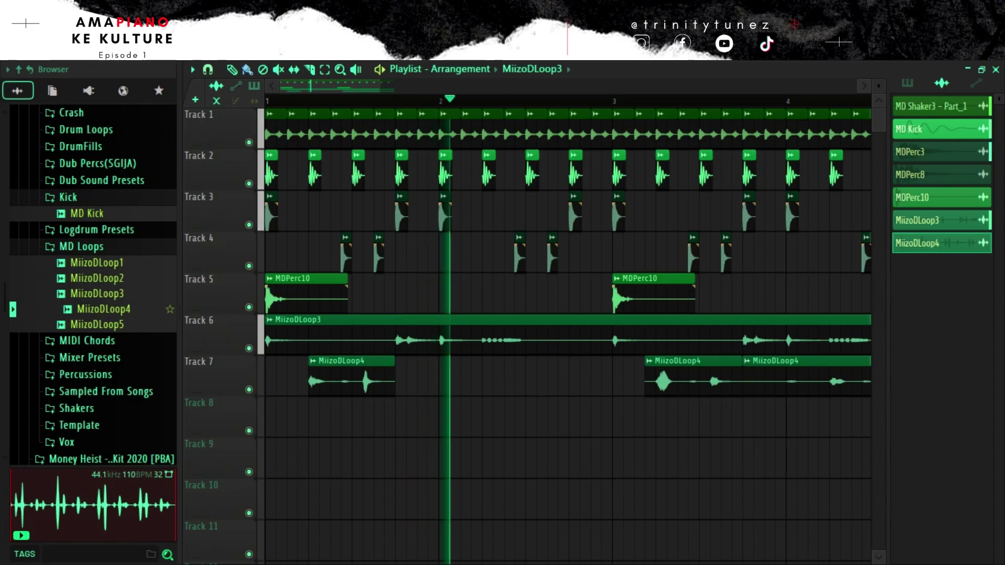
# - Preview the samples in the Vox folder and place vocal loop on Track 8 from bar 1
pyautogui.click(81, 247)
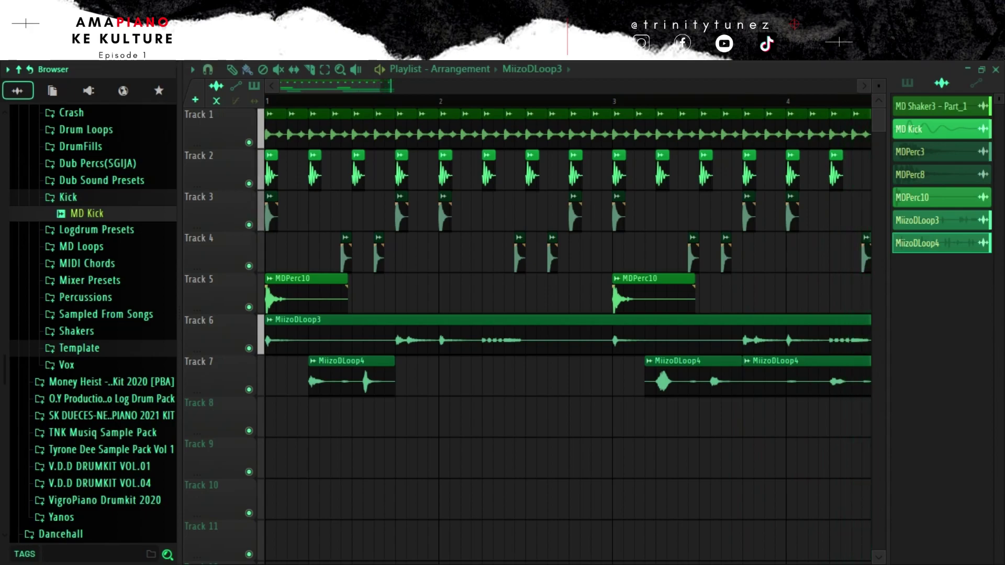
pyautogui.click(66, 365)
pyautogui.click(90, 397)
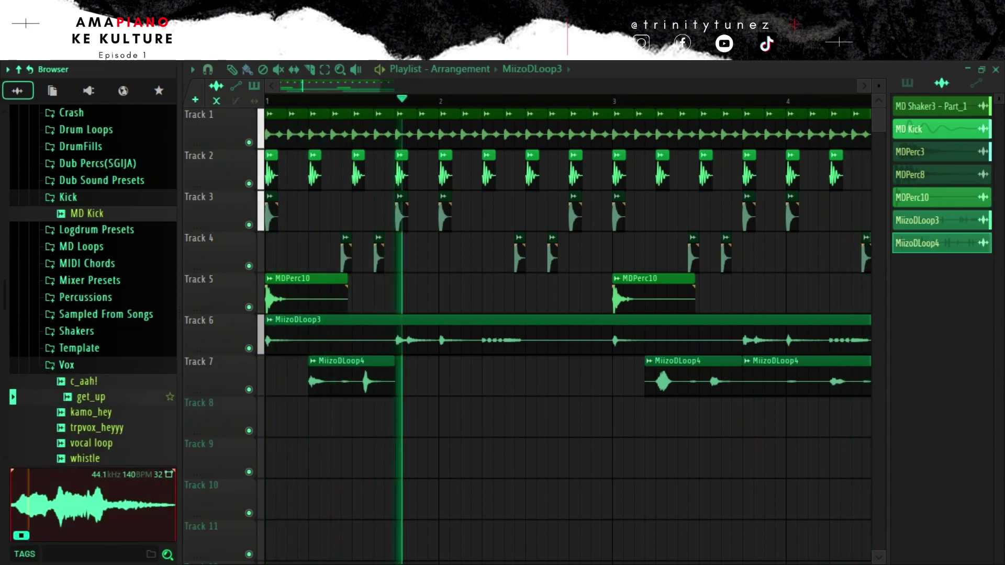
pyautogui.moveTo(90, 382); pyautogui.dragTo(607, 417)
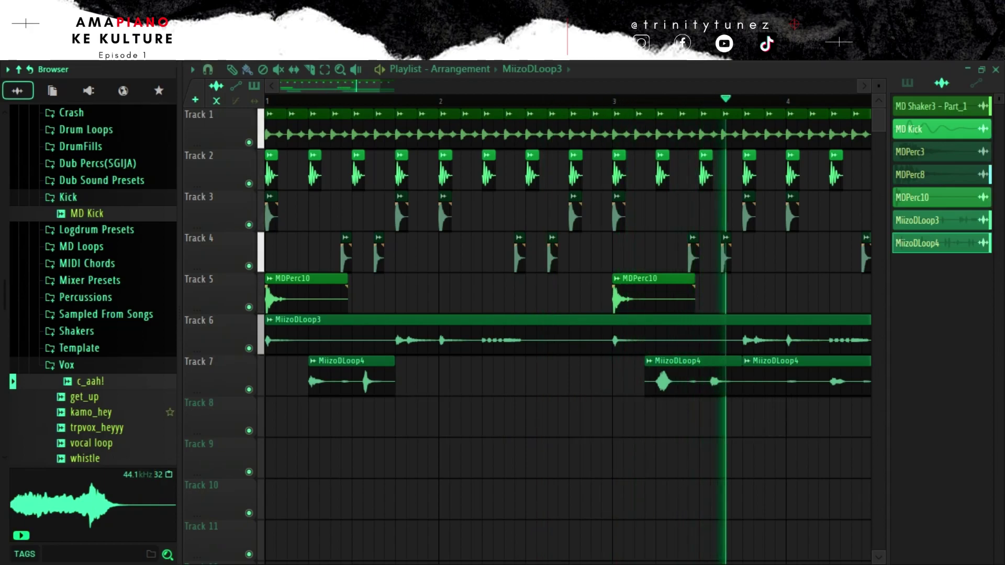
pyautogui.click(100, 428)
pyautogui.click(95, 443)
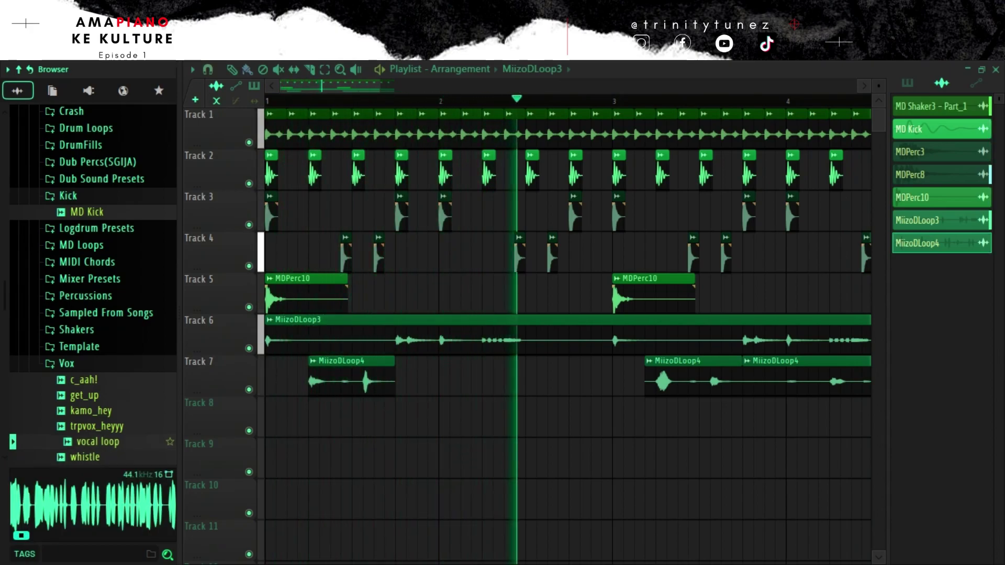
pyautogui.moveTo(98, 442); pyautogui.dragTo(270, 417)
pyautogui.press('space')
pyautogui.press('space')
# - Examine the vocal loop's audio clip settings and listen to how it plays with the drums
pyautogui.scroll(-3, 270, 417)
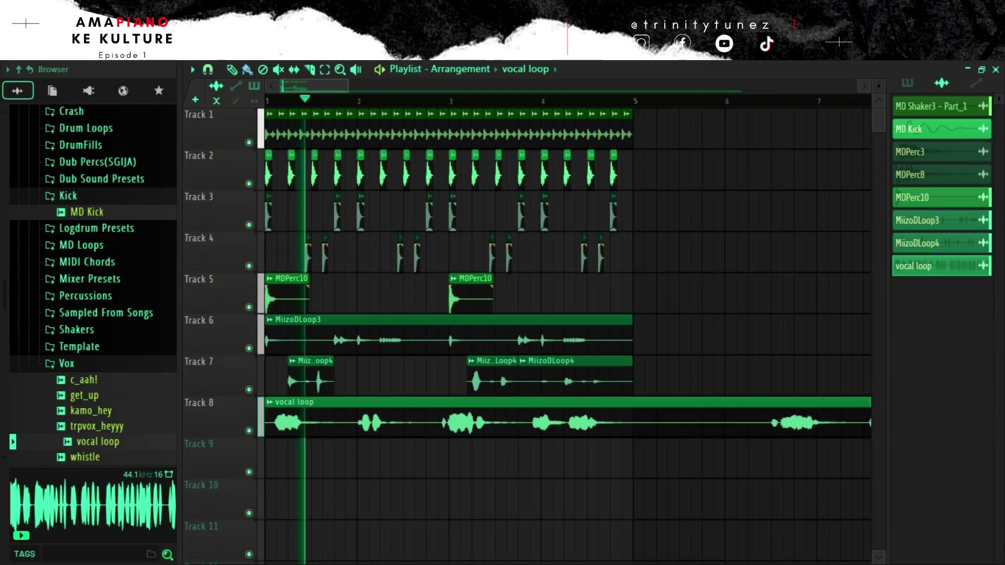
pyautogui.scroll(-3, 568, 335)
pyautogui.doubleClick(568, 435)
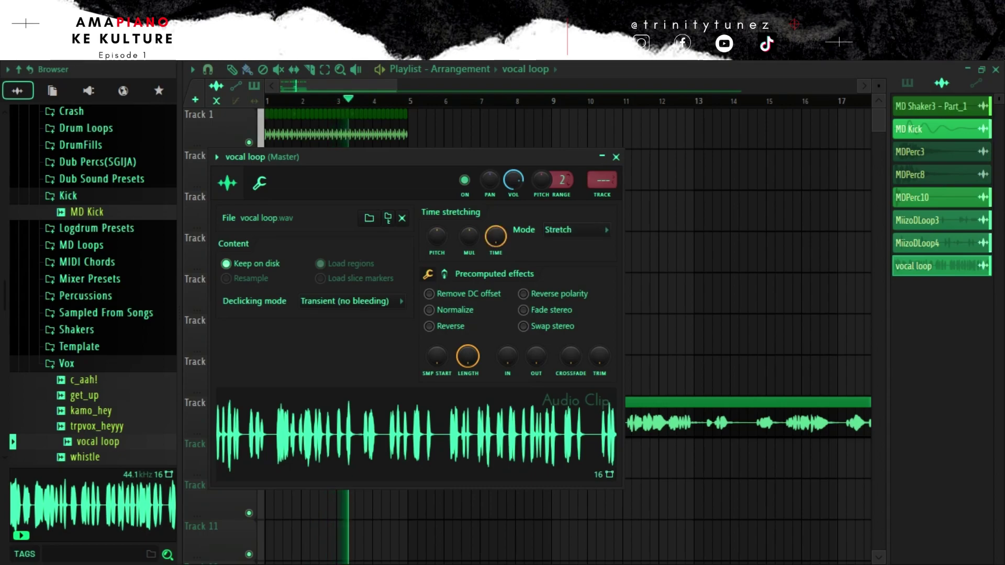
pyautogui.press('space')
pyautogui.click(616, 157)
pyautogui.press('space')
pyautogui.press('space')
pyautogui.press('space')
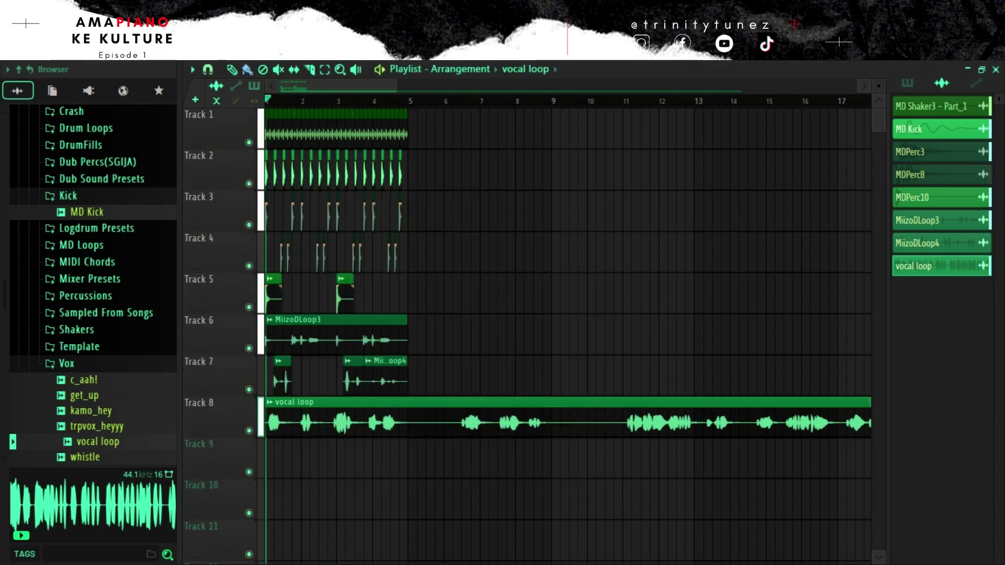
pyautogui.doubleClick(568, 435)
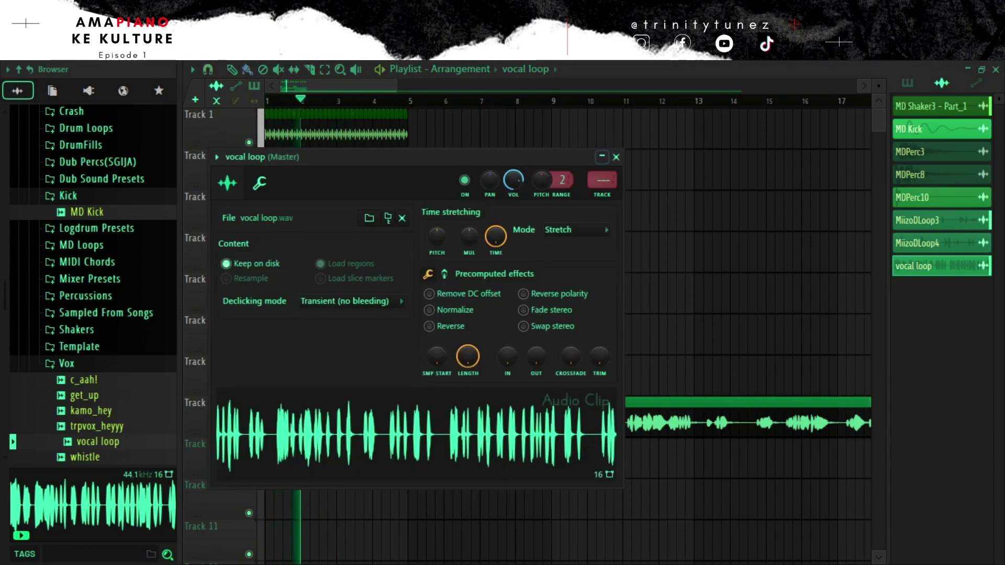
pyautogui.click(616, 157)
pyautogui.press('space')
pyautogui.press('space')
# - Cut away the vocal loop's first phrase and move the remaining clip to start just after beat 2 of bar 1
pyautogui.scroll(5, 568, 335)
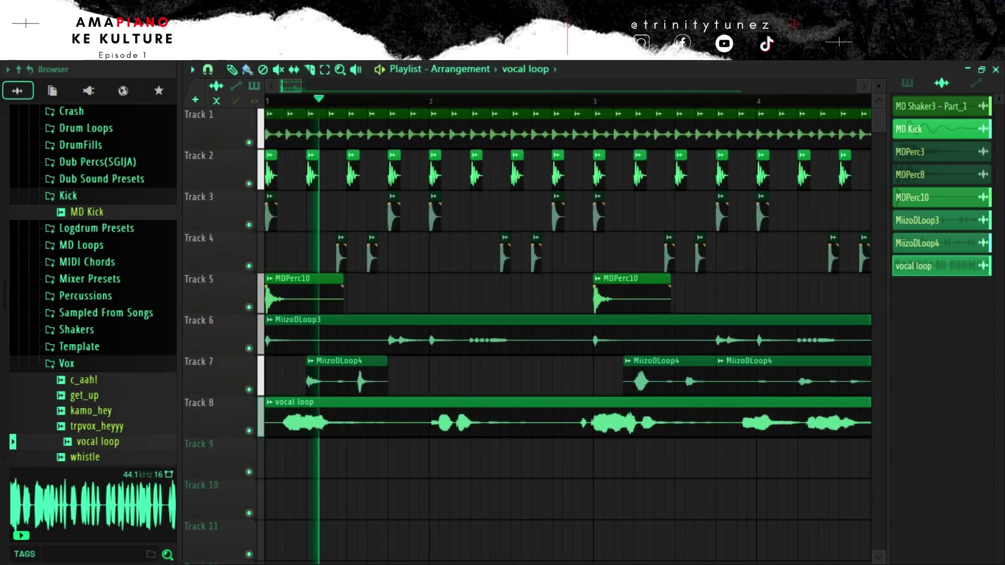
pyautogui.press('space')
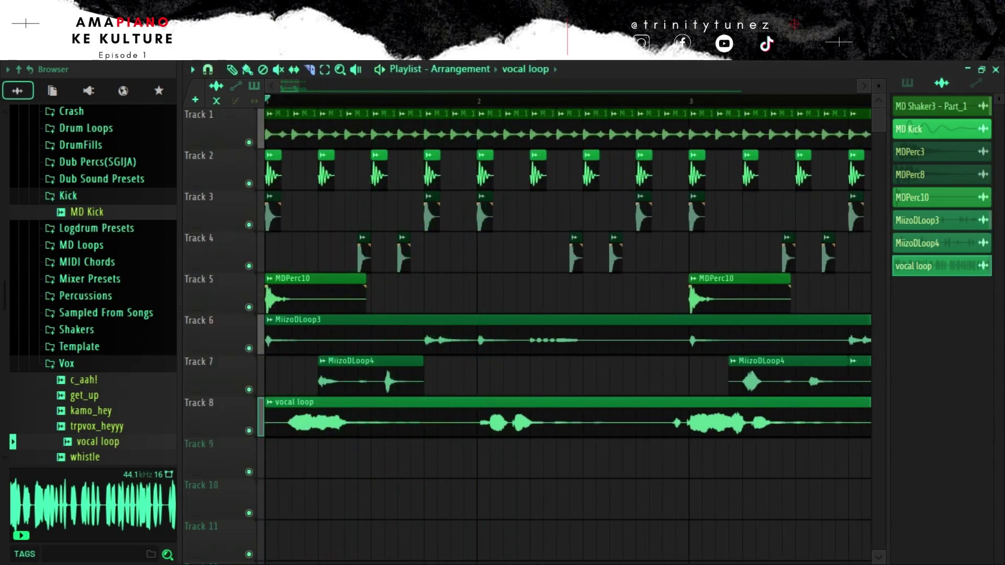
pyautogui.moveTo(477, 440)
pyautogui.mouseDown()
pyautogui.moveTo(477, 395)
pyautogui.moveTo(396, 419)
pyautogui.moveTo(330, 419)
pyautogui.moveTo(349, 418)
pyautogui.mouseUp()
pyautogui.press('b')
pyautogui.rightClick(429, 419)
pyautogui.press('space')
pyautogui.press('space')
pyautogui.press('space')
pyautogui.press('space')
pyautogui.press('space')
pyautogui.press('space')
pyautogui.press('space')
pyautogui.press('space')
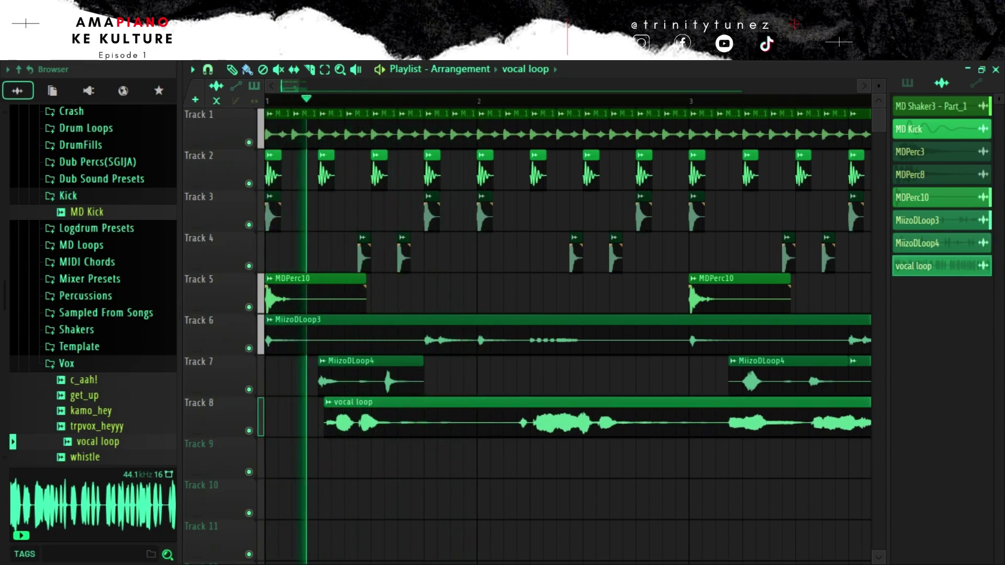
# - Cut the vocal loop at beat 4 of bar 1, delete the remainder, and shorten the kept clip's end slightly
pyautogui.moveTo(424, 383); pyautogui.dragTo(424, 455)
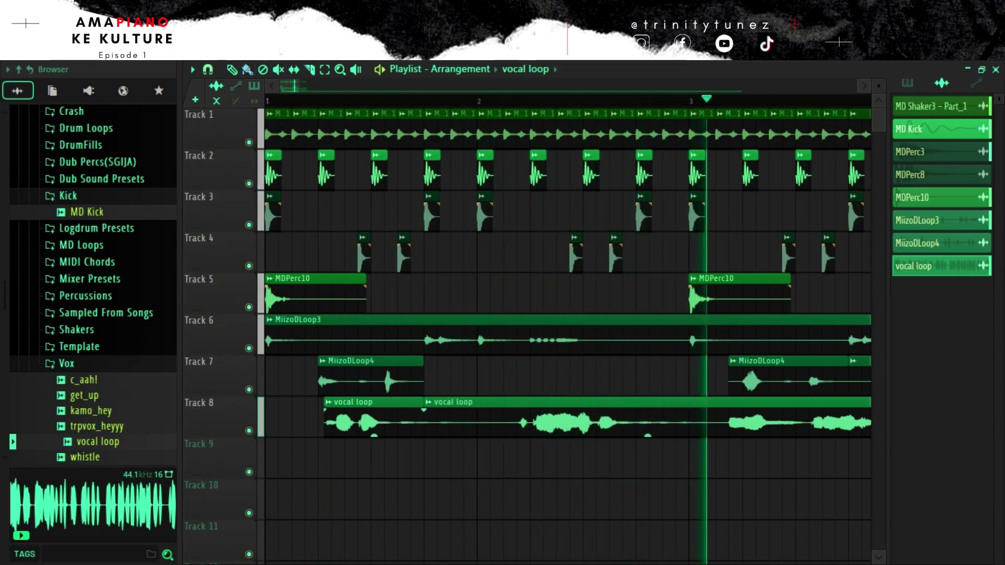
pyautogui.rightClick(455, 422)
pyautogui.press('space')
pyautogui.press('space')
pyautogui.moveTo(423, 422)
pyautogui.mouseDown()
pyautogui.moveTo(388, 422)
pyautogui.moveTo(405, 422)
pyautogui.mouseUp()
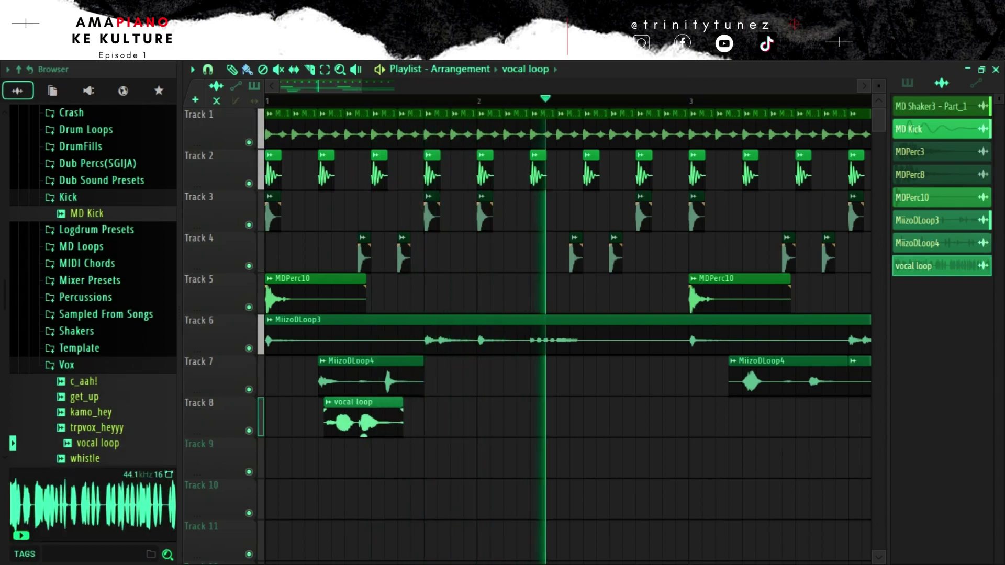
# - Raise the vocal loop's time-stretching pitch and lower its volume in the audio clip settings
pyautogui.doubleClick(365, 414)
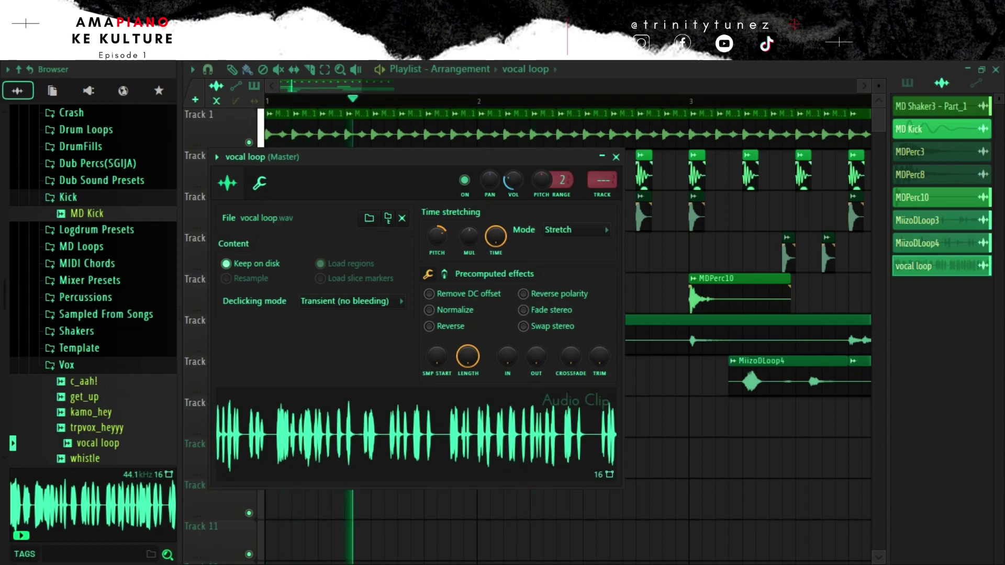
pyautogui.click(602, 157)
pyautogui.click(616, 157)
# - Copy the vocal loop clip on Track 8 two beats later and select both clips
pyautogui.press('space')
pyautogui.press('space')
pyautogui.moveTo(356, 416); pyautogui.dragTo(462, 416)
pyautogui.moveTo(525, 418); pyautogui.dragTo(364, 418)
# - Reduce the vocal loop's time-stretching pitch to a slight upward shift while listening to playback
pyautogui.doubleClick(363, 417)
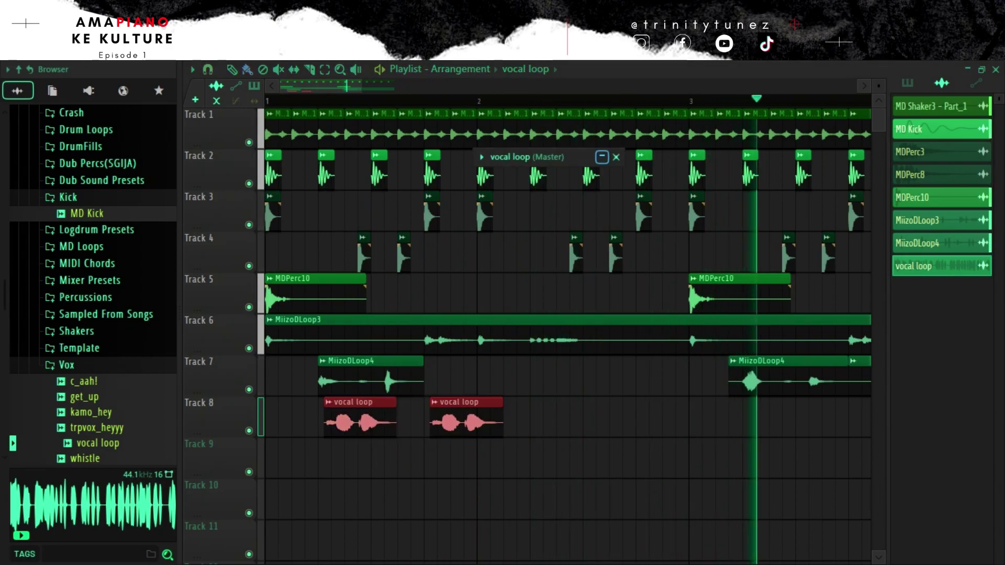
pyautogui.click(602, 157)
pyautogui.press('space')
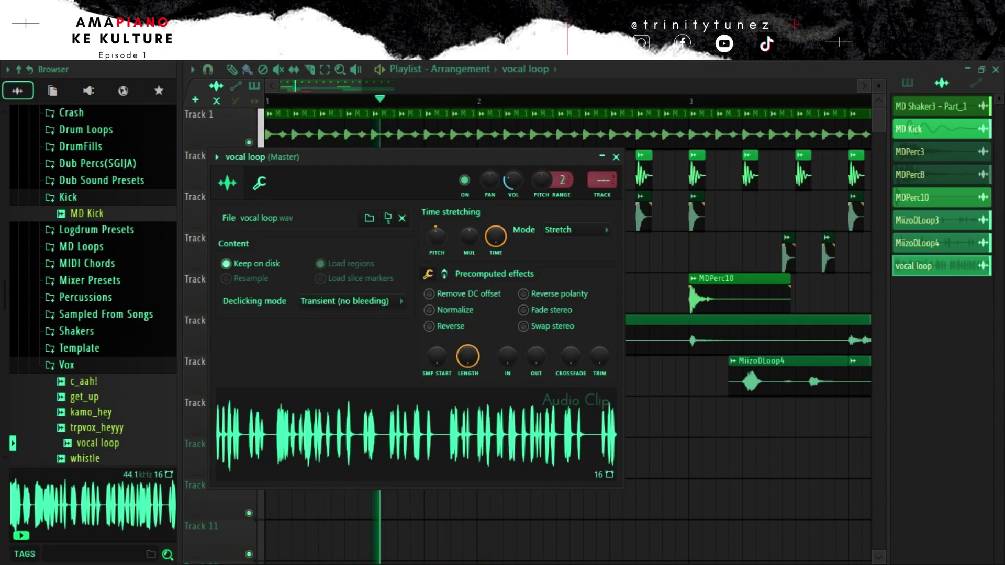
pyautogui.click(616, 157)
# - Copy the pair of vocal loop clips further along Track 8 and shift the copies half a beat later
pyautogui.moveTo(505, 419)
pyautogui.mouseDown()
pyautogui.moveTo(320, 419)
pyautogui.moveTo(613, 416)
pyautogui.moveTo(560, 416)
pyautogui.mouseUp()
pyautogui.moveTo(724, 419); pyautogui.dragTo(307, 419)
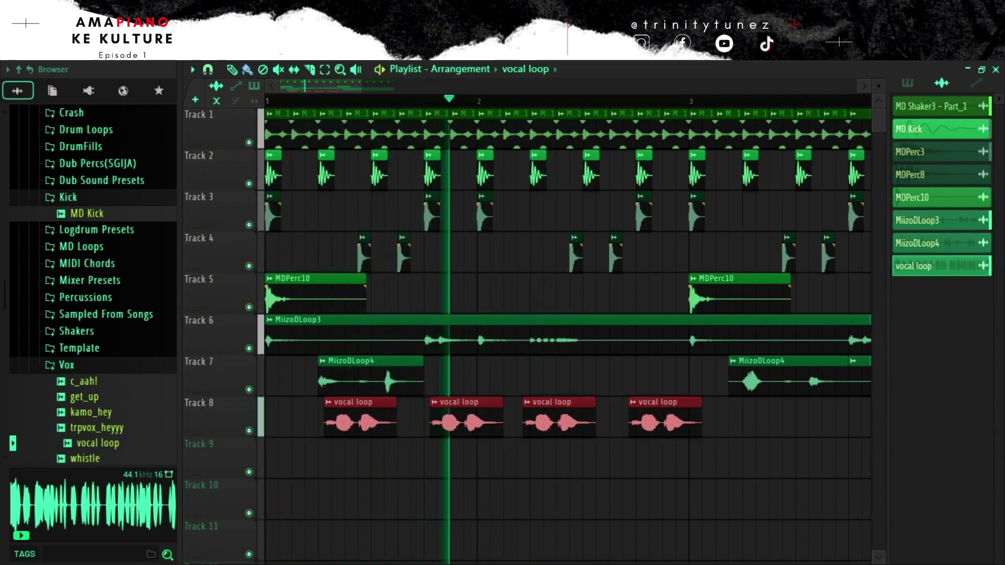
pyautogui.scroll(-4, 568, 335)
pyautogui.scroll(3, 486, 418)
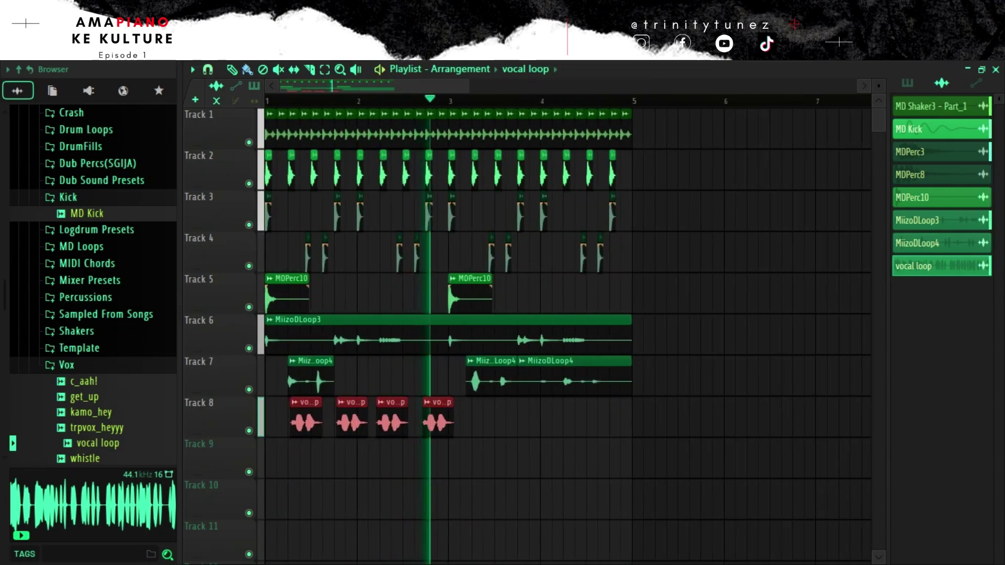
pyautogui.moveTo(487, 419); pyautogui.dragTo(404, 418)
pyautogui.press('space')
pyautogui.press('space')
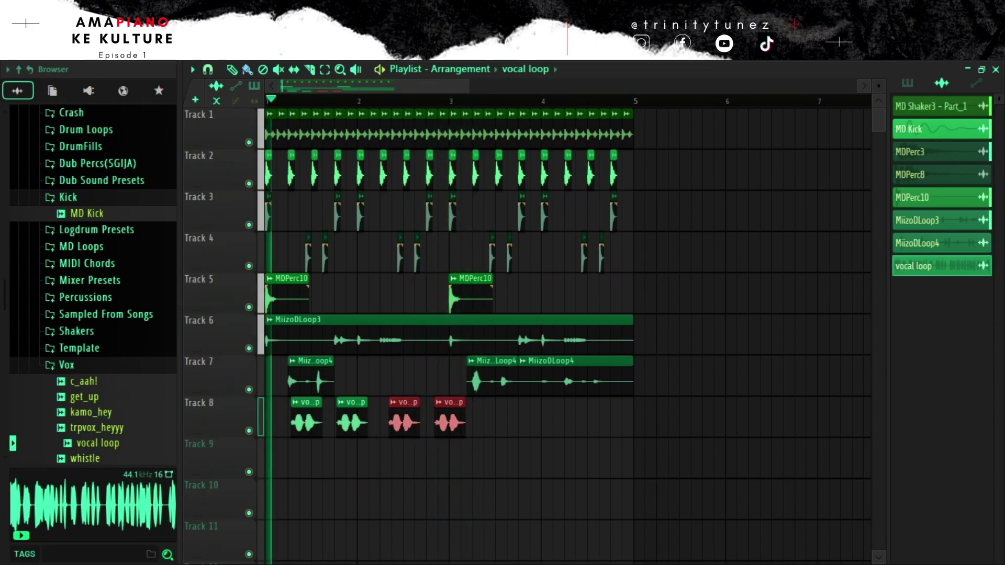
# - Shift all four vocal loop clips slightly earlier so the first starts at beat 2 of bar 1, and check the timing by playback
pyautogui.moveTo(475, 418); pyautogui.dragTo(302, 419)
pyautogui.press('space')
pyautogui.press('space')
pyautogui.press('space')
pyautogui.press('space')
pyautogui.press('space')
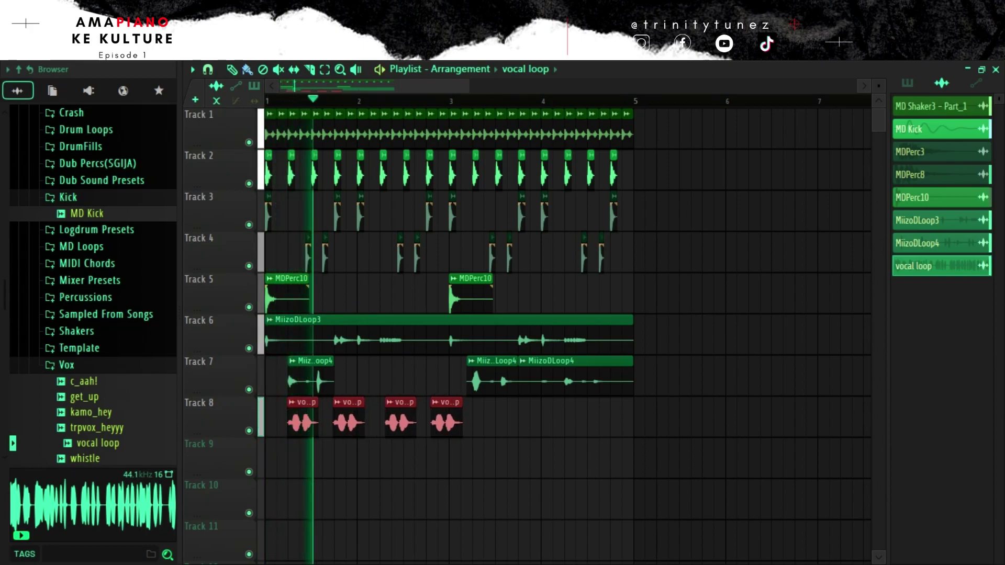
pyautogui.scroll(4, 302, 419)
pyautogui.press('space')
pyautogui.press('space')
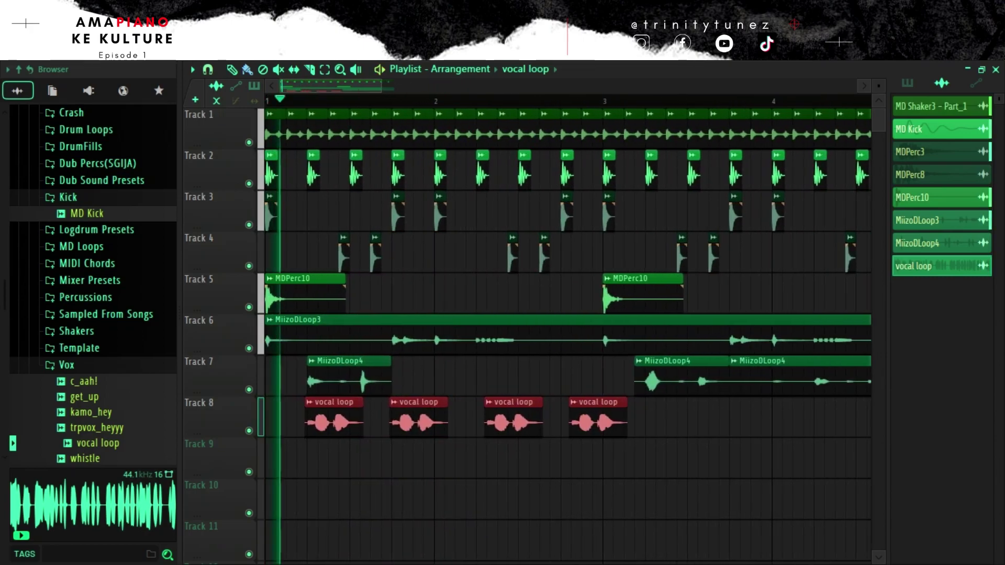
# - Nudge the four vocal loop clips a little further ahead so the first starts just before beat 2, and play them
pyautogui.scroll(1, 302, 418)
pyautogui.moveTo(340, 419); pyautogui.dragTo(334, 418)
pyautogui.press('space')
pyautogui.press('space')
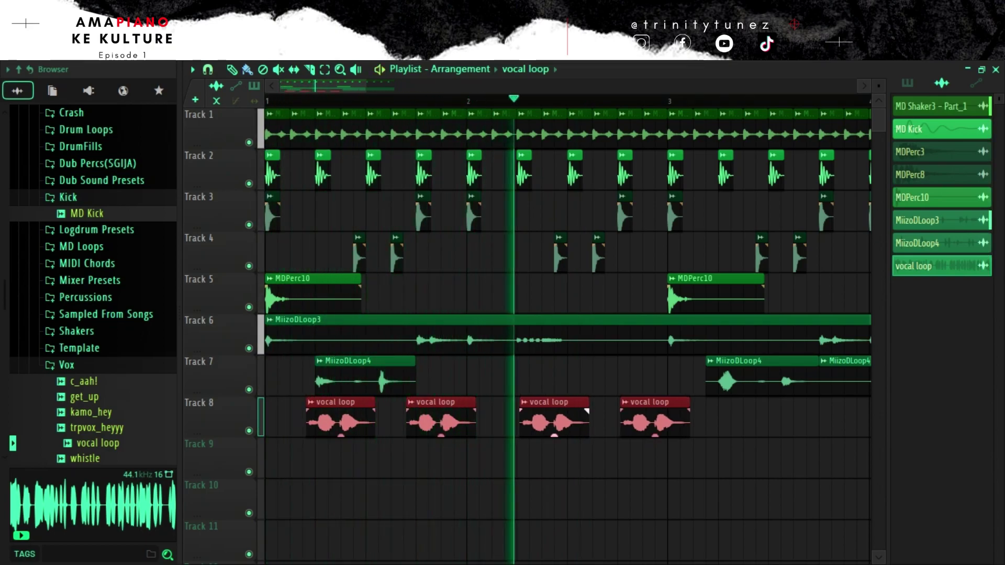
# - Replace the last two vocal loop clips with a copy of the first two, keeping all four spaced two beats apart
pyautogui.rightClick(654, 418)
pyautogui.rightClick(554, 419)
pyautogui.moveTo(501, 419); pyautogui.dragTo(374, 418)
pyautogui.hotkey('ctrl', 'z')
pyautogui.moveTo(495, 418)
pyautogui.mouseDown()
pyautogui.moveTo(310, 419)
pyautogui.moveTo(549, 419)
pyautogui.moveTo(536, 419)
pyautogui.mouseUp()
# - Duplicate all four vocal loop clips so the copies continue through bars 3 and 4 on Track 8
pyautogui.moveTo(682, 419); pyautogui.dragTo(337, 419)
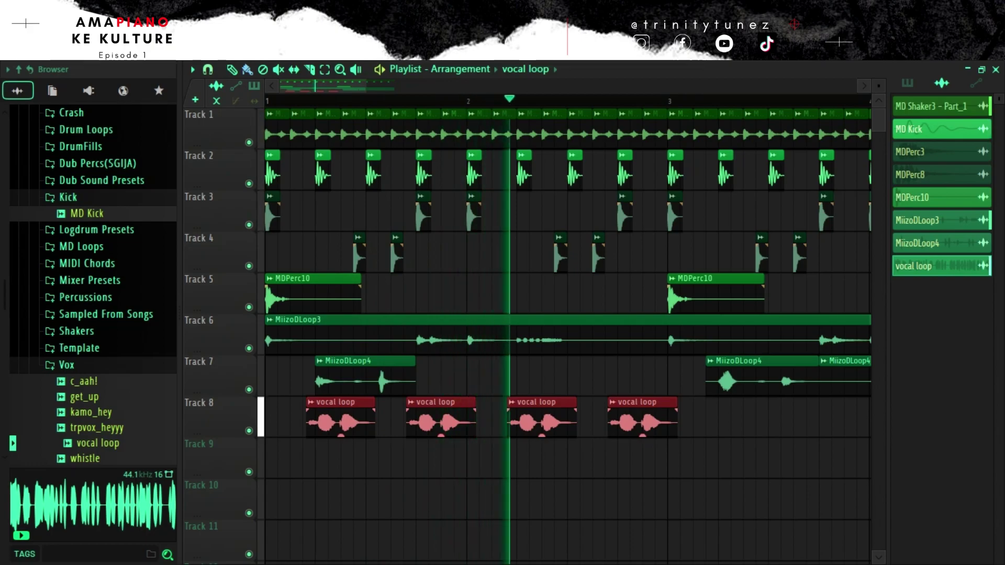
pyautogui.hotkey('ctrl', 'b')
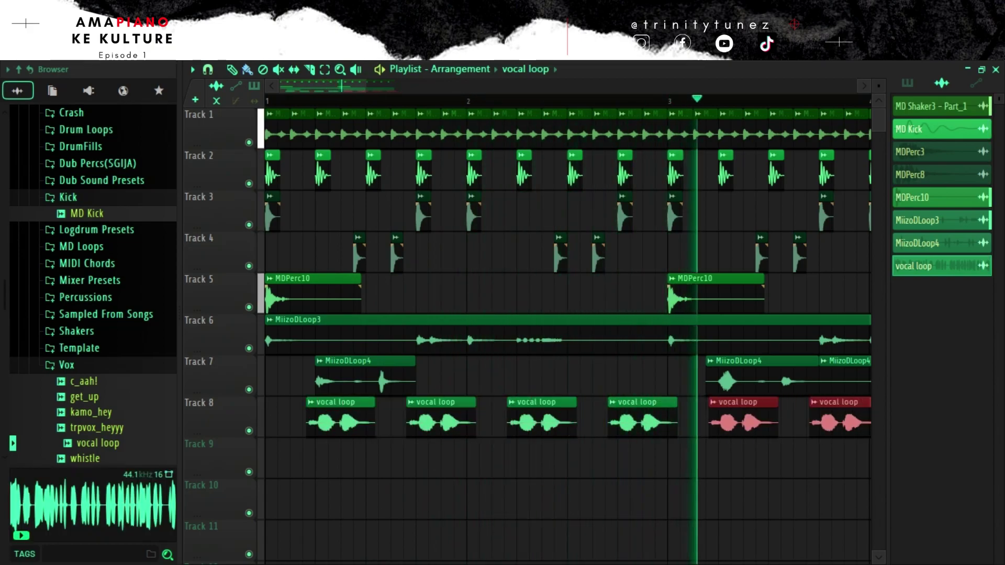
# - Select every clip in the playlist so the loop region spans bars 1 through 4, and stop playback
pyautogui.moveTo(366, 85); pyautogui.dragTo(449, 86)
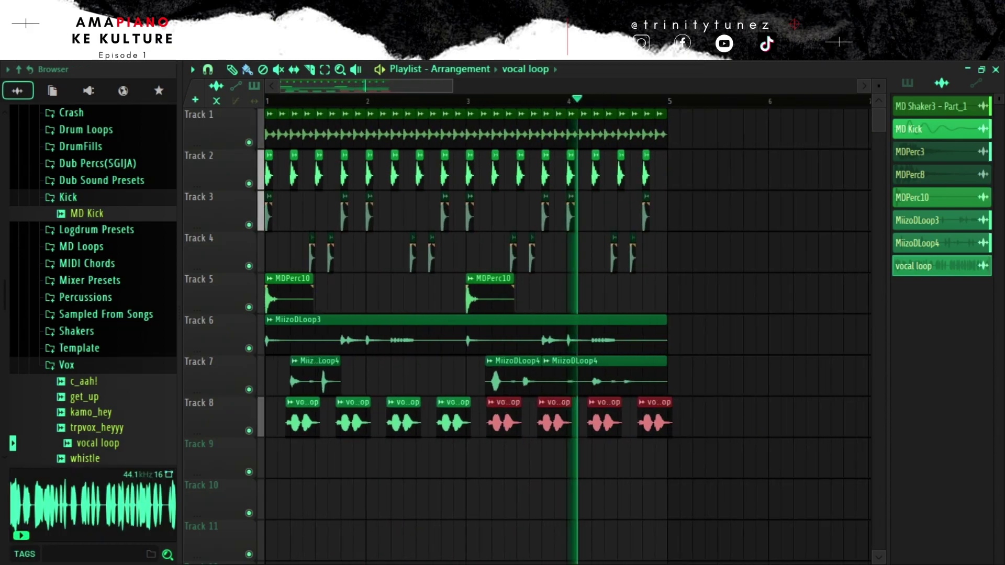
pyautogui.hotkey('ctrl', 'a')
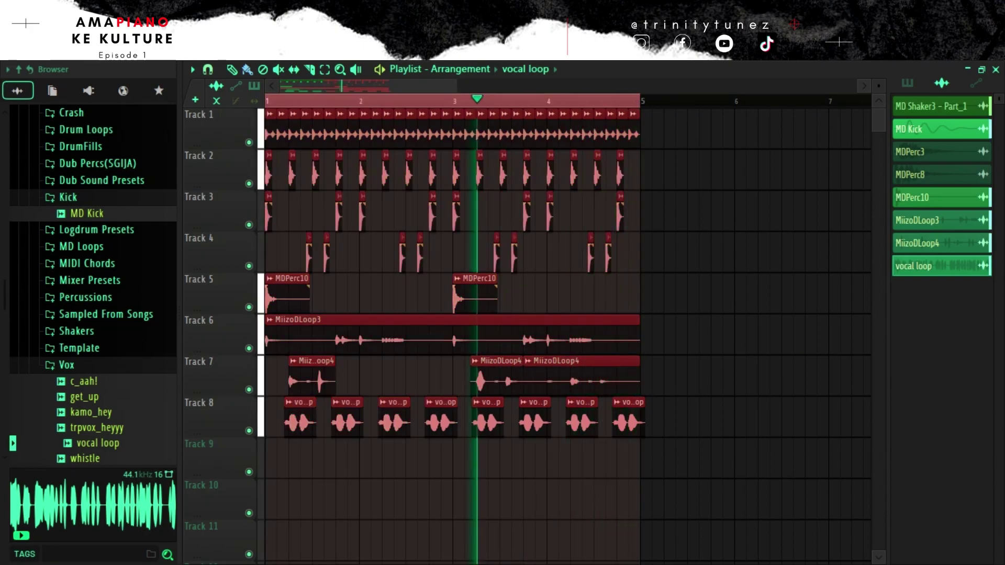
pyautogui.press('space')
# - Place Pattern 2 at the start of bar 1 on Track 9 and play the arrangement
pyautogui.click(907, 83)
pyautogui.moveTo(352, 500); pyautogui.dragTo(268, 460)
pyautogui.press('space')
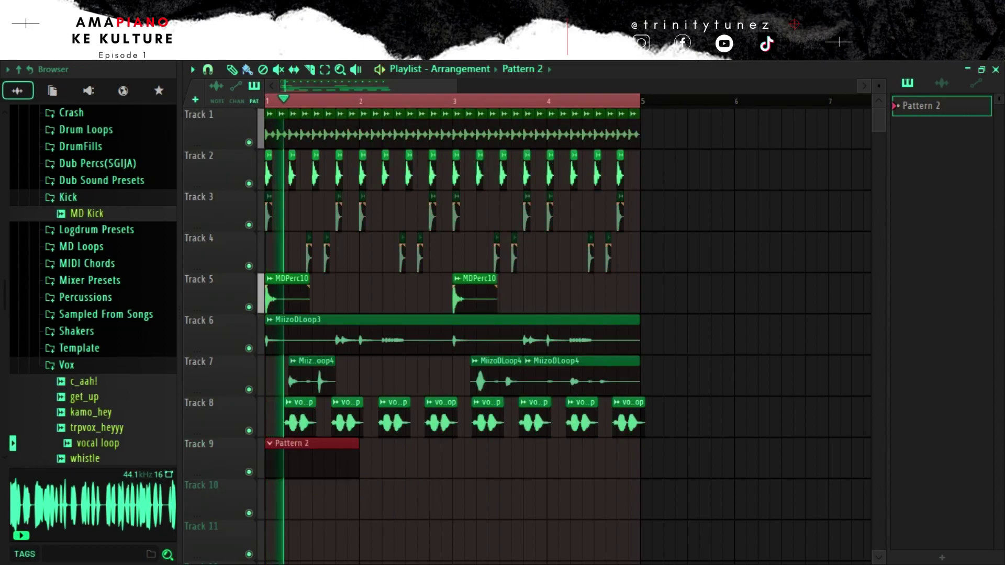
# - Add a GMS synth channel to the Unsorted channel group and load its Poison LS preset from the Leads & Synths bank
pyautogui.press('F6')
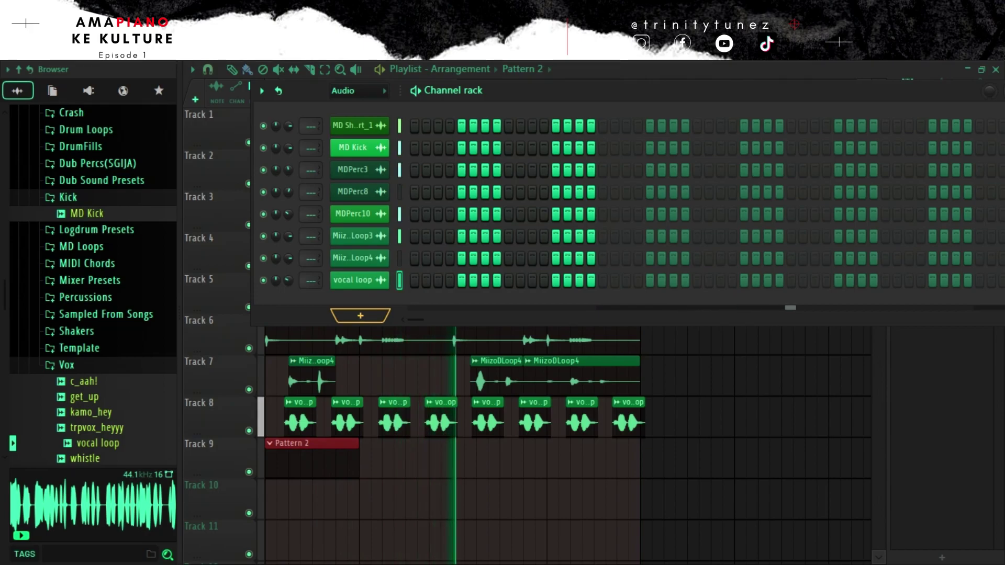
pyautogui.press('pagedown')
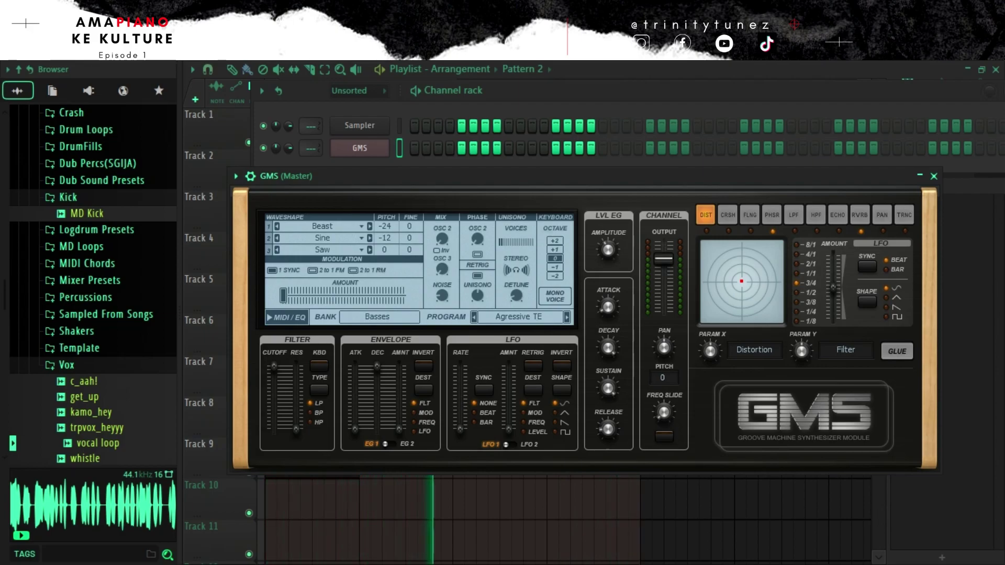
pyautogui.click(519, 317)
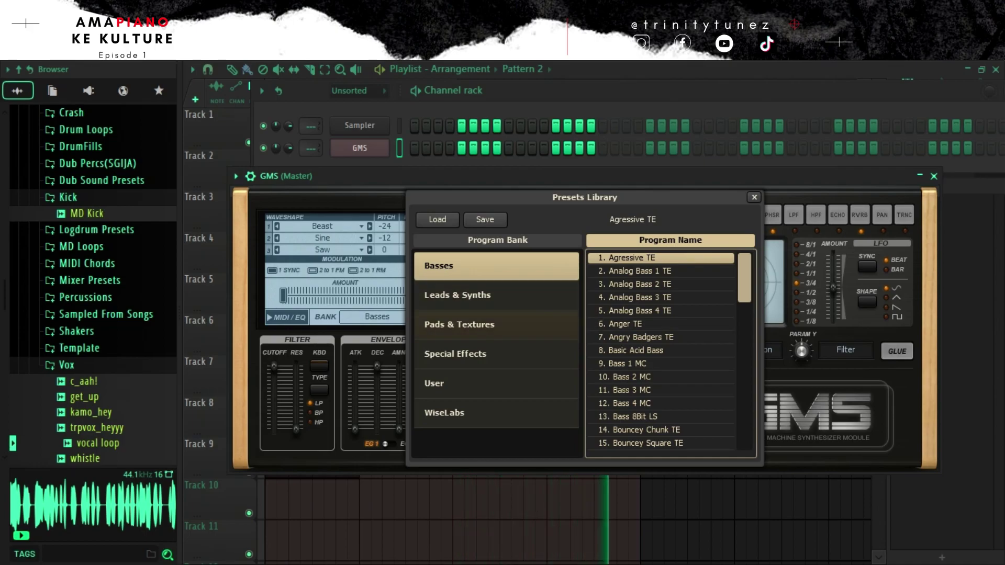
pyautogui.click(496, 295)
pyautogui.scroll(-17, 661, 312)
pyautogui.moveTo(744, 300); pyautogui.dragTo(744, 377)
pyautogui.click(661, 350)
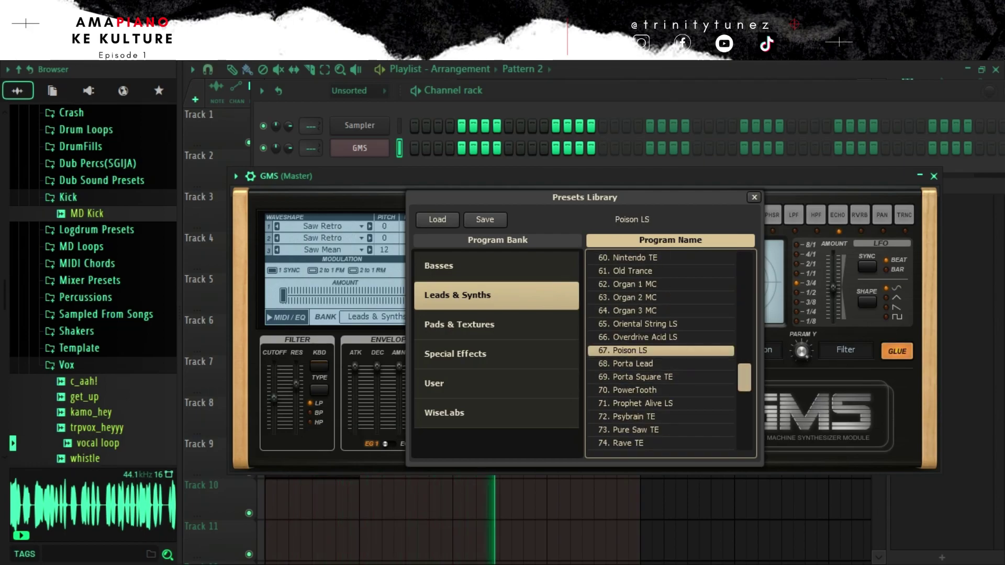
pyautogui.click(754, 197)
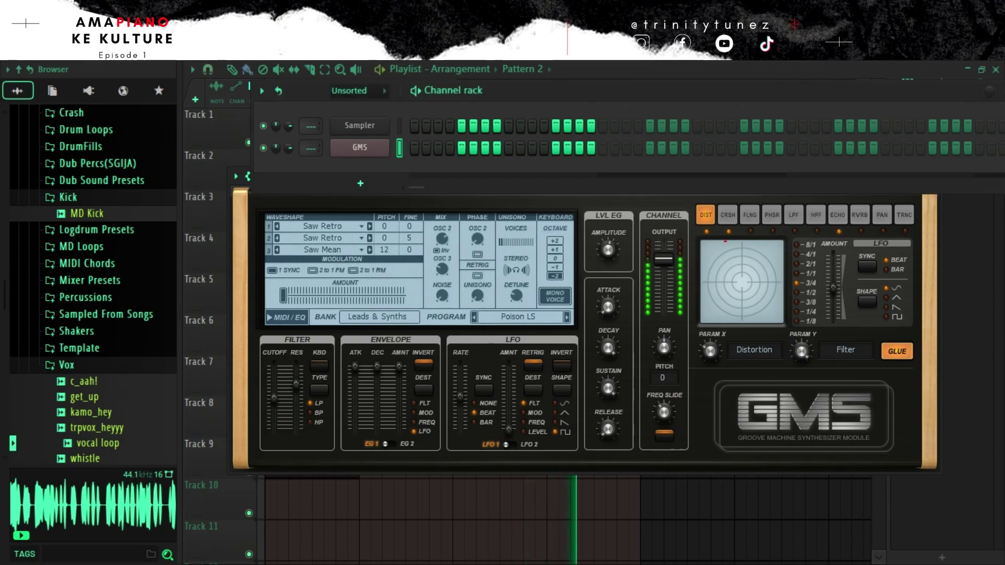
pyautogui.click(934, 176)
# - Draw a single F4 note spanning four bars from bar 1 in the GMS channel's piano roll
pyautogui.press('F7')
pyautogui.scroll(-8, 612, 312)
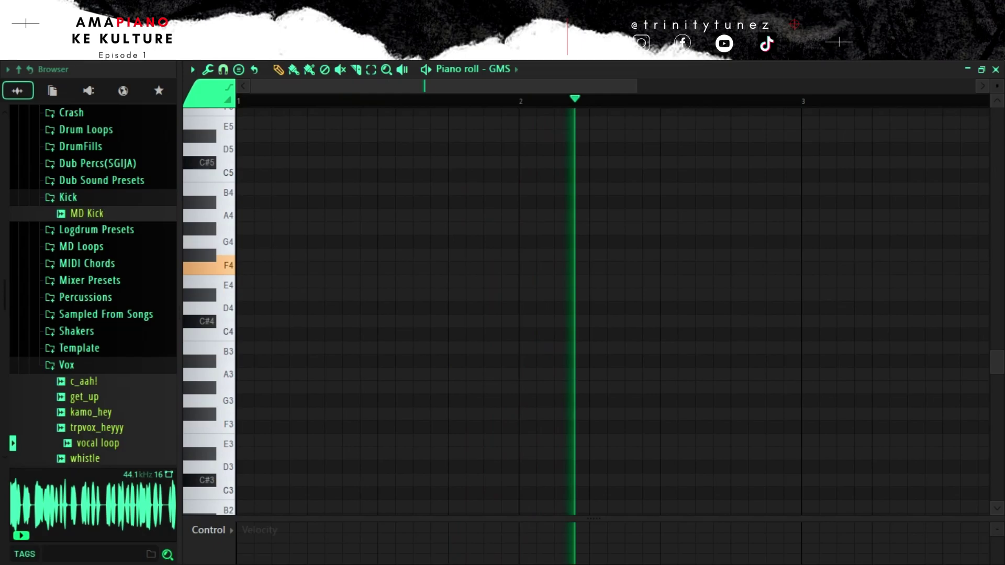
pyautogui.click(245, 268)
pyautogui.moveTo(270, 268); pyautogui.dragTo(949, 268)
pyautogui.click(995, 69)
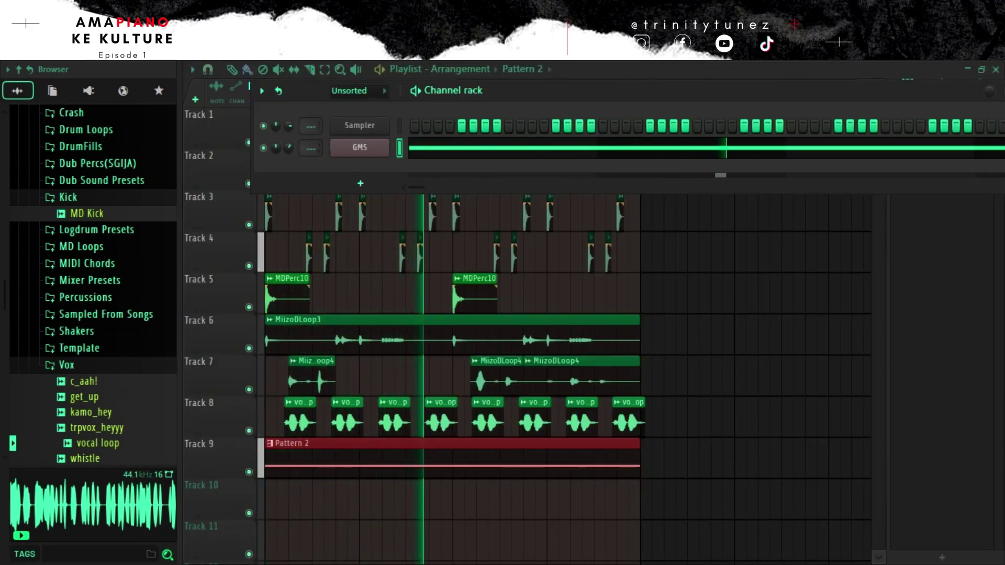
# - Clone the GMS channel and open the Leads & Synths bank in the copy's presets library
pyautogui.hotkey('alt', 'c')
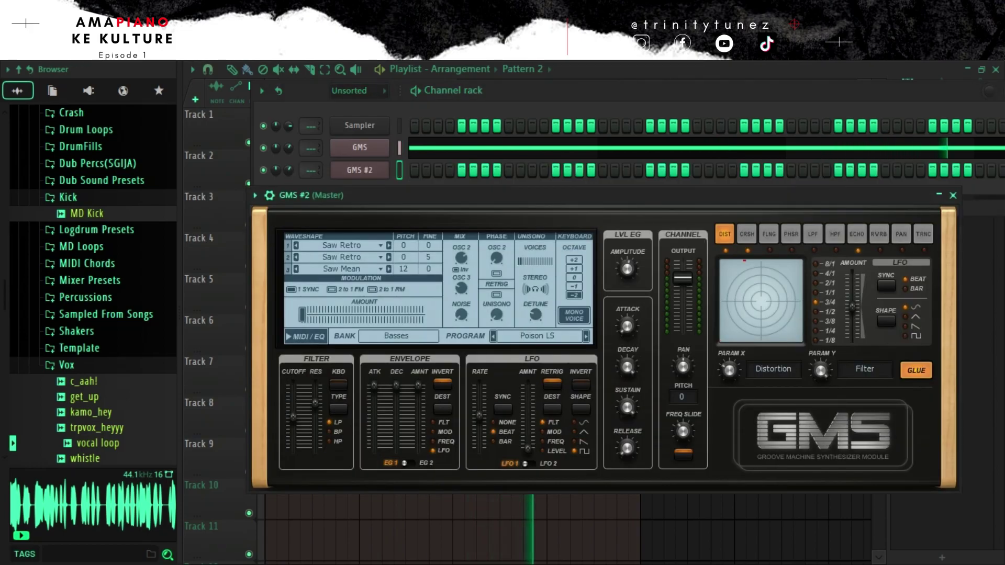
pyautogui.click(586, 337)
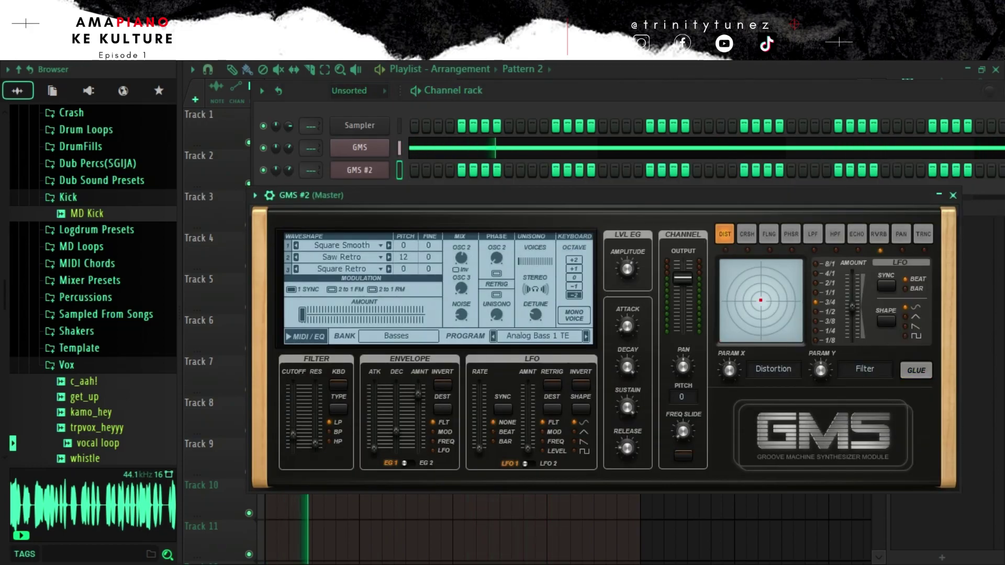
pyautogui.click(539, 337)
pyautogui.click(515, 314)
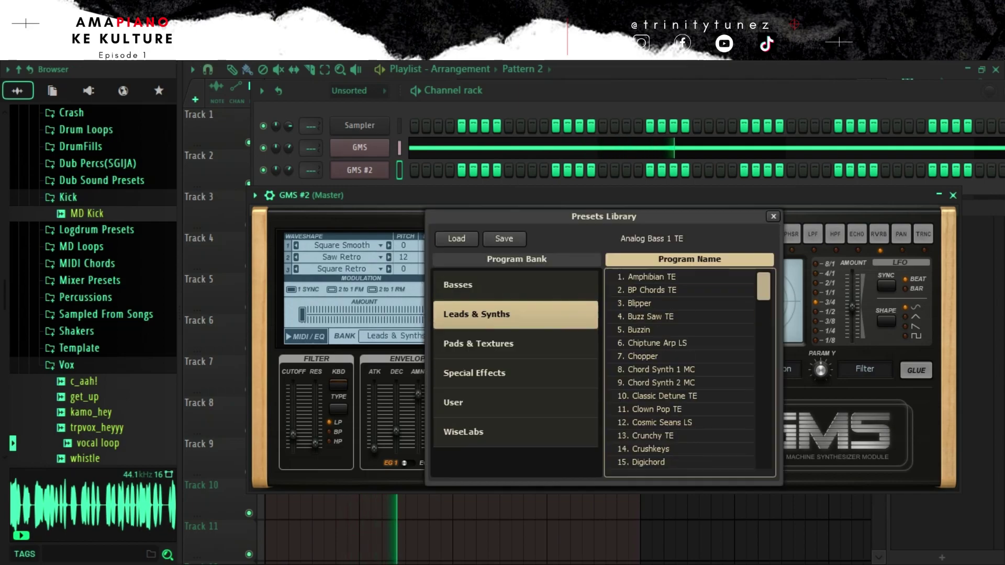
# - Audition the GMS #2 presets from Oriental String LS through Porta Square TE in the Leads & Synths bank
pyautogui.scroll(-9, 680, 356)
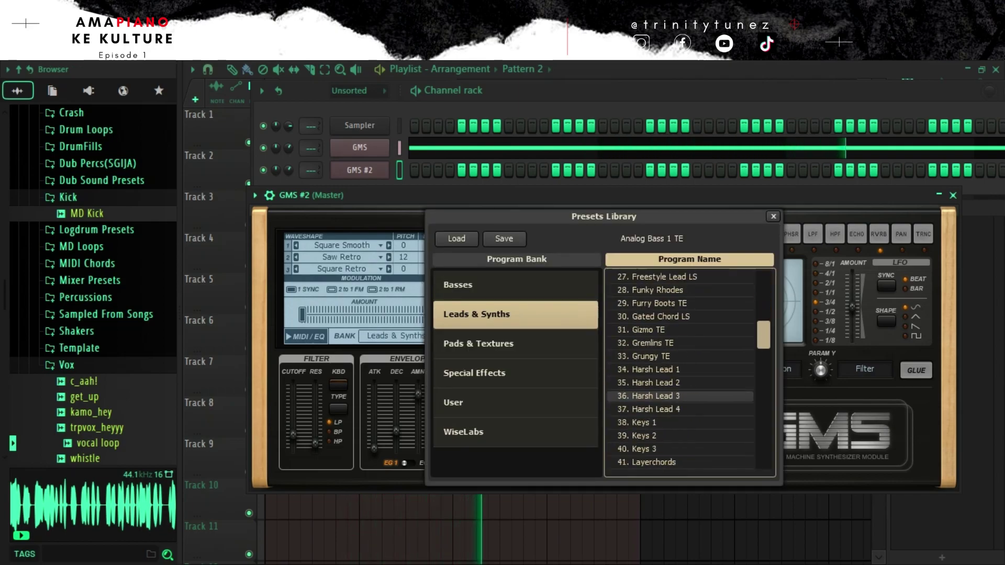
pyautogui.scroll(-11, 680, 356)
pyautogui.click(680, 343)
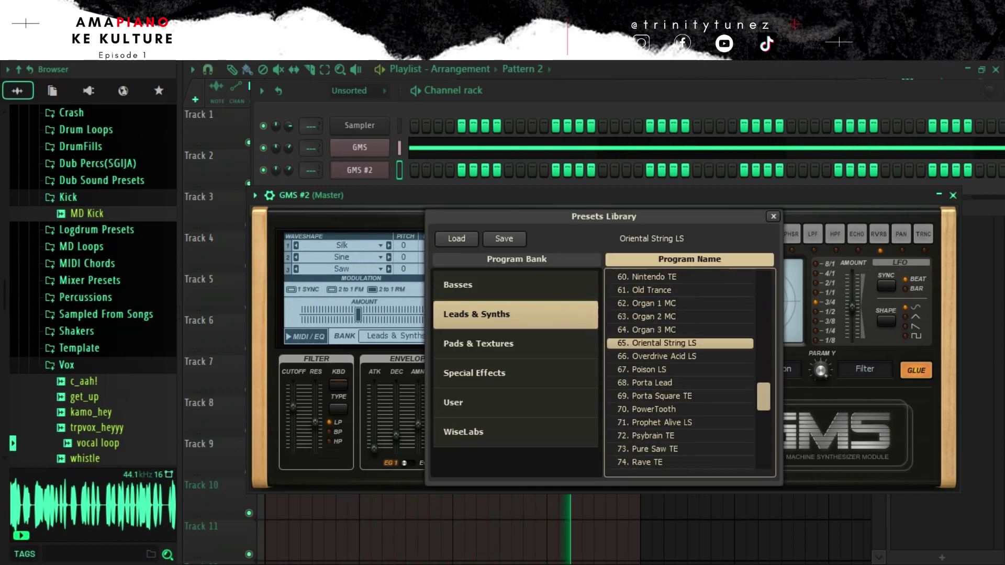
pyautogui.click(679, 356)
pyautogui.click(679, 369)
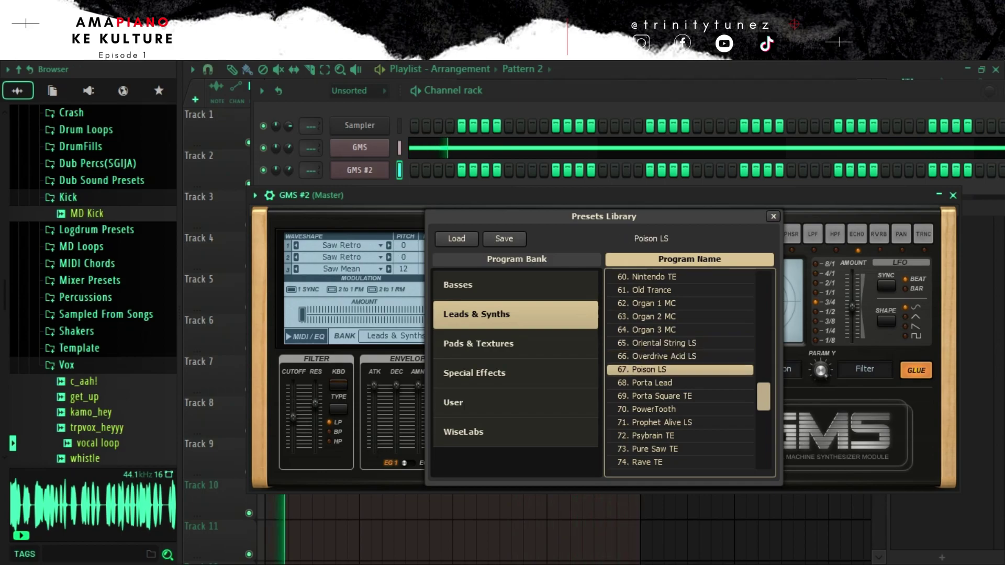
pyautogui.click(679, 383)
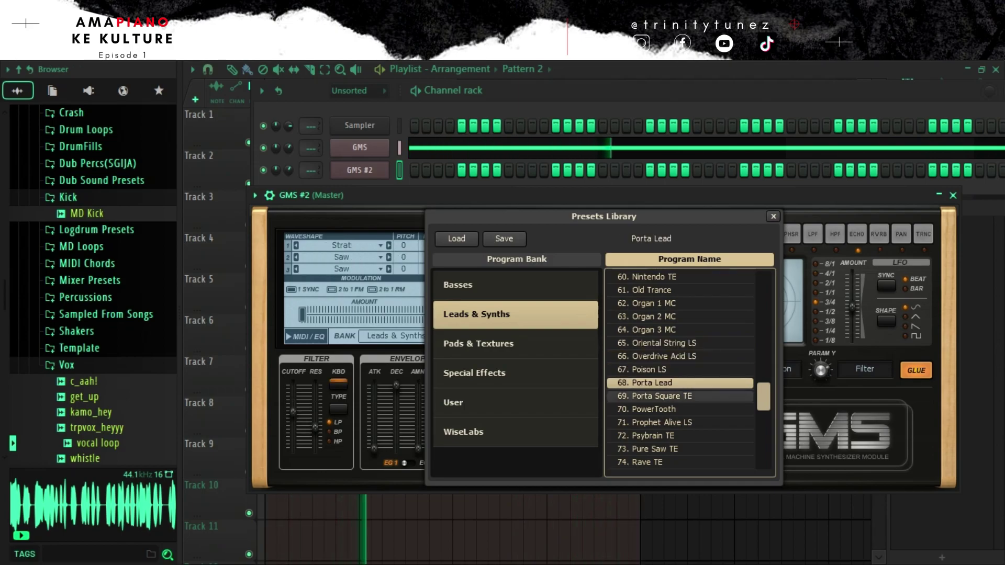
pyautogui.click(679, 396)
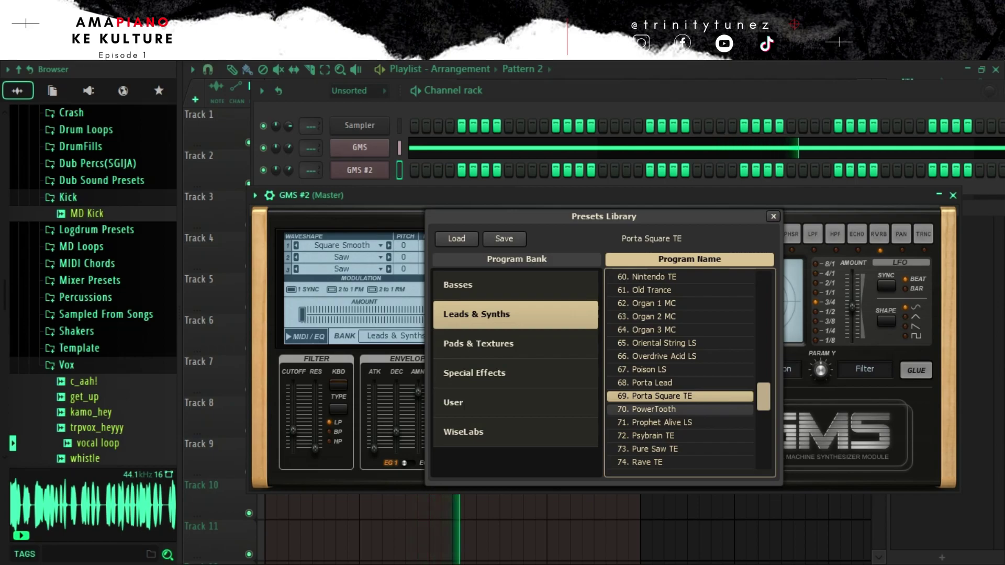
# - Audition earlier Leads & Synths presets on GMS #2, including Major Fatty TE, Midnight 2 TE and Logdrum
pyautogui.scroll(4, 679, 366)
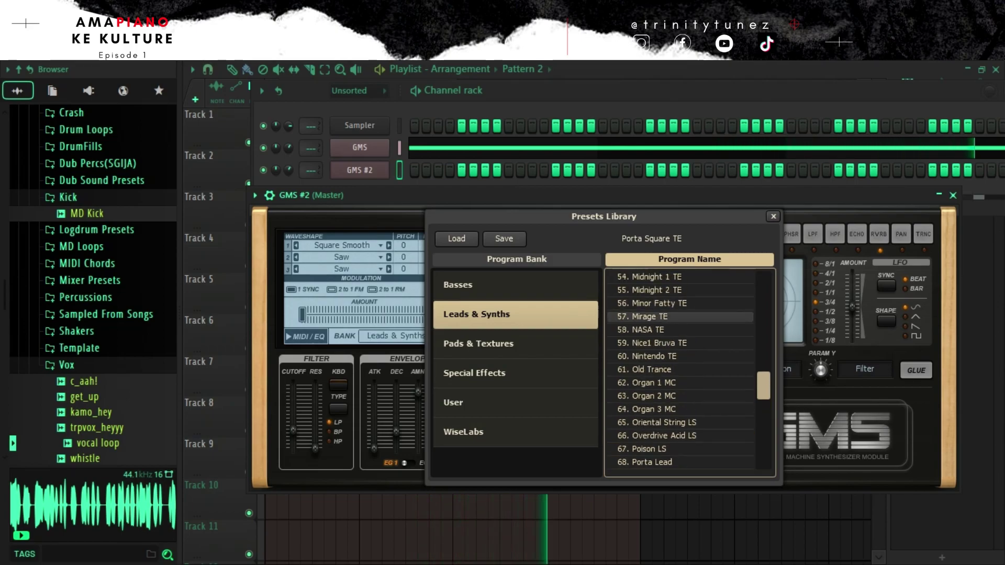
pyautogui.click(679, 303)
pyautogui.click(679, 330)
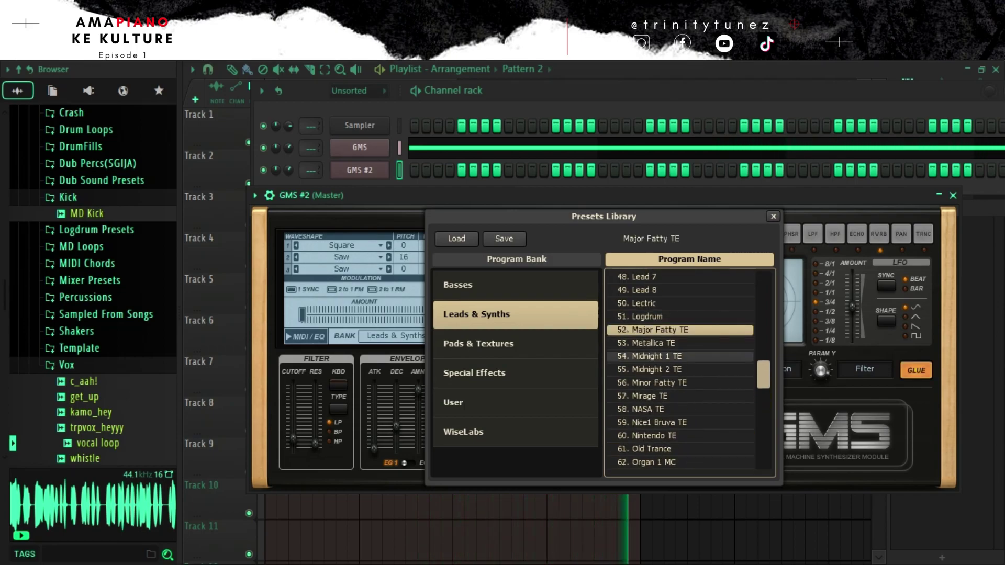
pyautogui.click(680, 356)
pyautogui.click(679, 369)
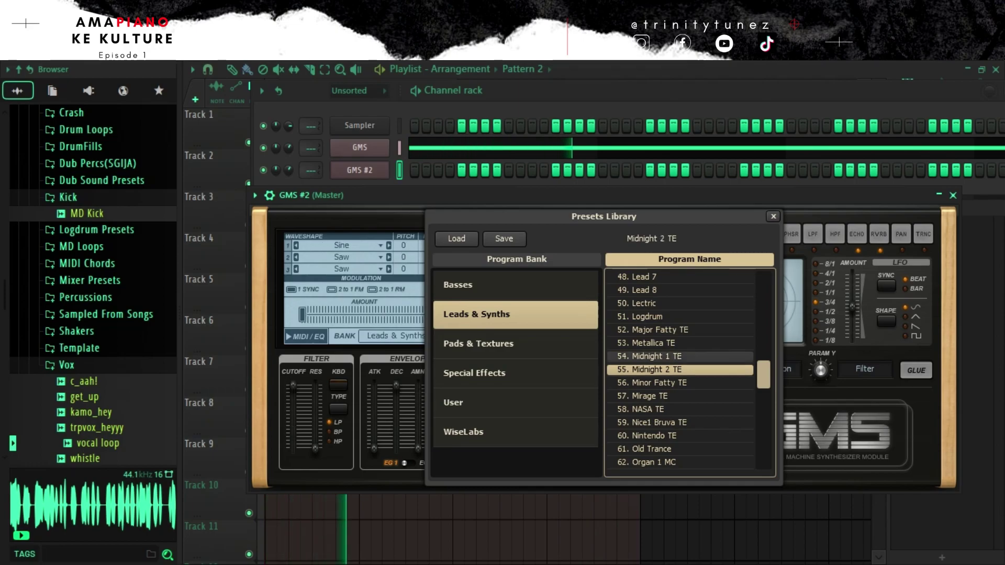
pyautogui.click(679, 316)
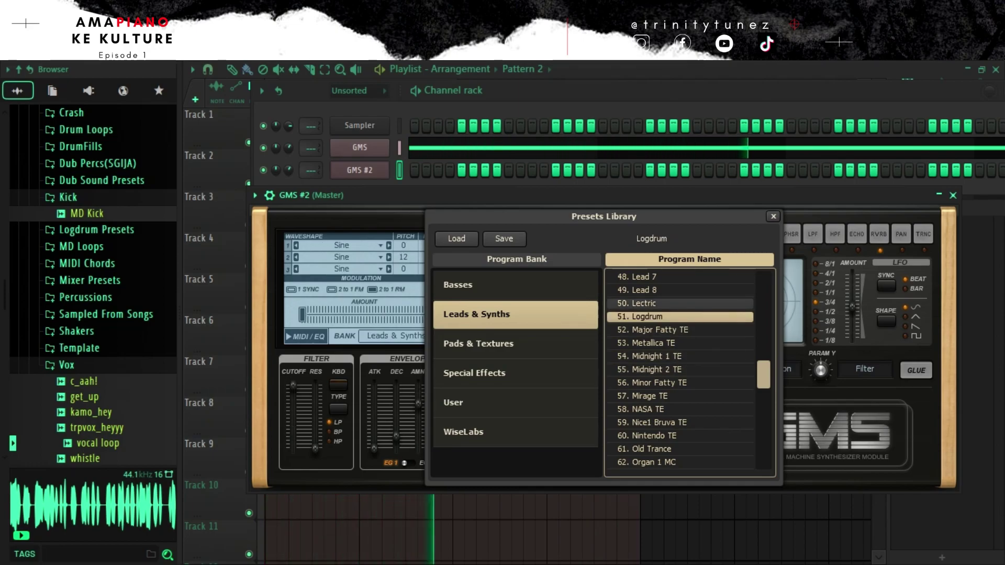
# - Step back through the Leads & Synths presets on GMS #2 from Logdrum past Lead 3 and Keys 3 to Gremlins TE
pyautogui.press('Up')
pyautogui.press('Up')
pyautogui.press('Up')
pyautogui.press('Up')
pyautogui.press('Up')
pyautogui.press('Up')
pyautogui.press('Up')
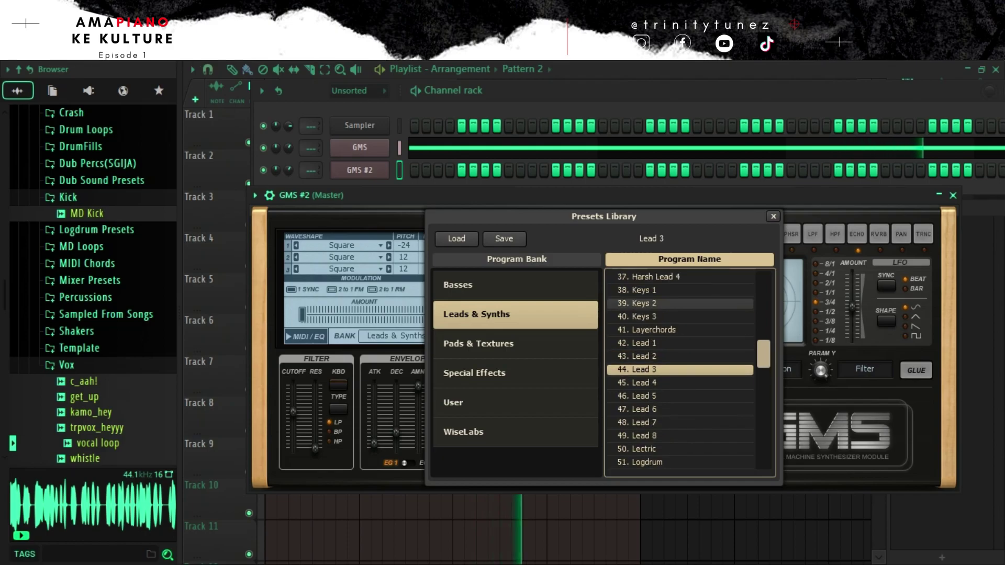
pyautogui.press('Up')
pyautogui.press('Up')
pyautogui.press('Up')
pyautogui.press('Up')
pyautogui.press('Up')
pyautogui.press('Up')
pyautogui.press('Up')
pyautogui.press('Up')
pyautogui.press('Up')
pyautogui.press('Up')
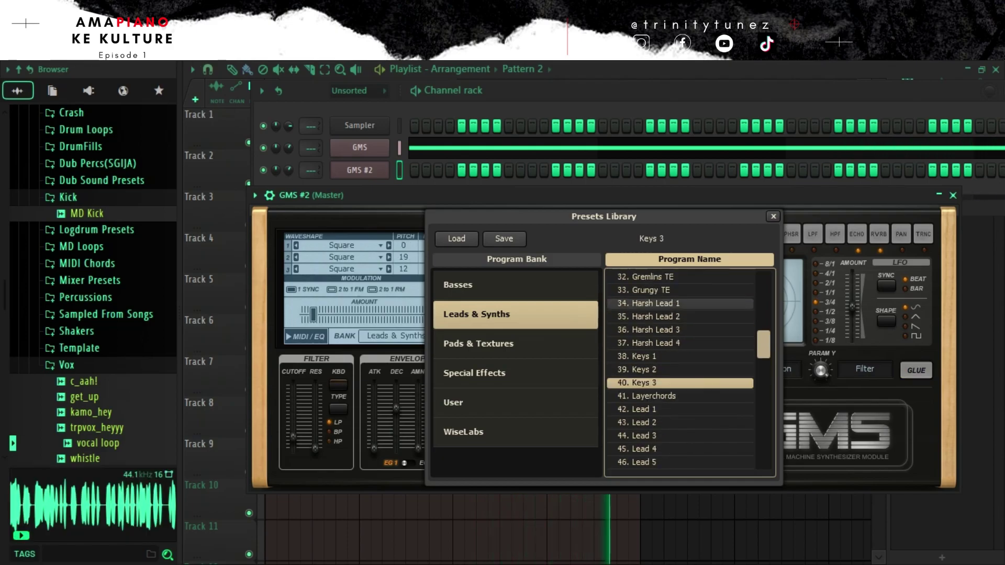
pyautogui.press('Up')
pyautogui.press('Up')
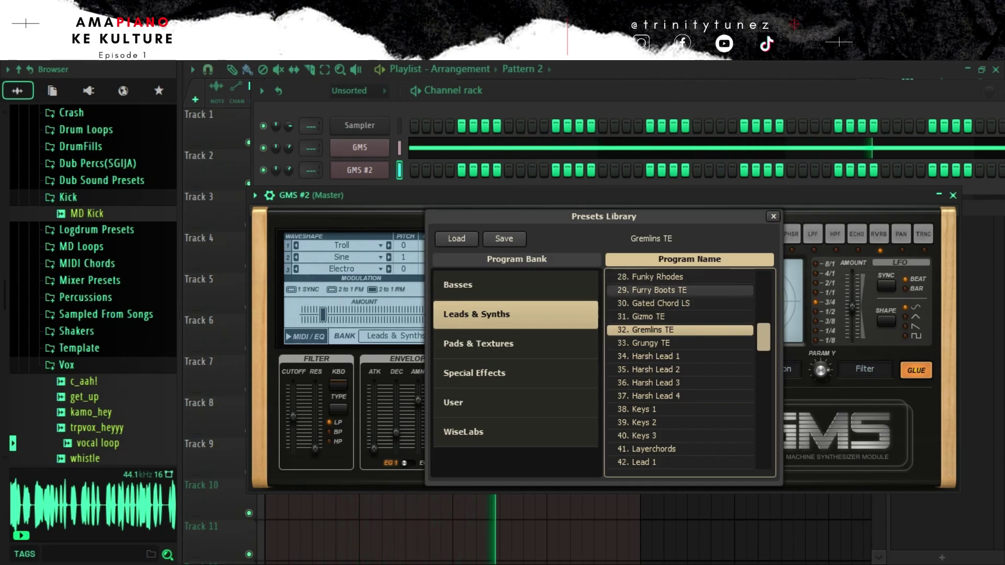
# - Load the Gated Chord LS preset on GMS #2 and close its presets library
pyautogui.press('Up')
pyautogui.press('Up')
pyautogui.click(665, 343)
pyautogui.click(665, 383)
pyautogui.click(360, 170)
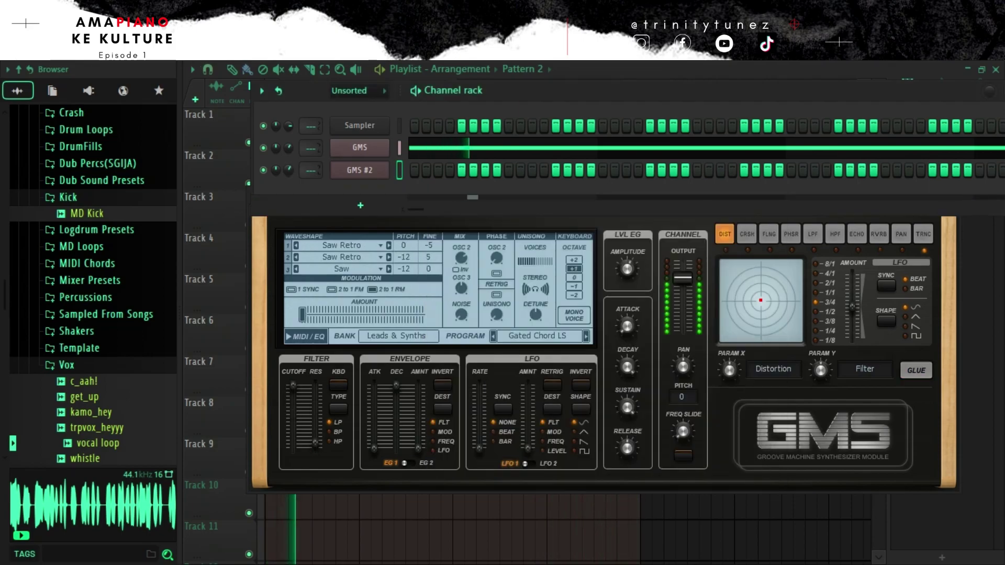
# - Draw an F6 note spanning four bars from bar 1 in the GMS #2 piano roll and check it by playback
pyautogui.press('F7')
pyautogui.moveTo(367, 201); pyautogui.dragTo(245, 174)
pyautogui.press('space')
pyautogui.scroll(-1, 245, 173)
pyautogui.press('space')
pyautogui.press('space')
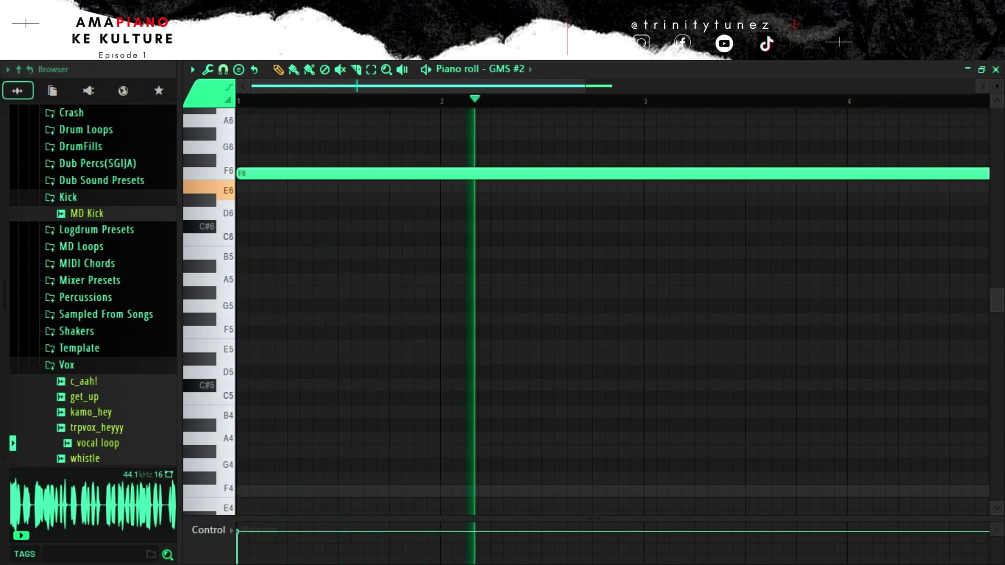
pyautogui.press('space')
pyautogui.press('space')
pyautogui.click(995, 70)
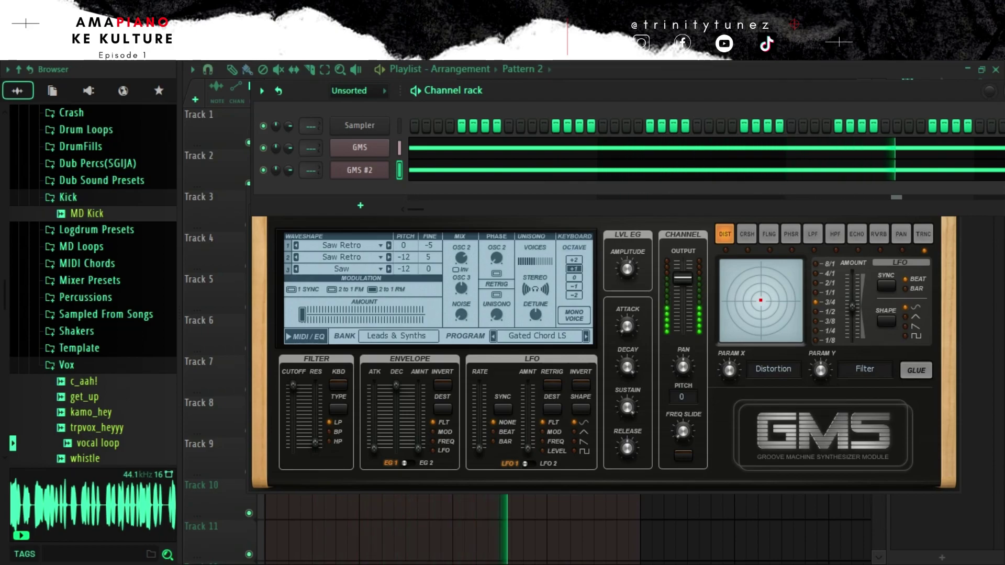
# - Change the first GMS channel's preset to Diablo TE from the Basses bank
pyautogui.click(360, 148)
pyautogui.click(519, 317)
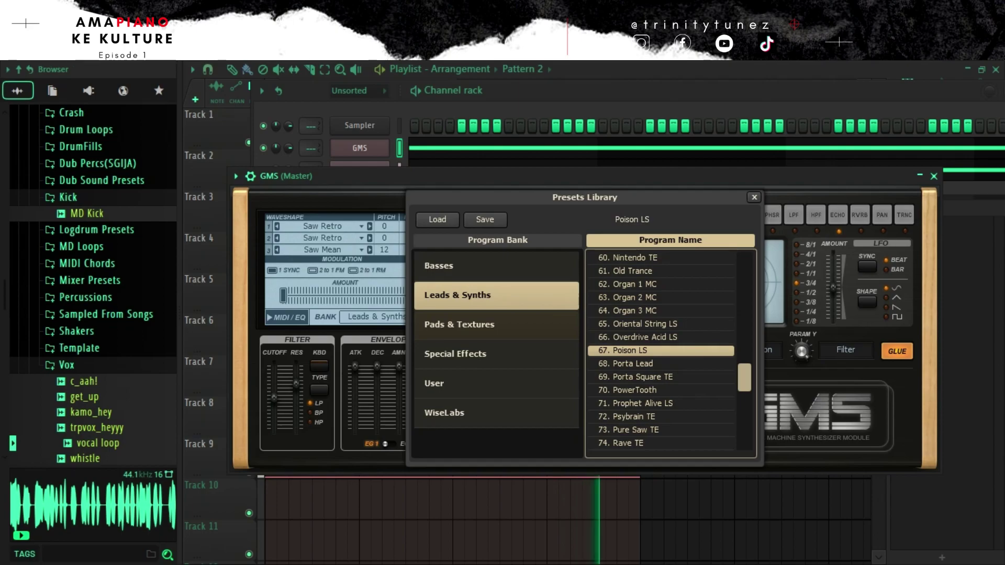
pyautogui.click(496, 266)
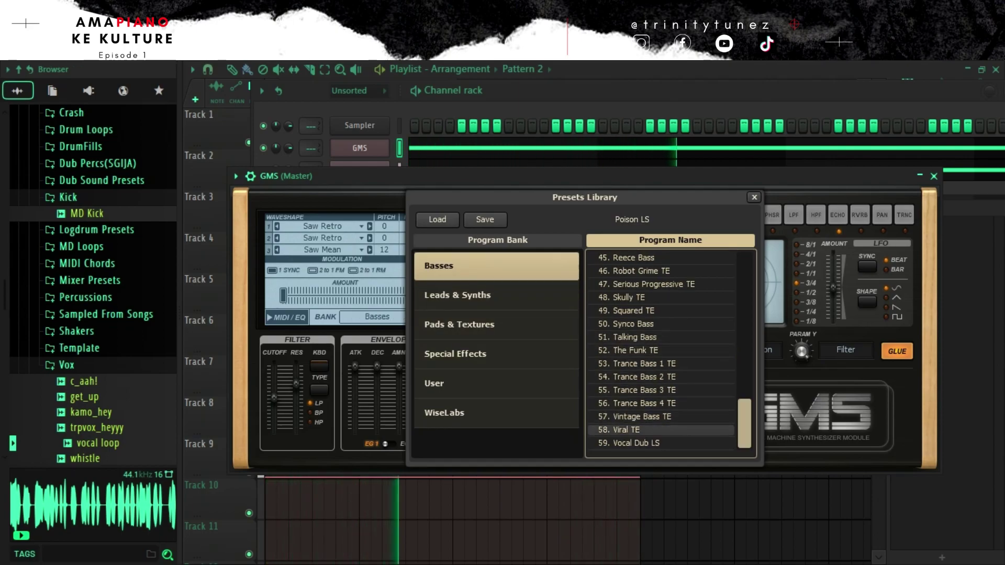
pyautogui.scroll(9, 659, 303)
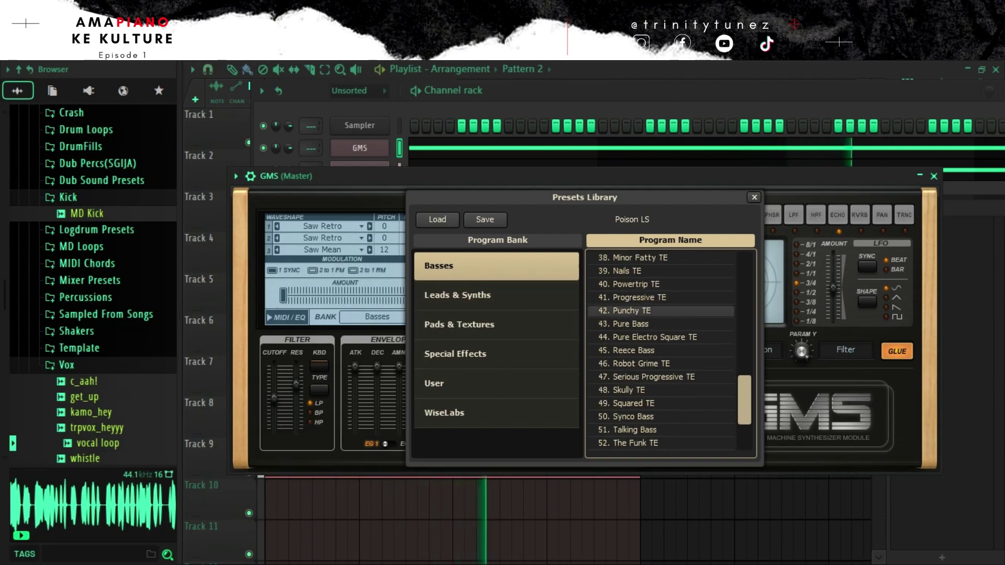
pyautogui.scroll(2, 659, 298)
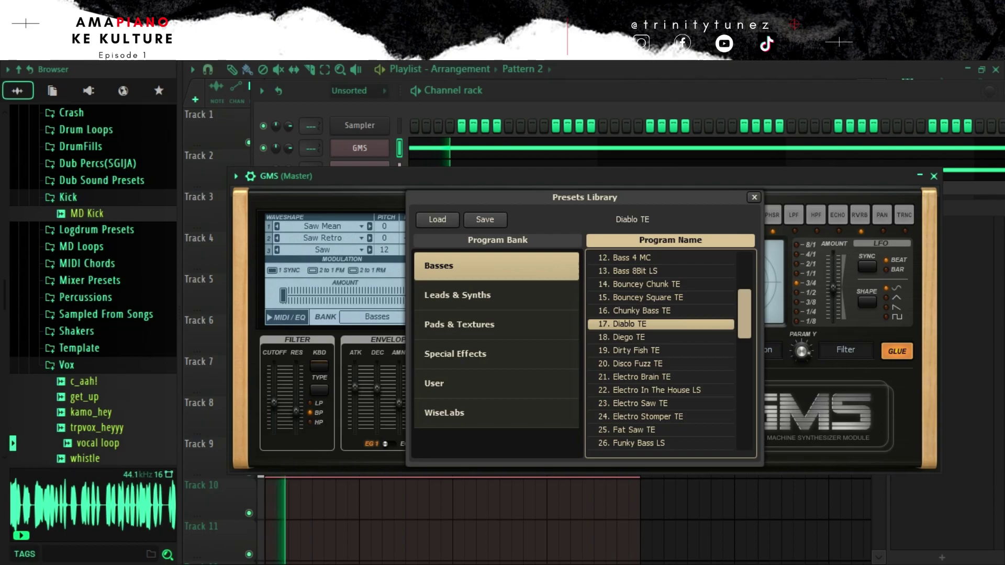
pyautogui.click(754, 198)
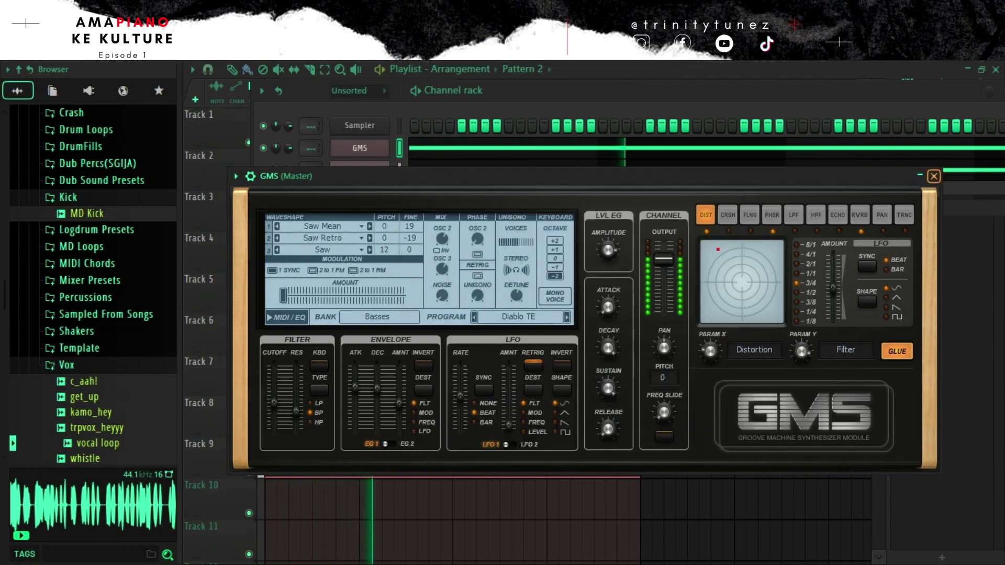
pyautogui.click(934, 176)
# - Shorten the first GMS channel's F4 note to two bars and add a second two-bar F4 note from bar 3
pyautogui.press('F7')
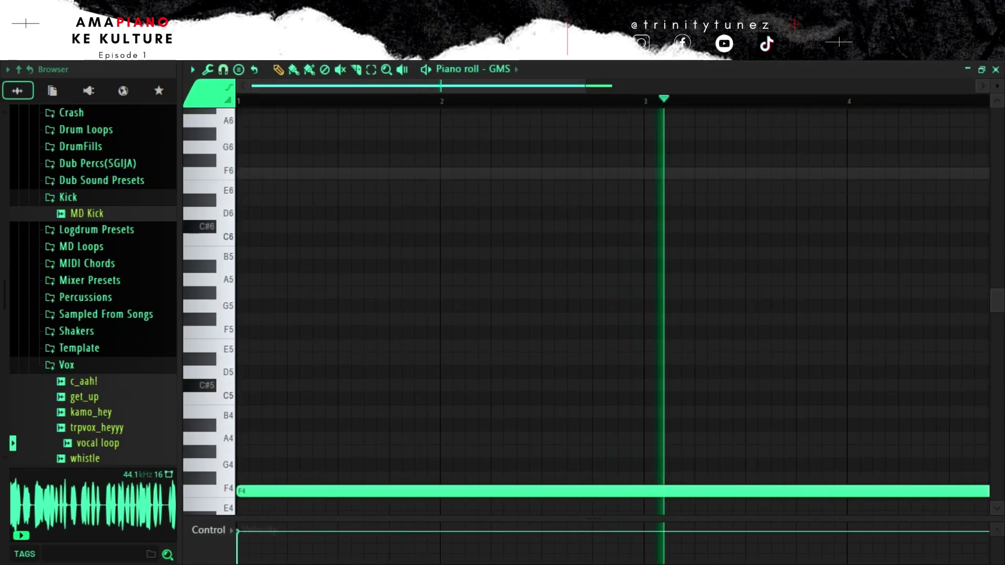
pyautogui.scroll(-3, 612, 297)
pyautogui.moveTo(709, 492); pyautogui.dragTo(478, 492)
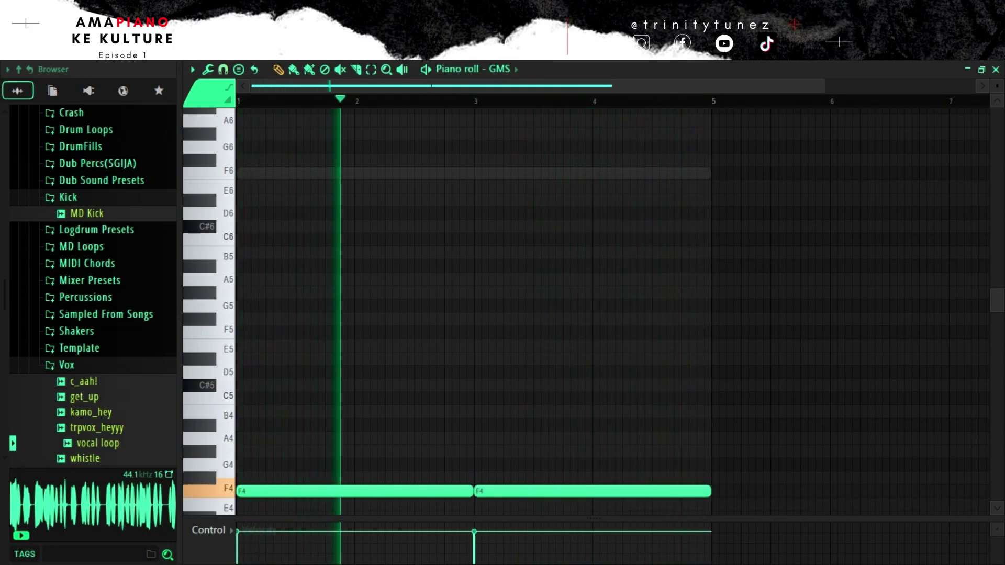
# - Add a third GMS channel and audition the Fake Arp and Gizmo TE presets from the Leads & Synths bank
pyautogui.press('F6')
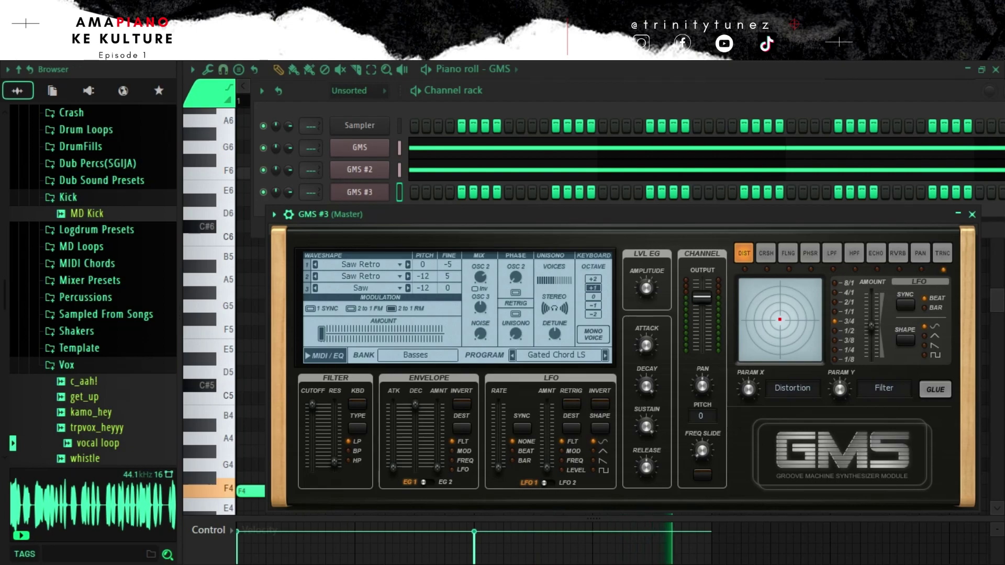
pyautogui.click(557, 355)
pyautogui.click(535, 333)
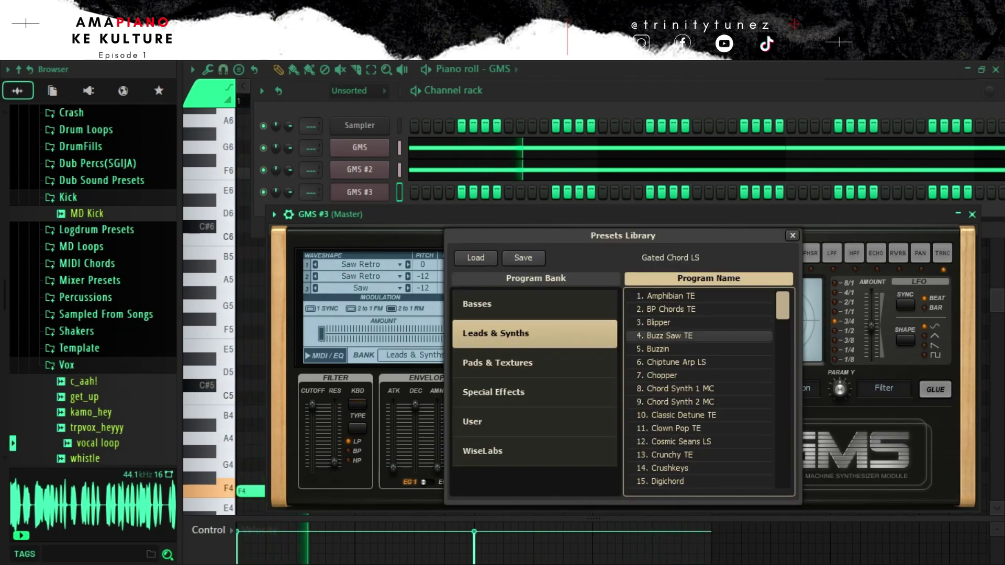
pyautogui.scroll(-3, 699, 362)
pyautogui.scroll(-3, 699, 362)
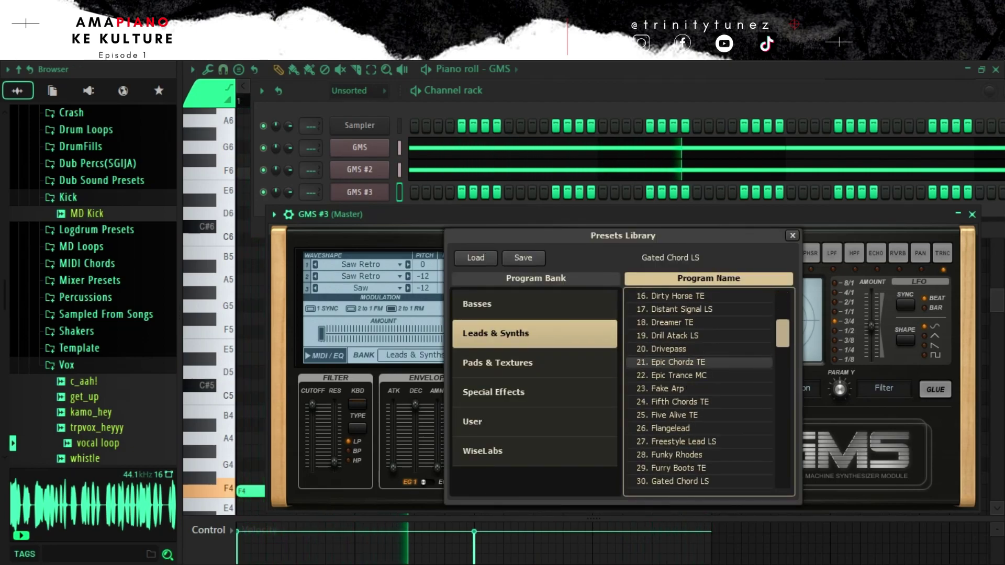
pyautogui.click(699, 389)
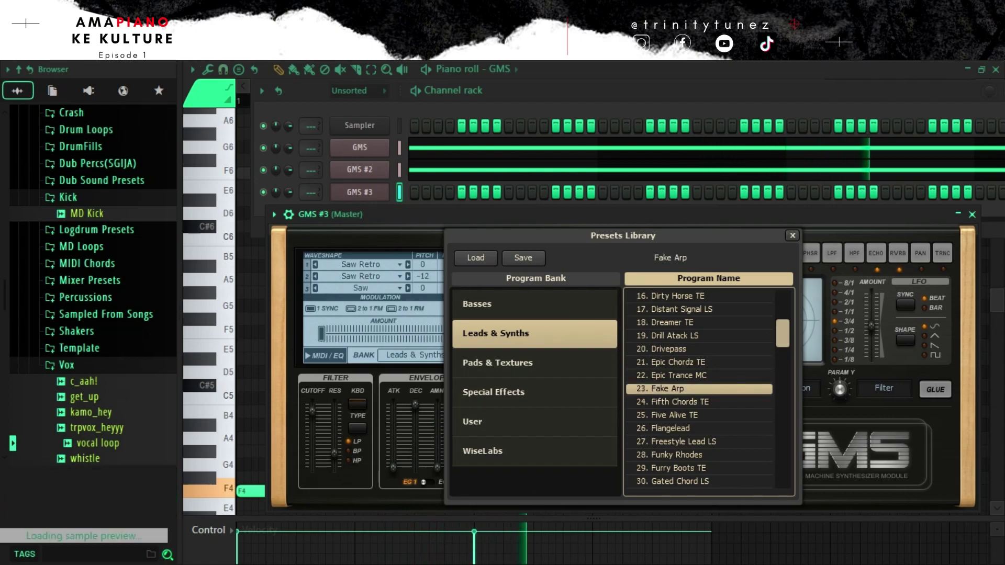
pyautogui.scroll(-1, 699, 389)
pyautogui.click(699, 415)
pyautogui.scroll(-5, 699, 415)
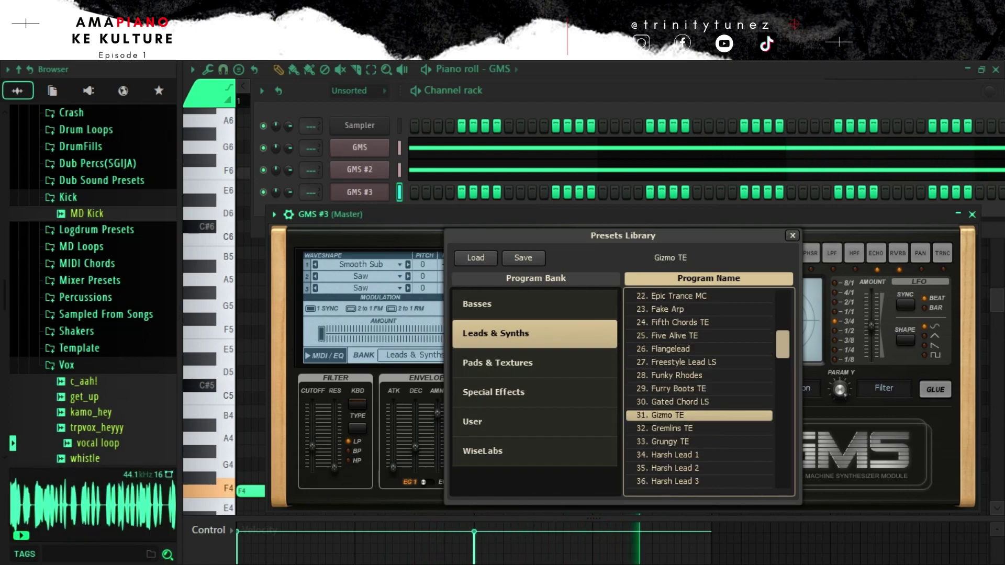
# - Compare Gremlins TE with Harsh Lead 2, keep Gremlins TE on GMS #3 and close the synth
pyautogui.click(699, 428)
pyautogui.scroll(-4, 698, 428)
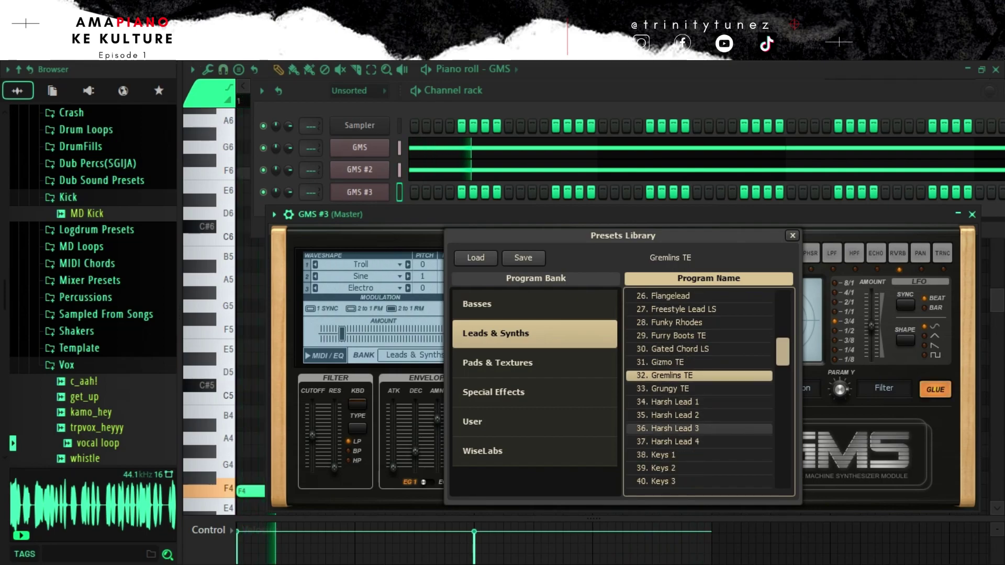
pyautogui.click(699, 416)
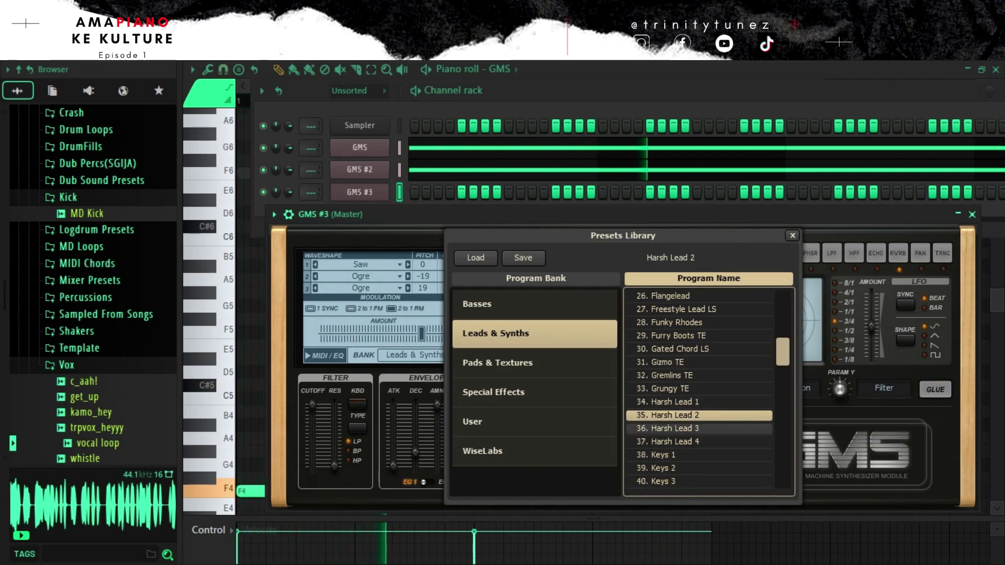
pyautogui.click(699, 376)
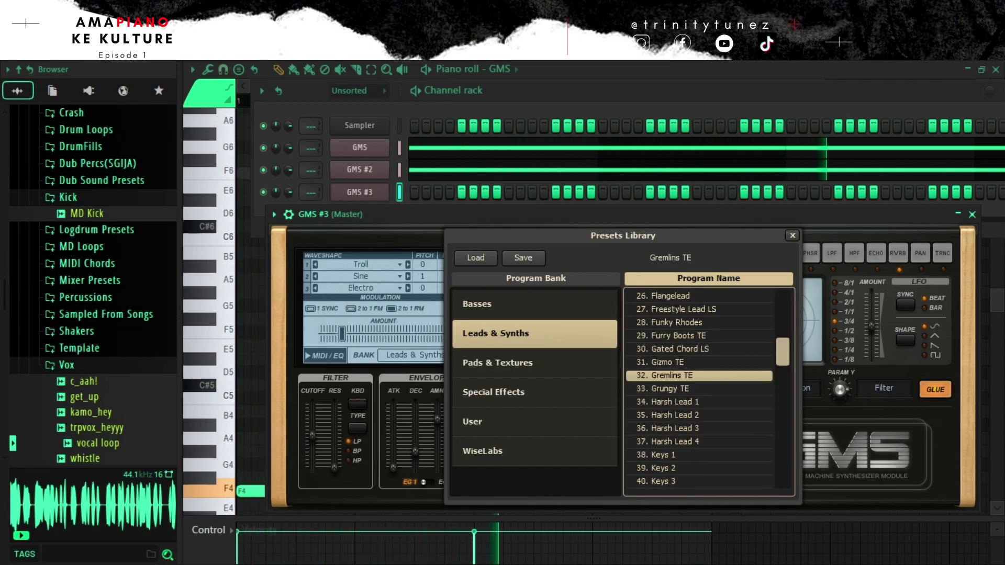
pyautogui.click(793, 236)
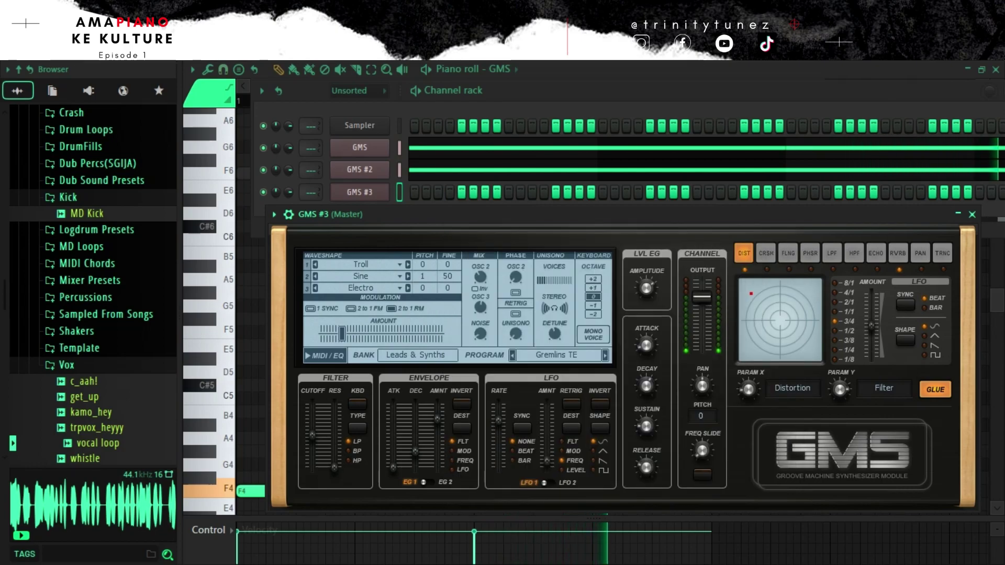
pyautogui.click(972, 214)
# - Draw an F5 note at bar 1 in the GMS #3 piano roll, shorten it to one step and check it by playback
pyautogui.press('F7')
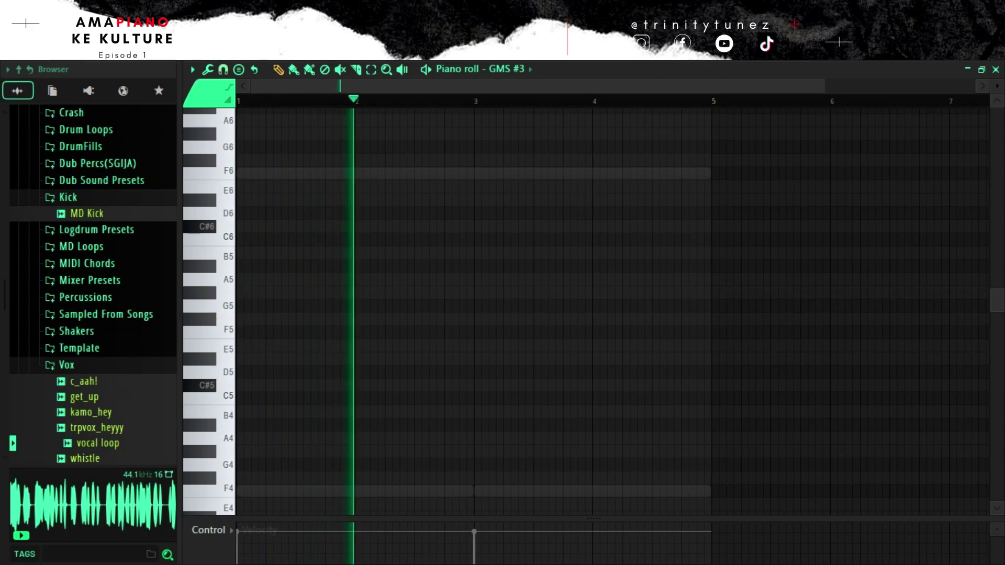
pyautogui.click(244, 332)
pyautogui.moveTo(244, 332)
pyautogui.mouseDown()
pyautogui.moveTo(280, 332)
pyautogui.moveTo(243, 332)
pyautogui.mouseUp()
pyautogui.press('space')
pyautogui.press('space')
pyautogui.press('space')
pyautogui.press('space')
pyautogui.moveTo(465, 333); pyautogui.dragTo(242, 333)
pyautogui.press('space')
pyautogui.press('space')
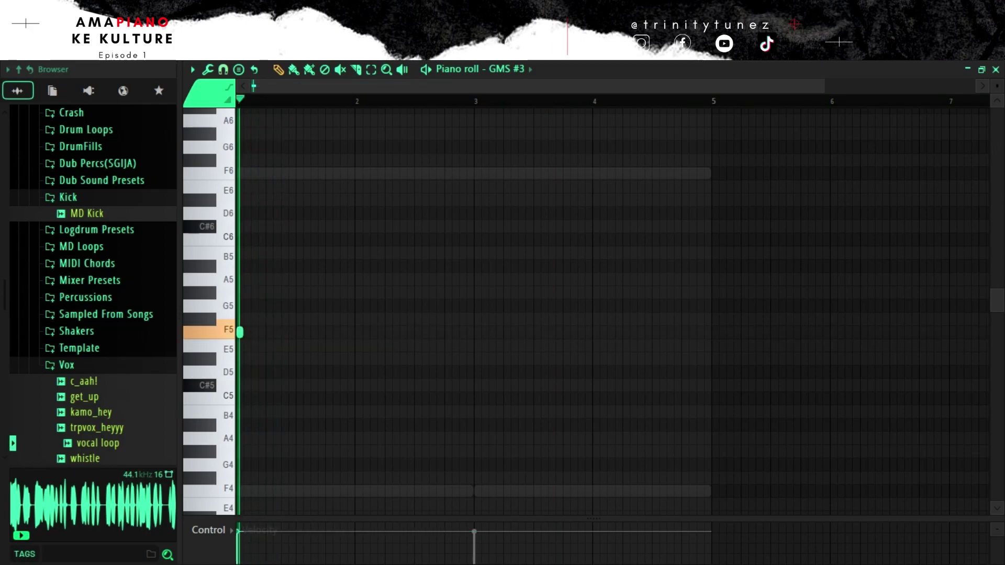
# - Add one-step G5 and G#5 notes on the seventh and eighth steps of bar 1, checking the timing by playback
pyautogui.click(269, 306)
pyautogui.press('space')
pyautogui.press('space')
pyautogui.moveTo(269, 305); pyautogui.dragTo(285, 306)
pyautogui.press('space')
pyautogui.press('space')
pyautogui.click(292, 292)
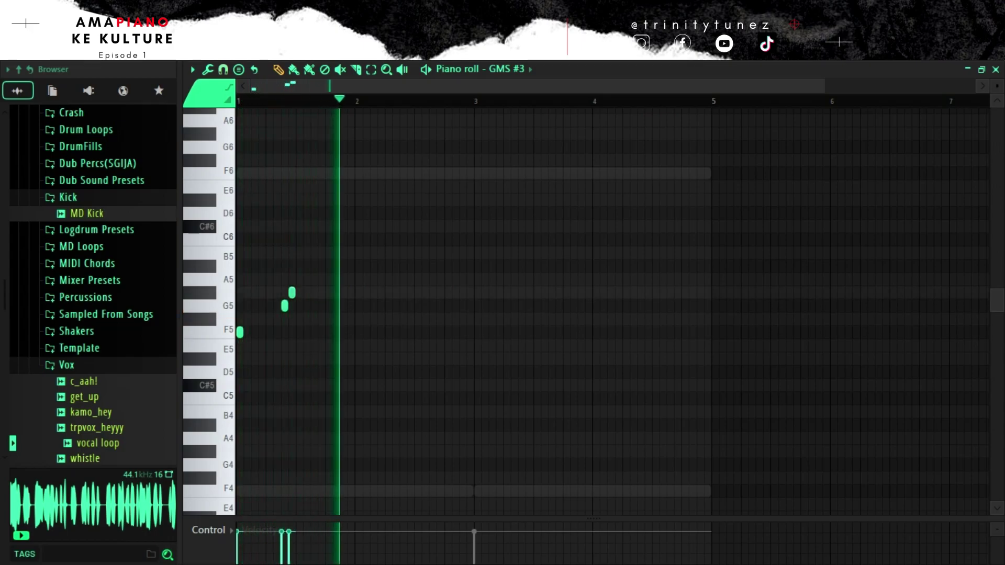
# - Duplicate the F5, G5 and G#5 motif at half-bar intervals so that it fills bars 1 and 2
pyautogui.click(314, 280)
pyautogui.rightClick(314, 279)
pyautogui.moveTo(318, 272); pyautogui.dragTo(237, 352)
pyautogui.moveTo(318, 313); pyautogui.dragTo(376, 312)
pyautogui.click(423, 279)
pyautogui.moveTo(425, 272); pyautogui.dragTo(236, 365)
pyautogui.moveTo(375, 312); pyautogui.dragTo(497, 313)
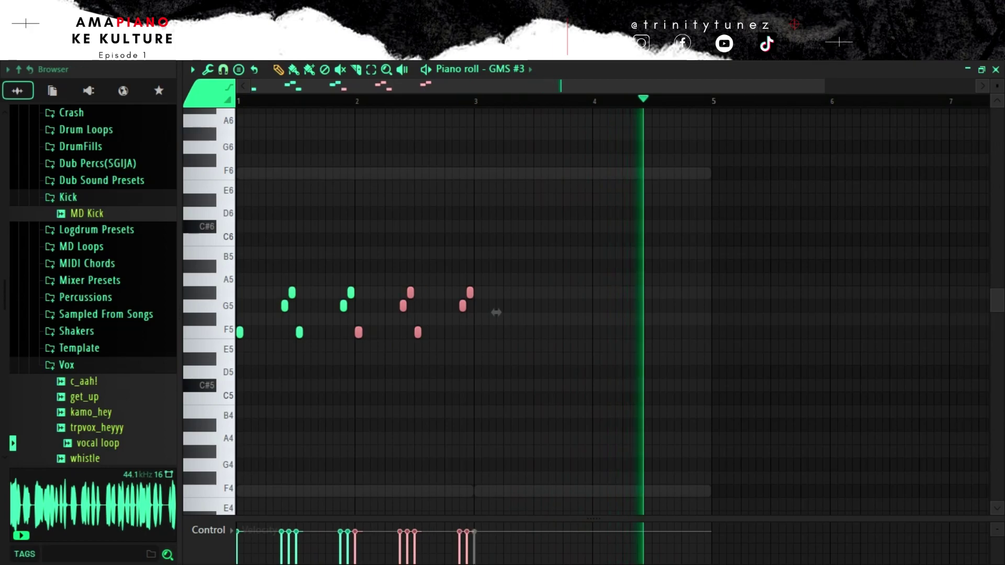
# - Duplicate all the GMS #3 notes into bars 3 and 4 and close the piano roll
pyautogui.hotkey('ctrl', 'a')
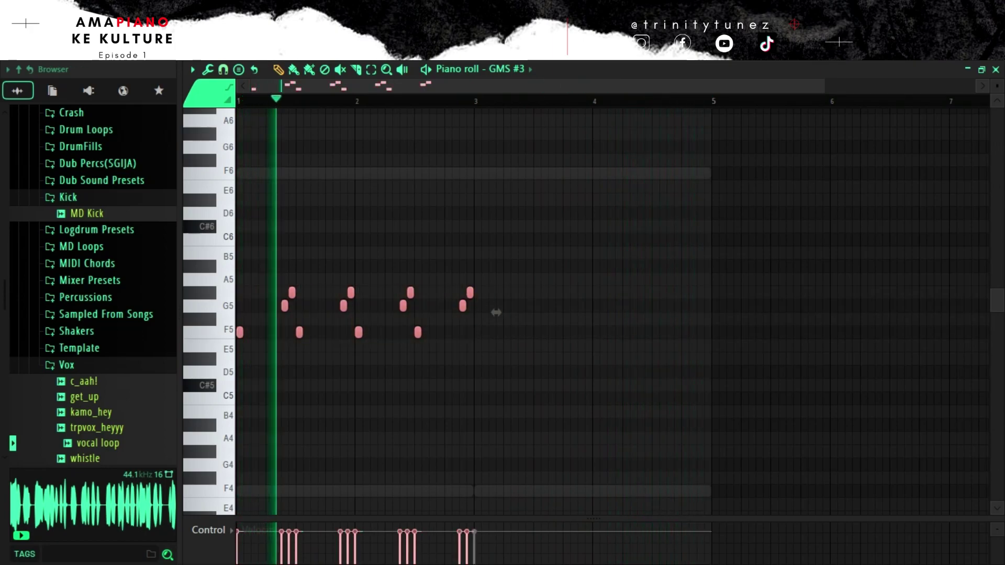
pyautogui.moveTo(496, 312); pyautogui.dragTo(740, 312)
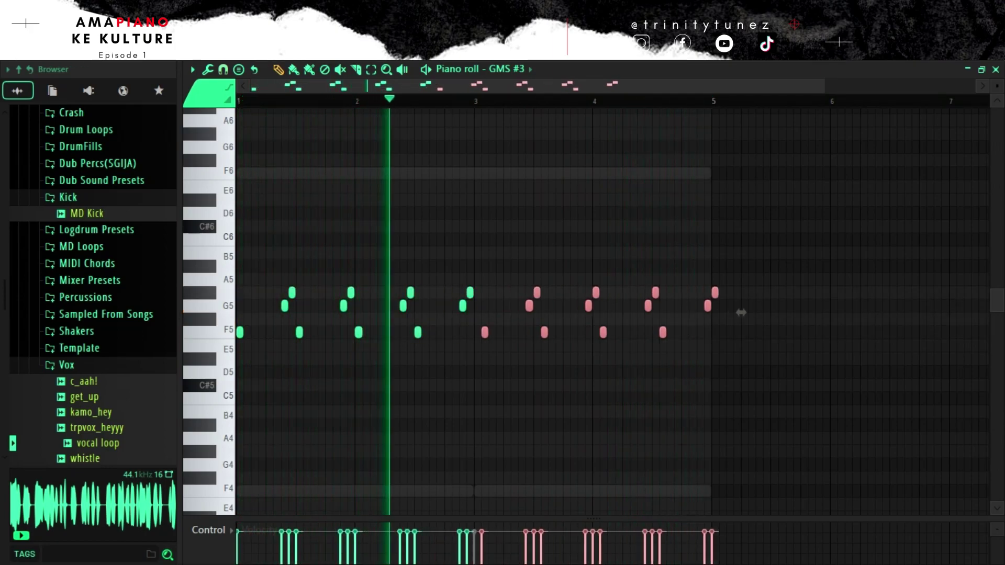
pyautogui.press('F7')
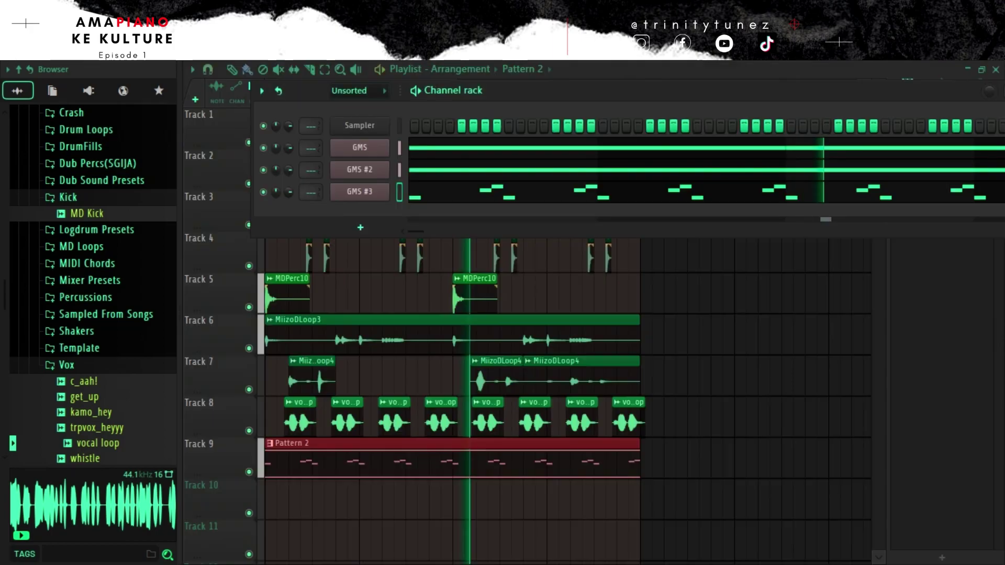
# - Mute the vocal loops on Track 8 in the playlist and add a fourth GMS channel
pyautogui.press('F6')
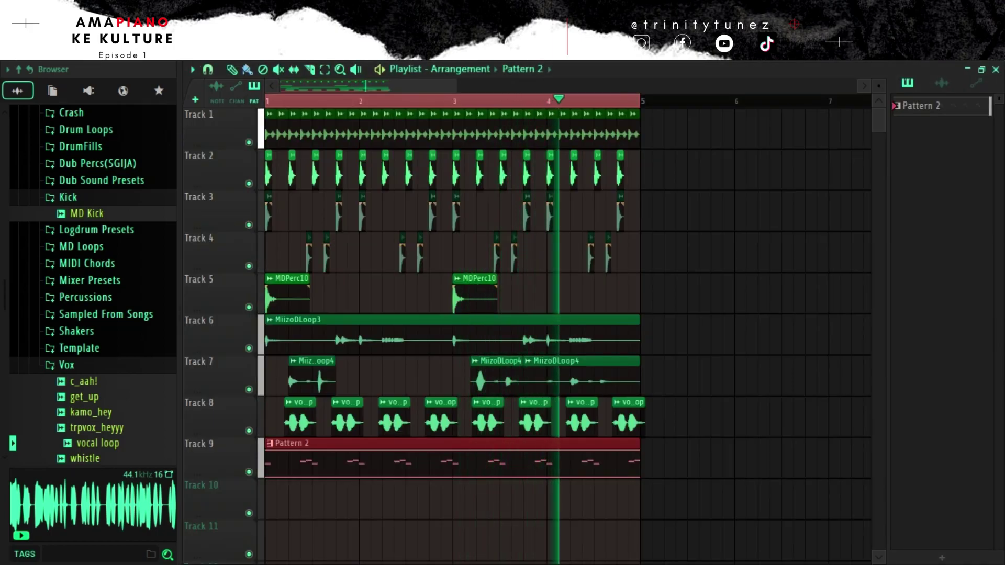
pyautogui.click(249, 431)
pyautogui.press('F6')
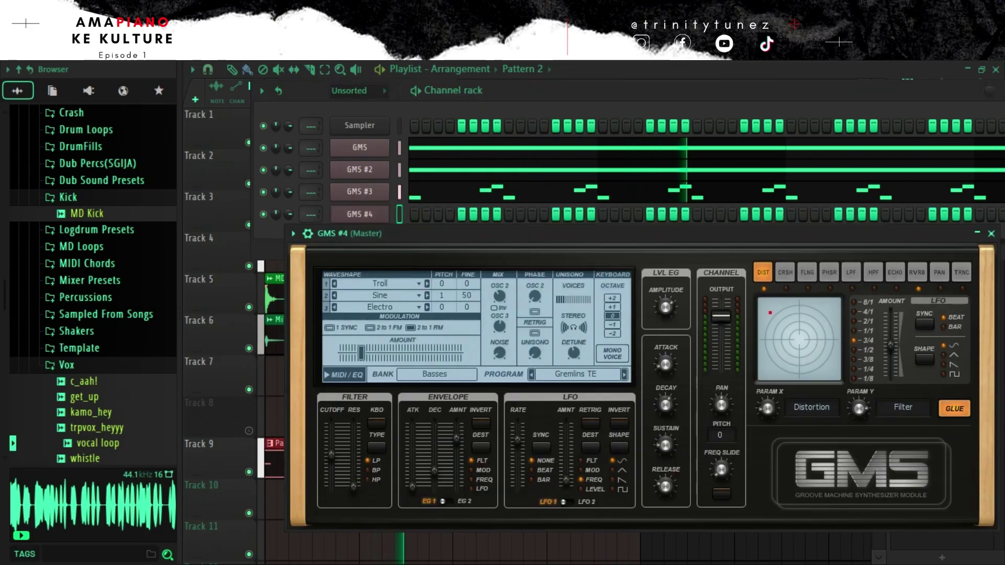
# - Try Drivepass from the Leads & Synths bank on GMS #4, load Epic Trance MC instead and close the synth
pyautogui.click(575, 374)
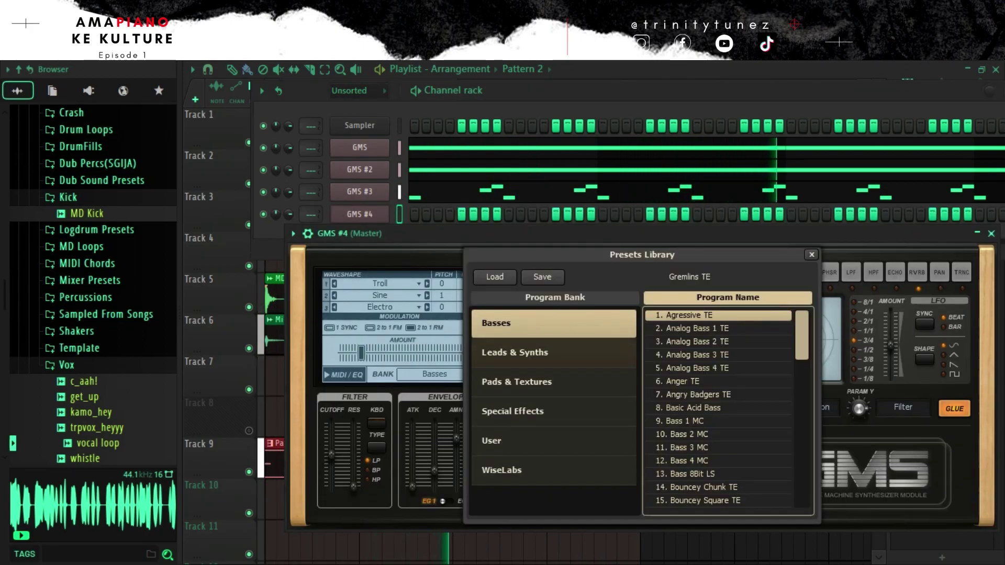
pyautogui.click(554, 352)
pyautogui.scroll(-5, 718, 408)
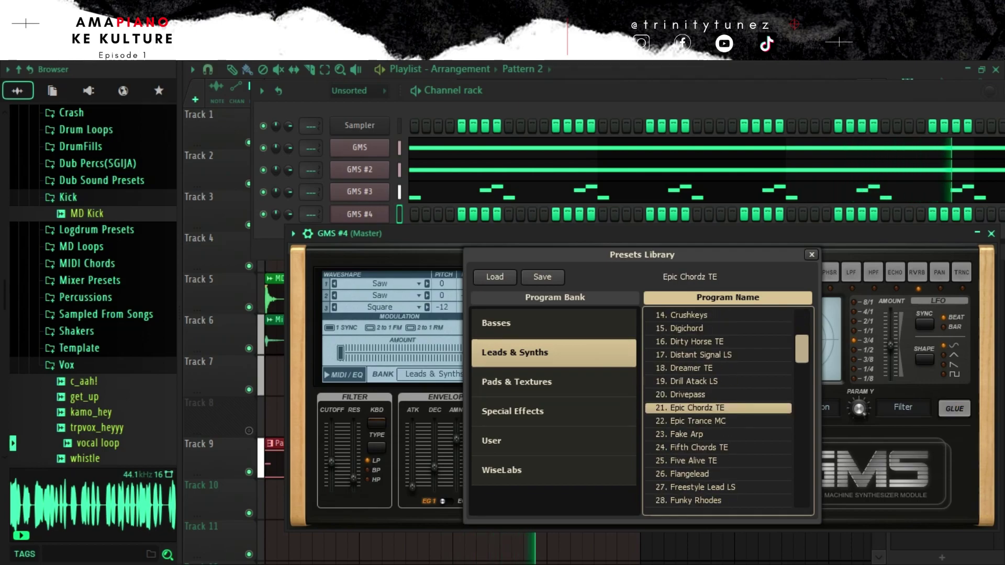
pyautogui.click(718, 395)
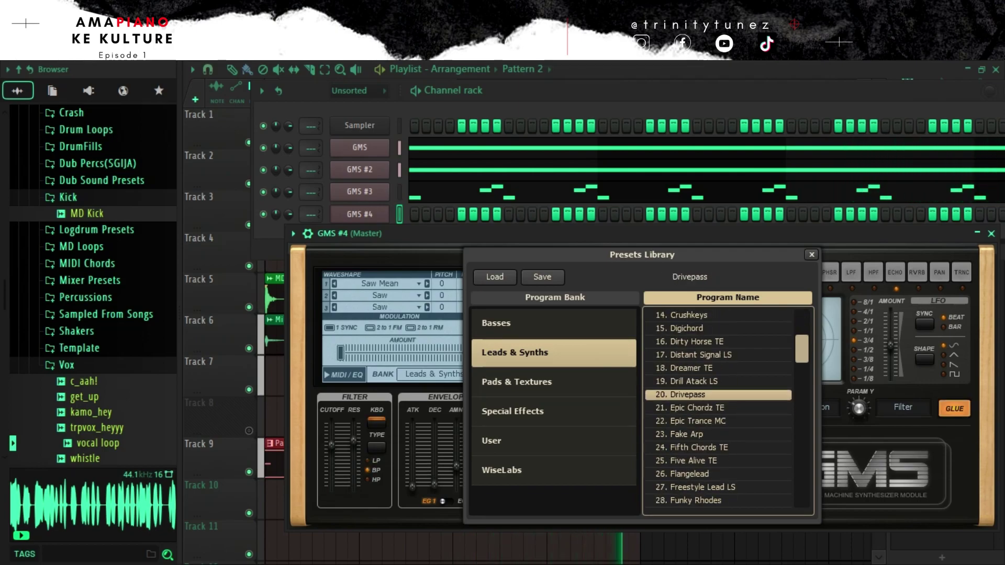
pyautogui.click(718, 421)
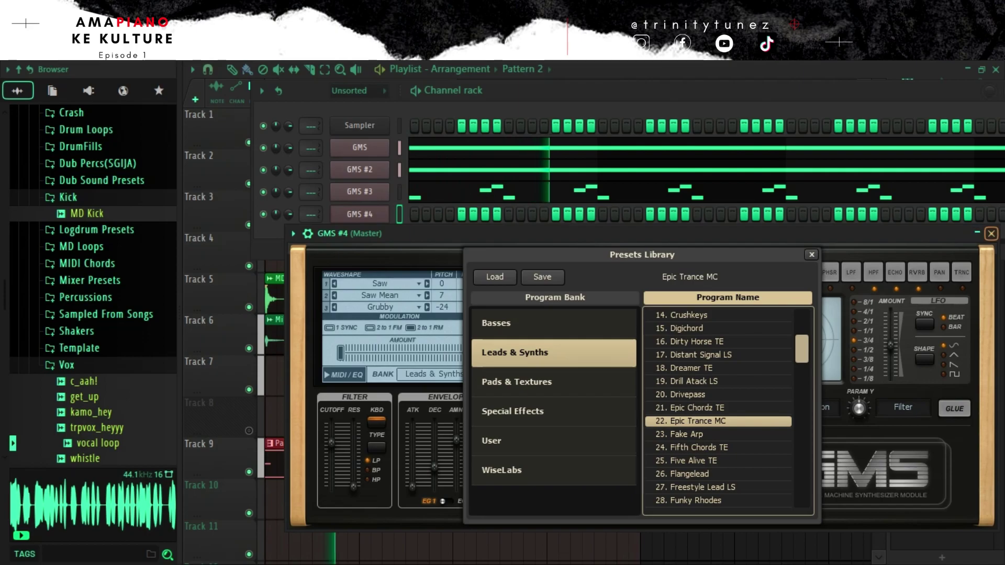
pyautogui.click(991, 233)
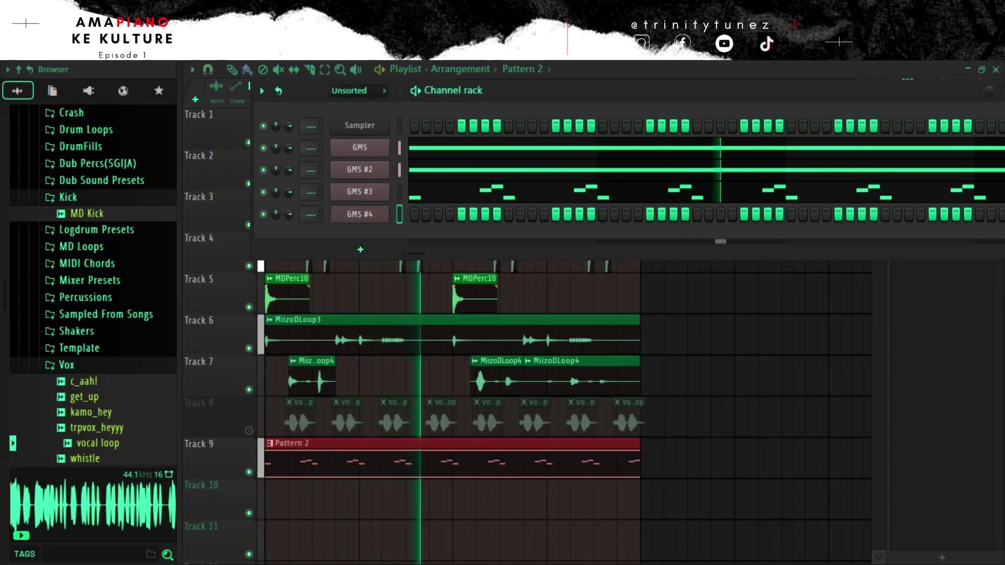
# - Draw a one-step chord of F6, G#6 and C#7 in the GMS #4 piano roll and move it to the third step of bar 1
pyautogui.press('F7')
pyautogui.scroll(2, 475, 310)
pyautogui.click(240, 253)
pyautogui.moveTo(239, 253)
pyautogui.mouseDown()
pyautogui.moveTo(284, 252)
pyautogui.moveTo(240, 252)
pyautogui.mouseUp()
pyautogui.click(240, 213)
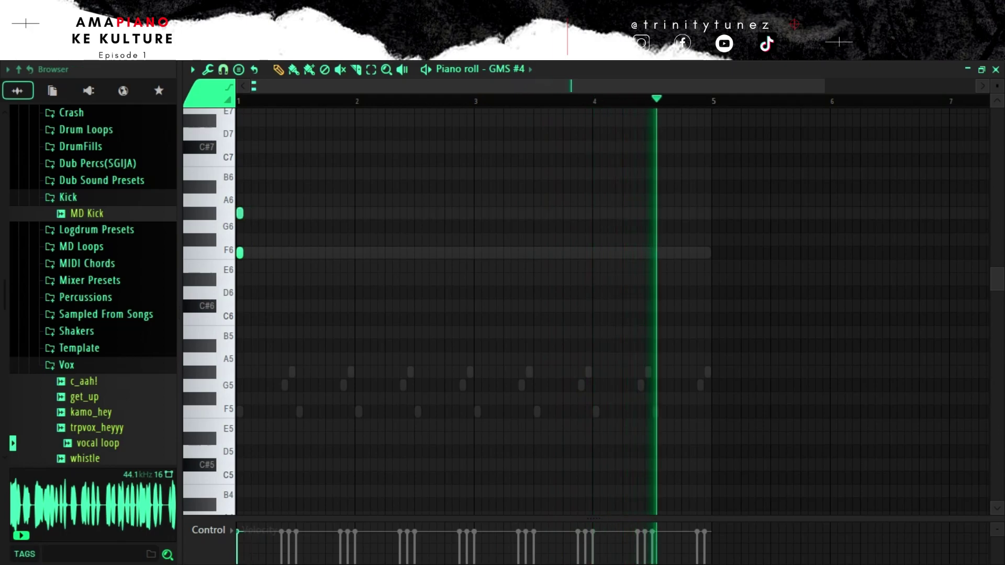
pyautogui.click(239, 147)
pyautogui.moveTo(240, 147); pyautogui.dragTo(247, 265)
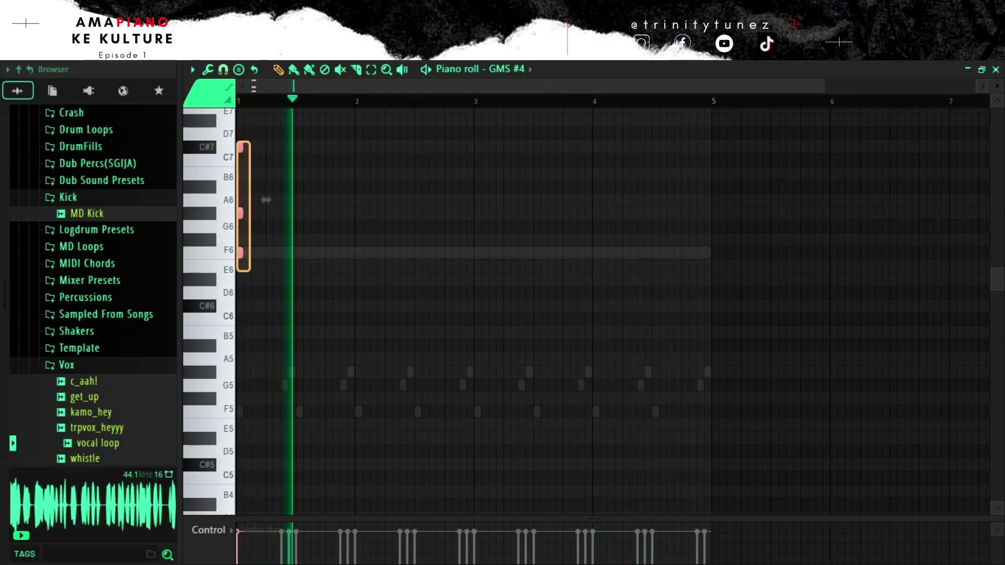
pyautogui.moveTo(266, 200); pyautogui.dragTo(303, 200)
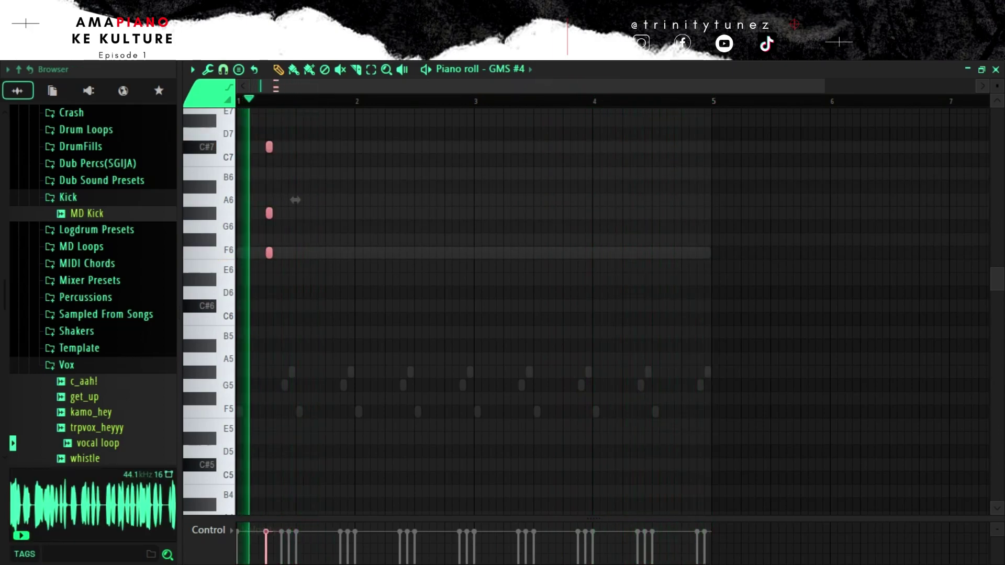
# - Try B6 as the chord's top note in place of C#7, and replace it with C7
pyautogui.click(255, 173)
pyautogui.rightClick(255, 148)
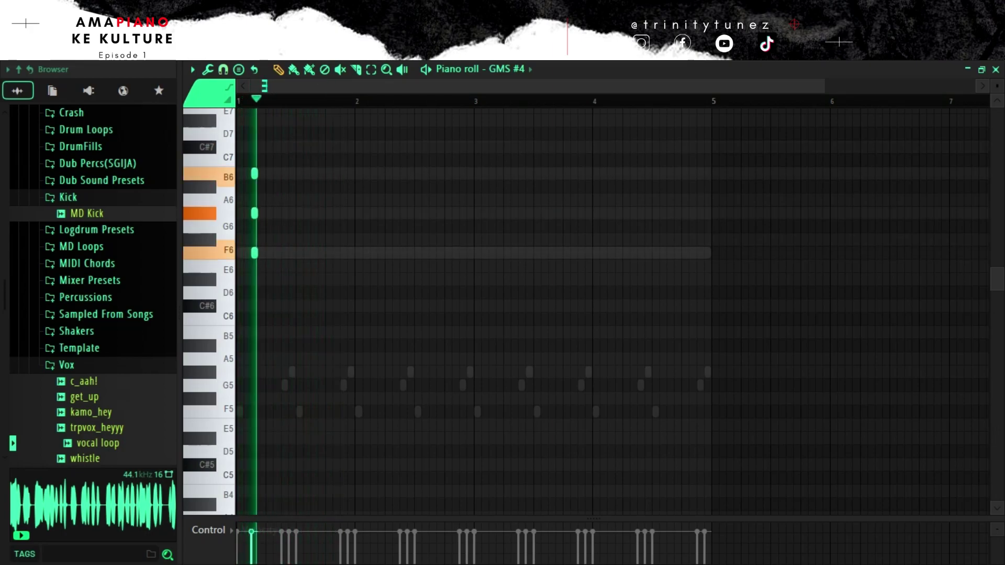
pyautogui.click(254, 161)
pyautogui.rightClick(254, 173)
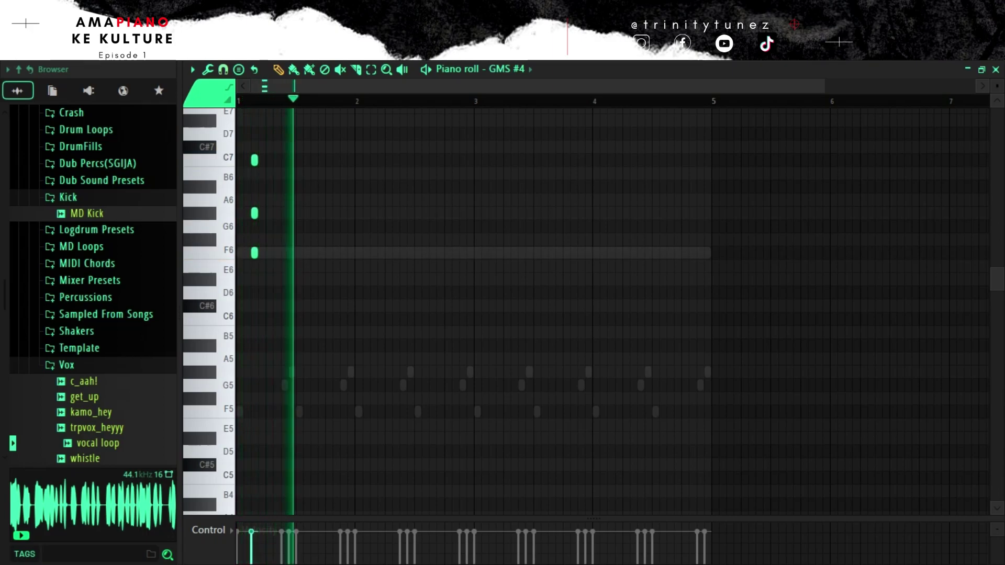
# - Try the three-note chord one octave lower and return it to its original octave
pyautogui.hotkey('ctrl', 'Down')
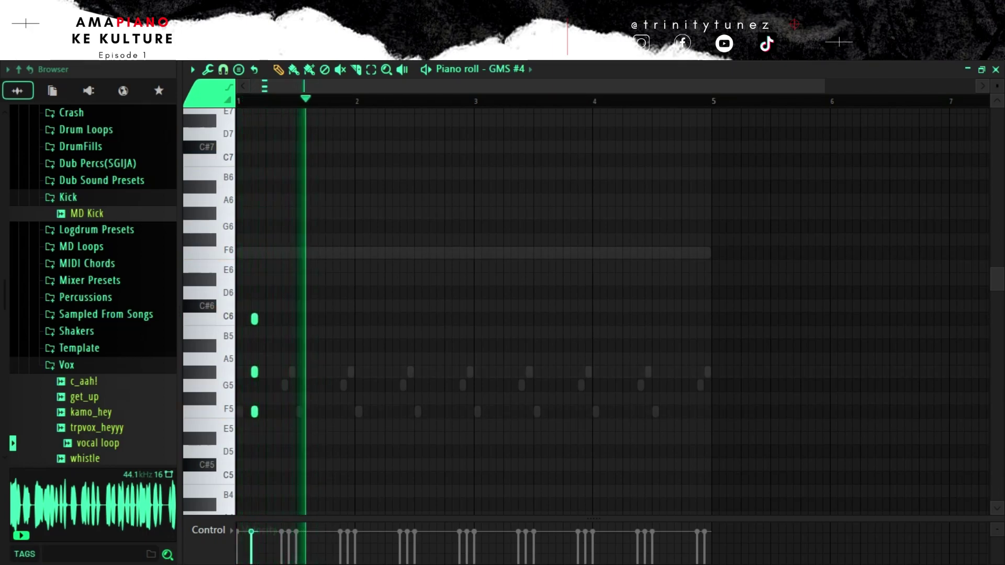
pyautogui.scroll(4, 254, 320)
pyautogui.hotkey('ctrl', 'Up')
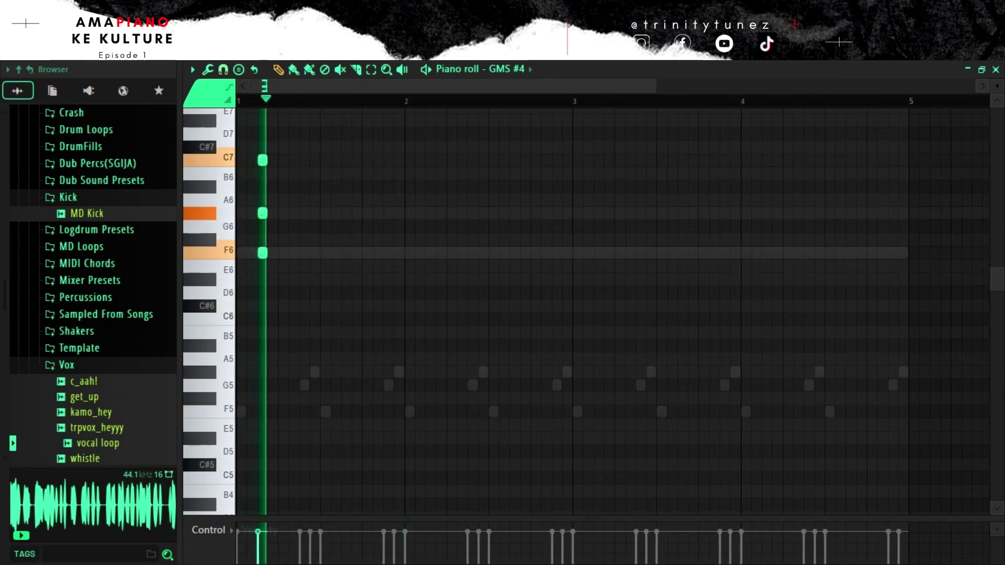
# - Add one-beat F6 notes on beats 2 and 4 of bar 2, and duplicate the two-bar phrase into bars 3 and 4
pyautogui.click(451, 252)
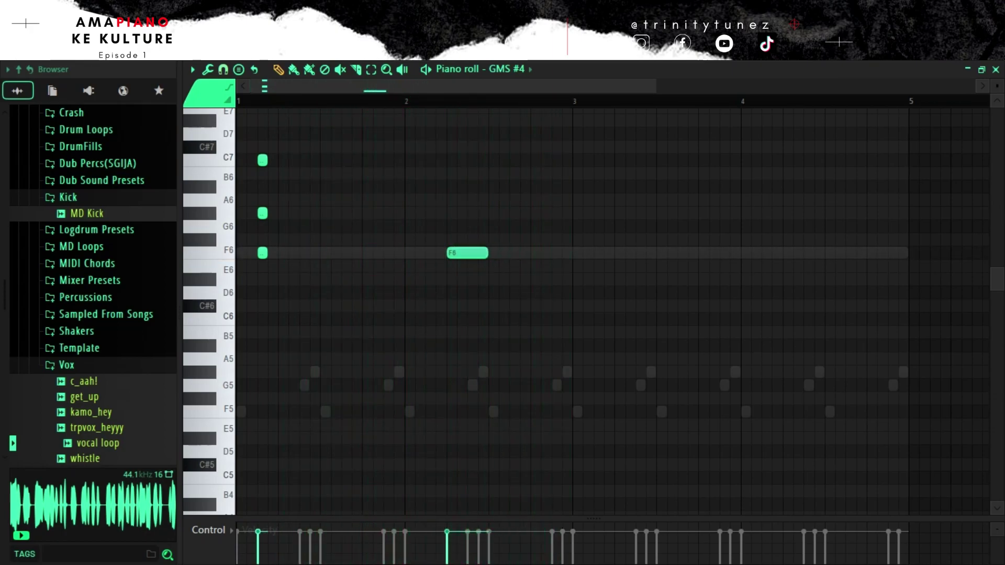
pyautogui.click(535, 253)
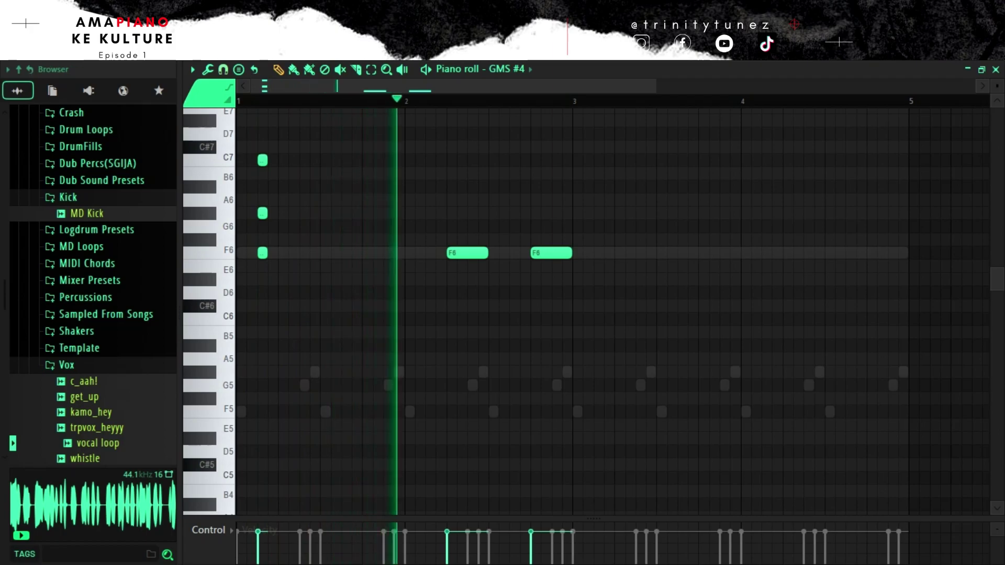
pyautogui.scroll(2, 576, 308)
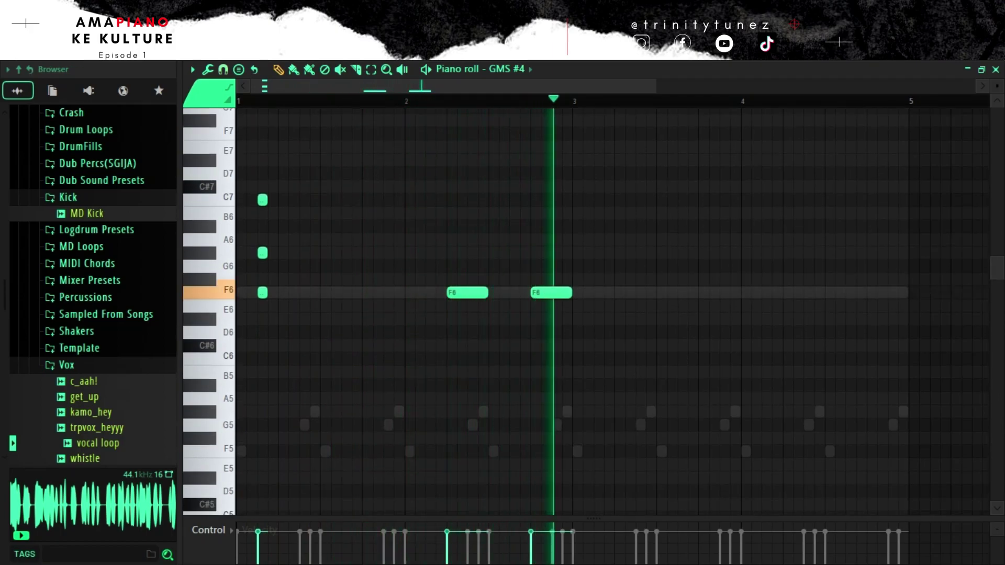
pyautogui.hotkey('ctrl', 'a')
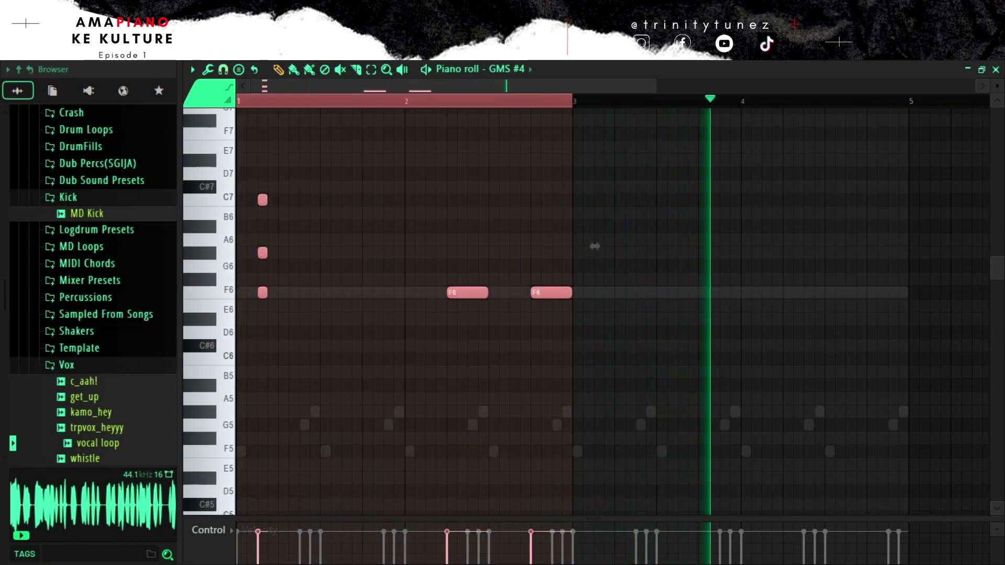
pyautogui.hotkey('ctrl', 'b')
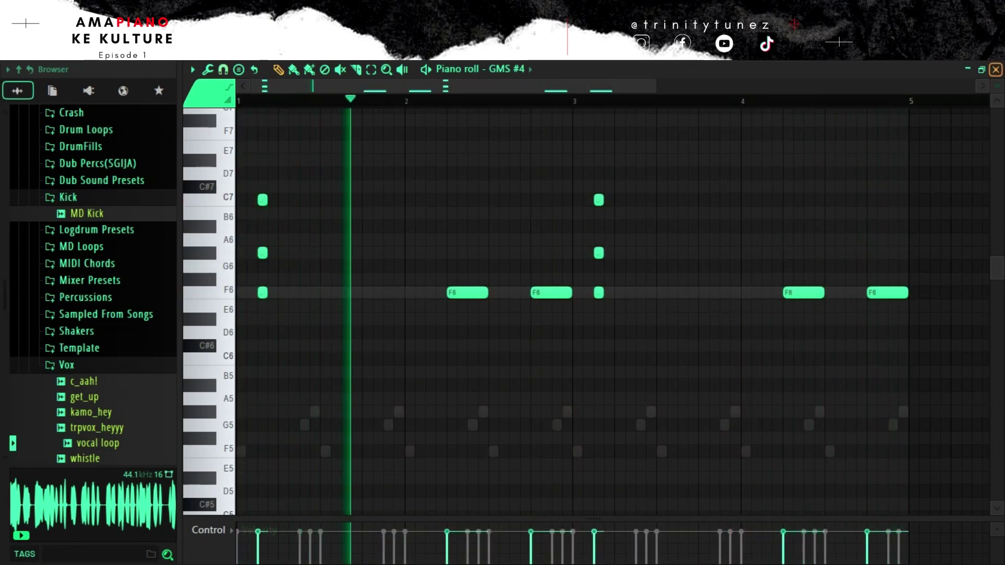
# - Load the Grungy TE preset from the Leads & Synths bank into GMS #5
pyautogui.press('F5')
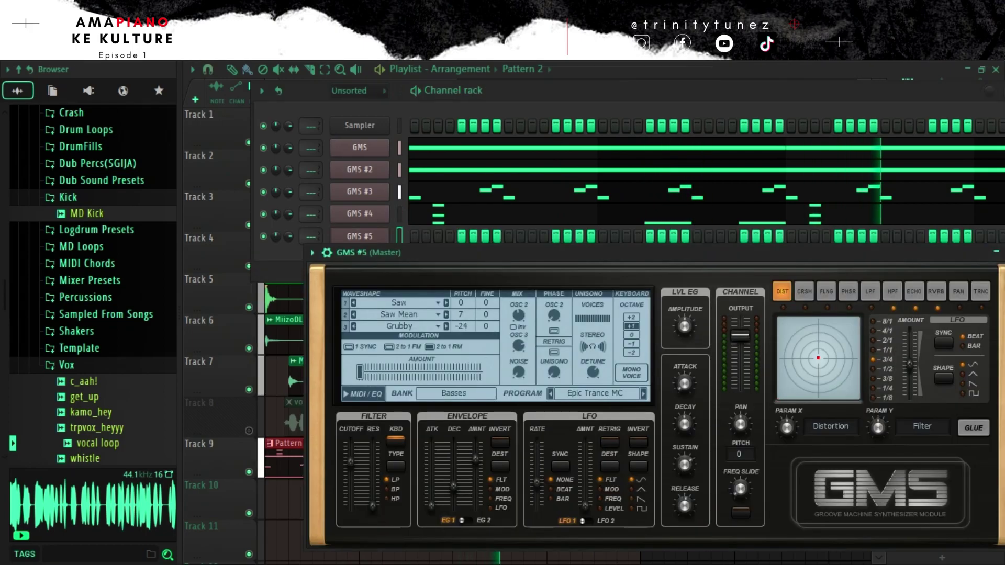
pyautogui.click(595, 393)
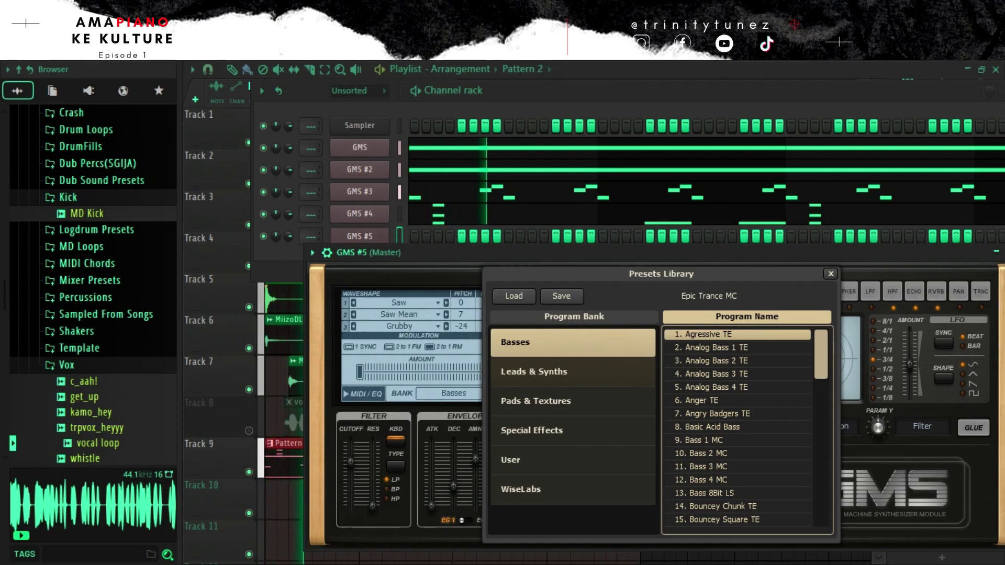
pyautogui.click(573, 372)
pyautogui.scroll(-8, 738, 413)
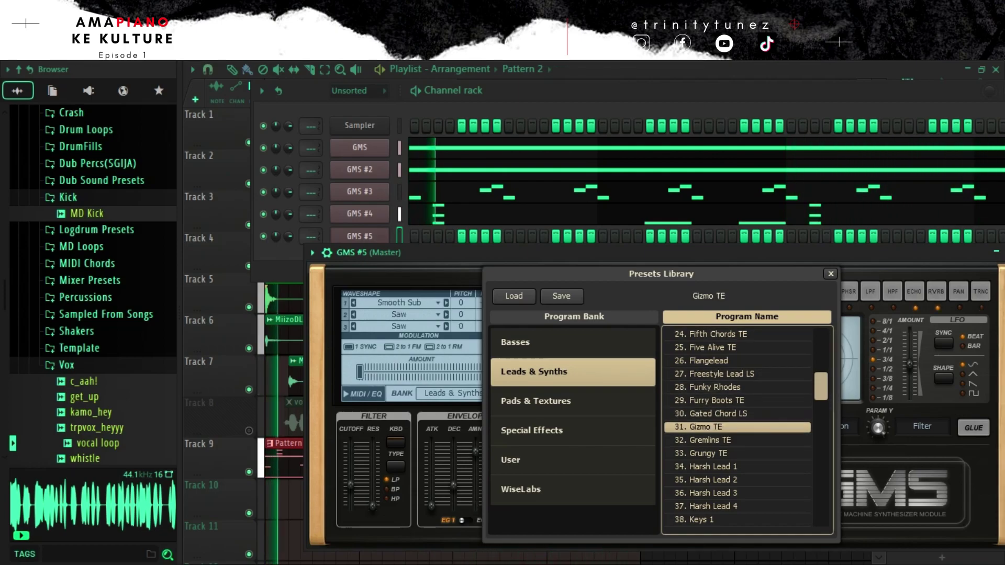
pyautogui.click(737, 454)
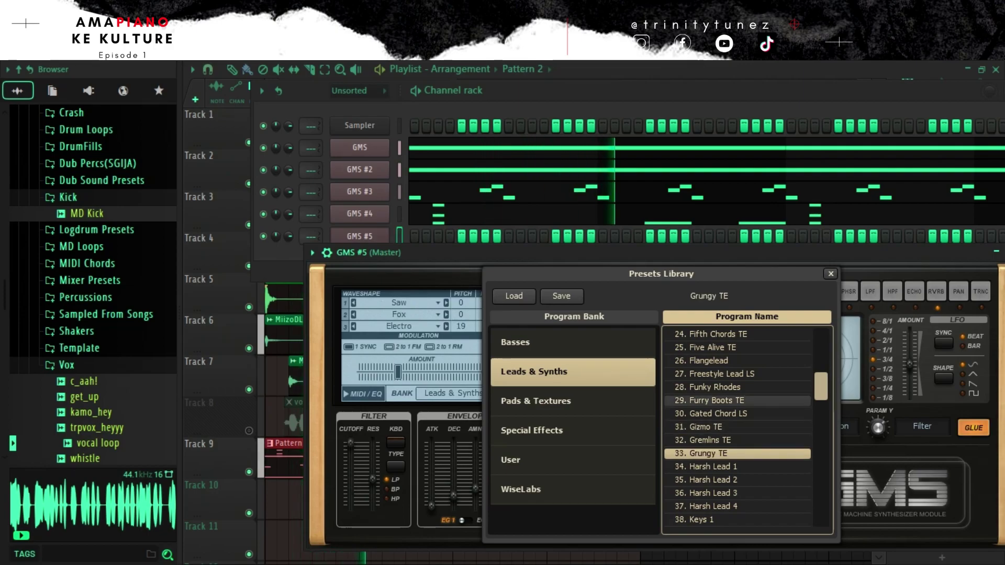
pyautogui.click(830, 274)
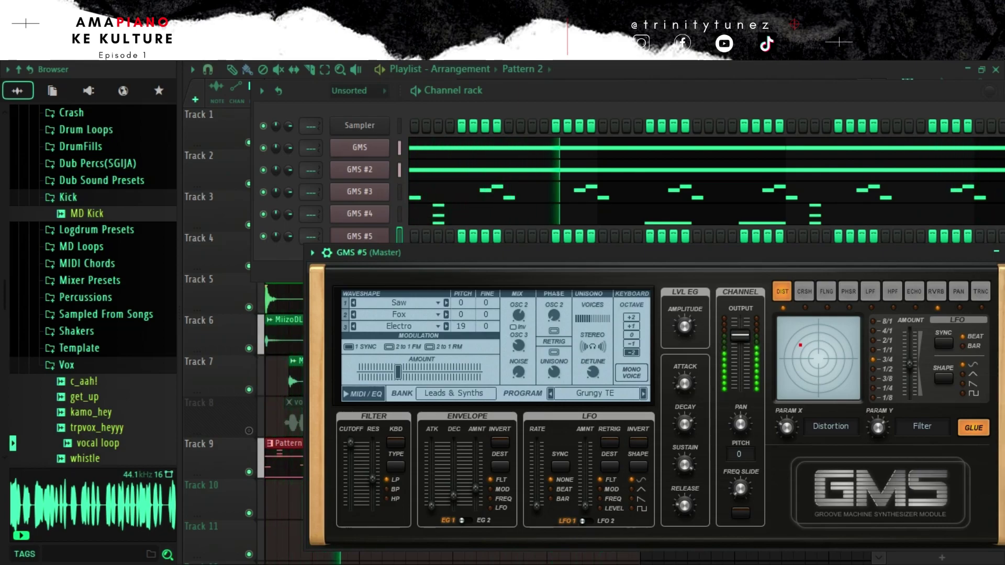
# - Record repeated pairs of short C7 notes into the GMS #5 piano roll across the four bars
pyautogui.click(360, 236)
pyautogui.press('F7')
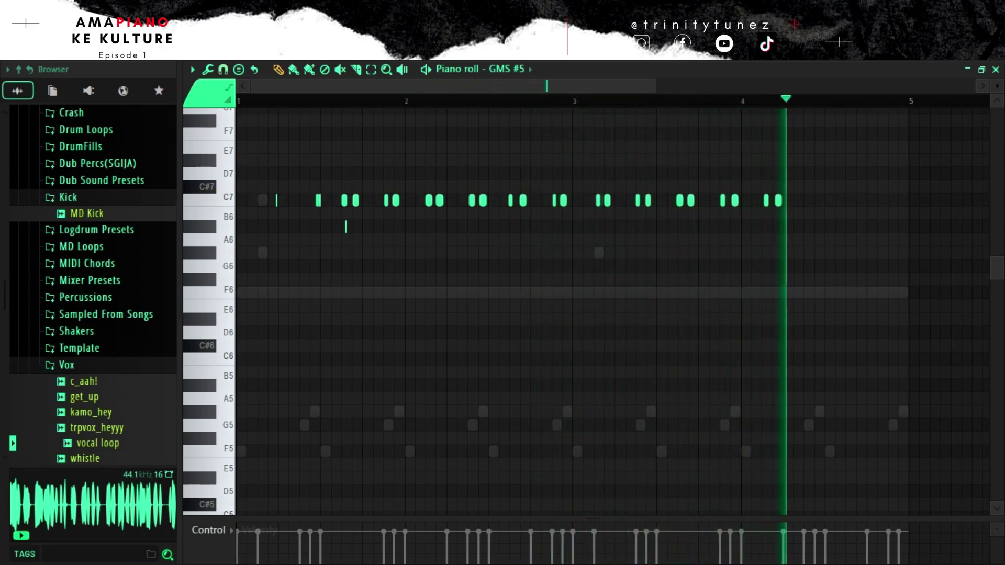
pyautogui.press('space')
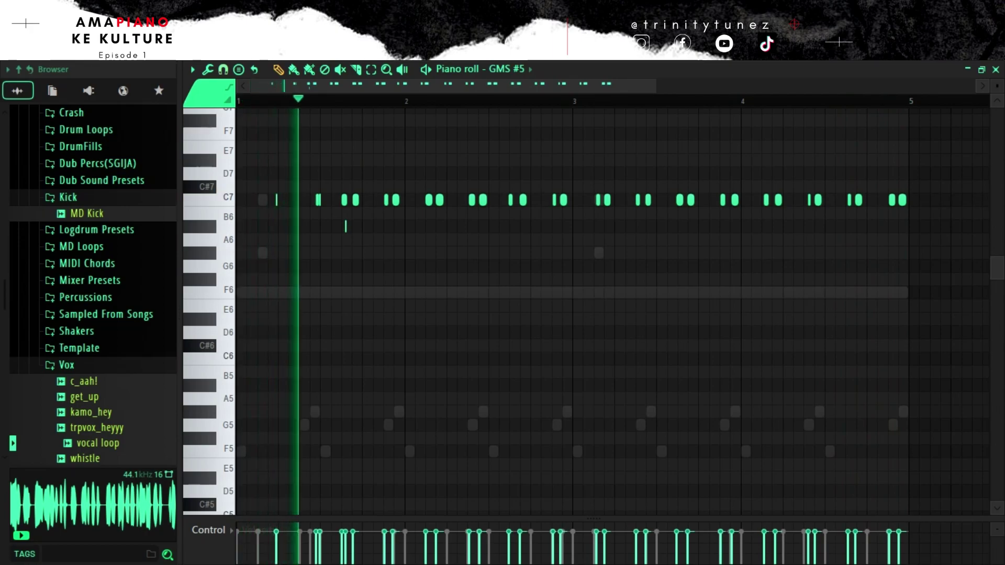
# - Replace the stray notes in bar 1 with copied C7 pairs on the offbeats of beats 1 and 2, and delete all following notes
pyautogui.moveTo(363, 200); pyautogui.dragTo(335, 200)
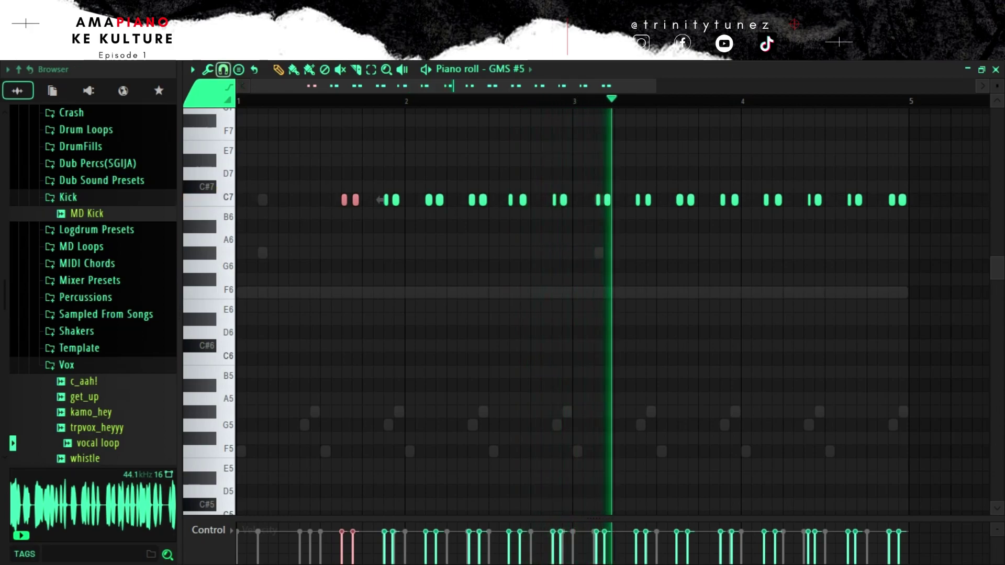
pyautogui.moveTo(344, 200)
pyautogui.mouseDown()
pyautogui.moveTo(260, 200)
pyautogui.moveTo(303, 200)
pyautogui.mouseUp()
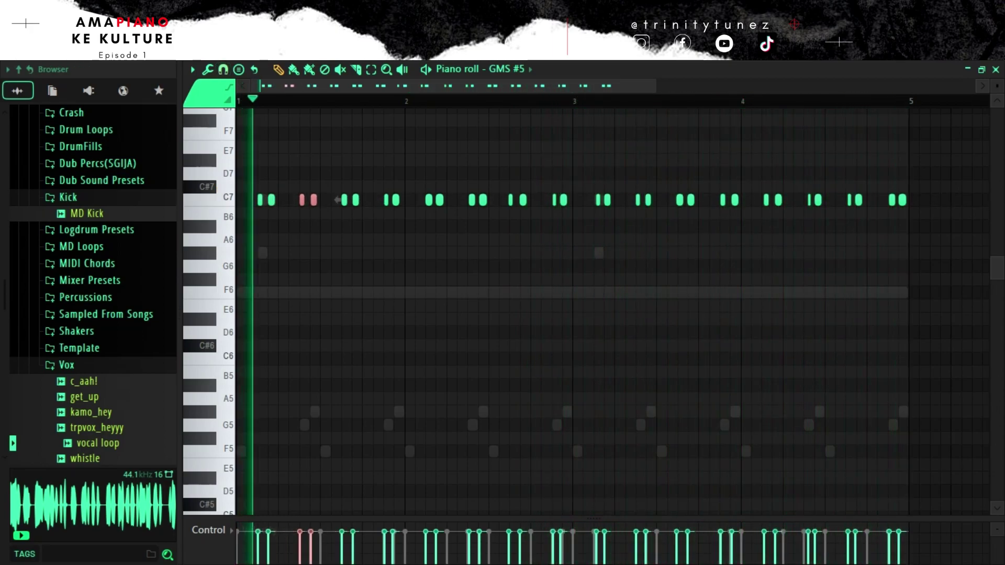
pyautogui.moveTo(942, 169); pyautogui.dragTo(343, 285)
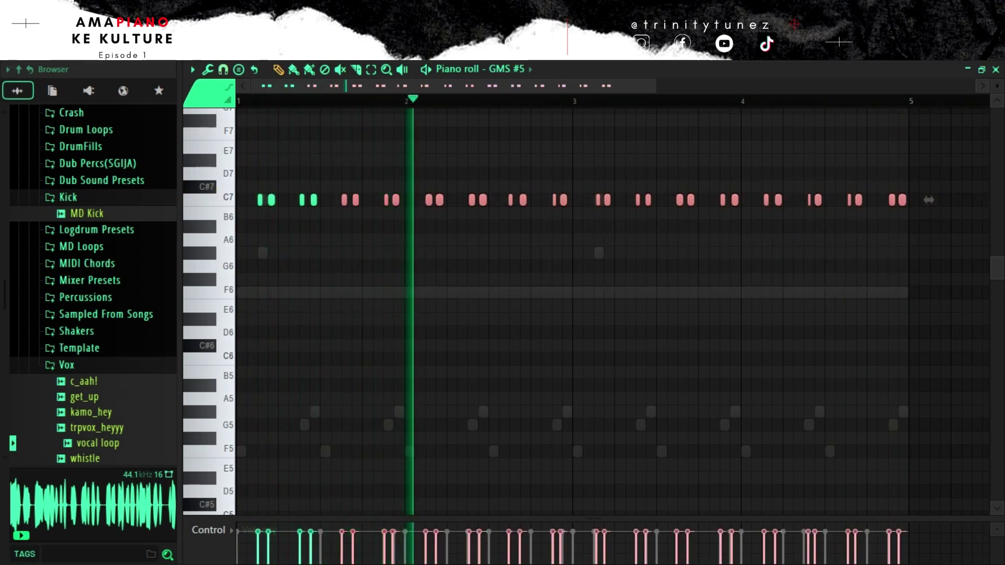
pyautogui.press('Delete')
# - Repeat the two C7 note pairs through all four bars and lower the whole part one octave to C6
pyautogui.hotkey('ctrl', 'a')
pyautogui.hotkey('ctrl', 'b')
pyautogui.hotkey('ctrl', 'b')
pyautogui.hotkey('ctrl', 'b')
pyautogui.hotkey('ctrl', 'b')
pyautogui.hotkey('ctrl', 'b')
pyautogui.hotkey('ctrl', 'b')
pyautogui.hotkey('ctrl', 'b')
pyautogui.hotkey('ctrl', 'd')
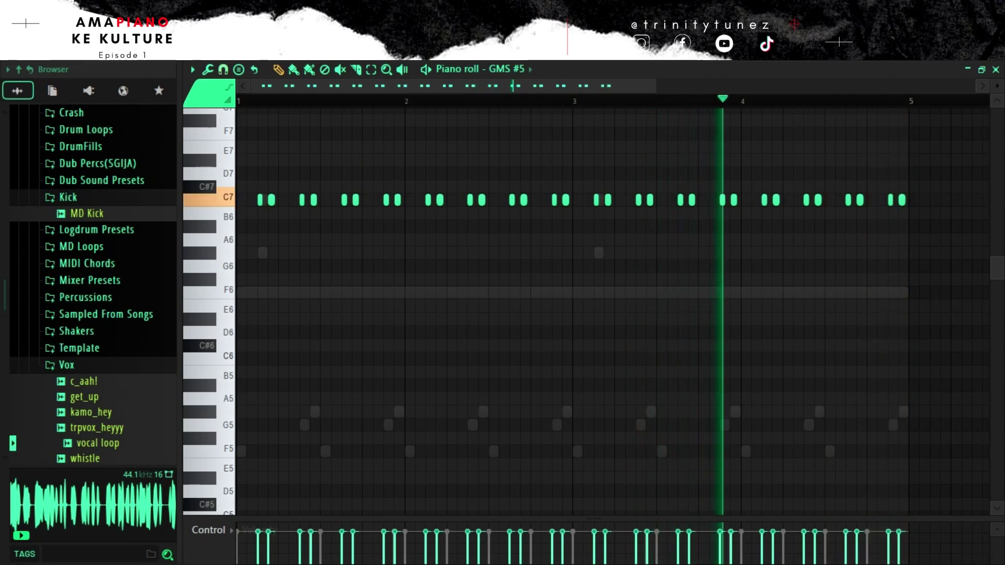
pyautogui.scroll(3, 575, 314)
pyautogui.hotkey('ctrl', 'Down')
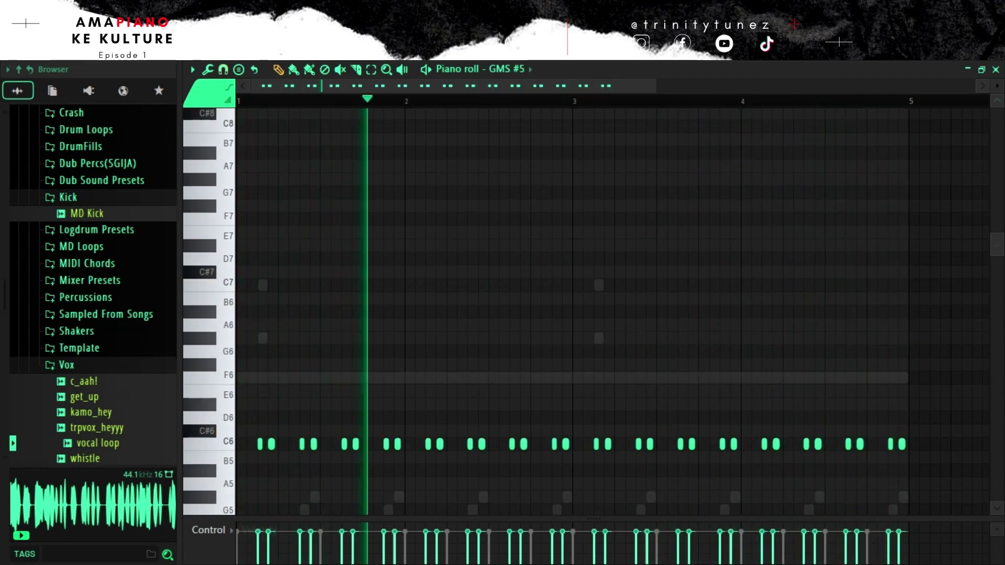
pyautogui.click(996, 69)
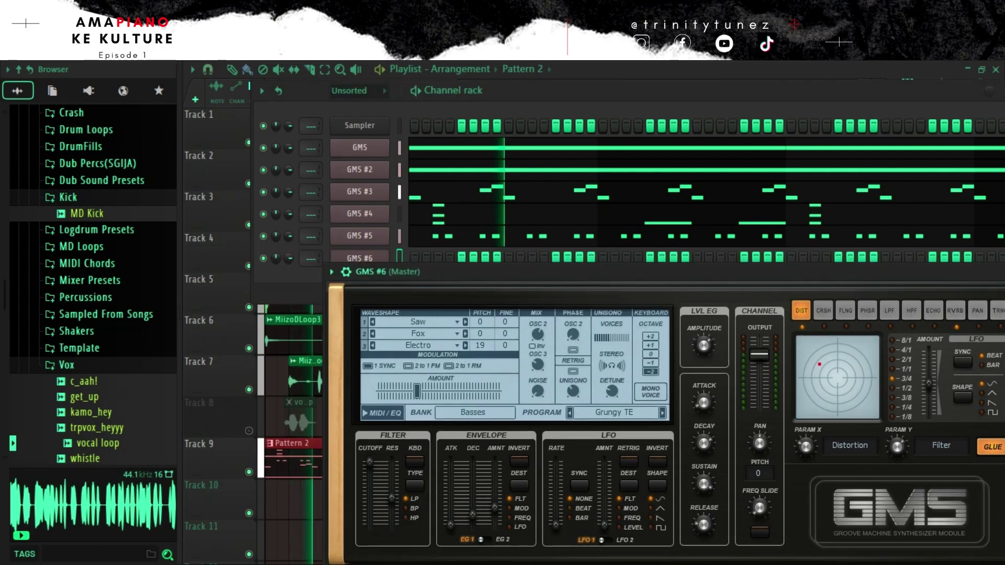
# - Audition Basses presets in GMS #6, including Analog Bass 1, 3 and 4 TE and Bass 2 and 3 MC, and settle on Bass 4 MC
pyautogui.click(615, 412)
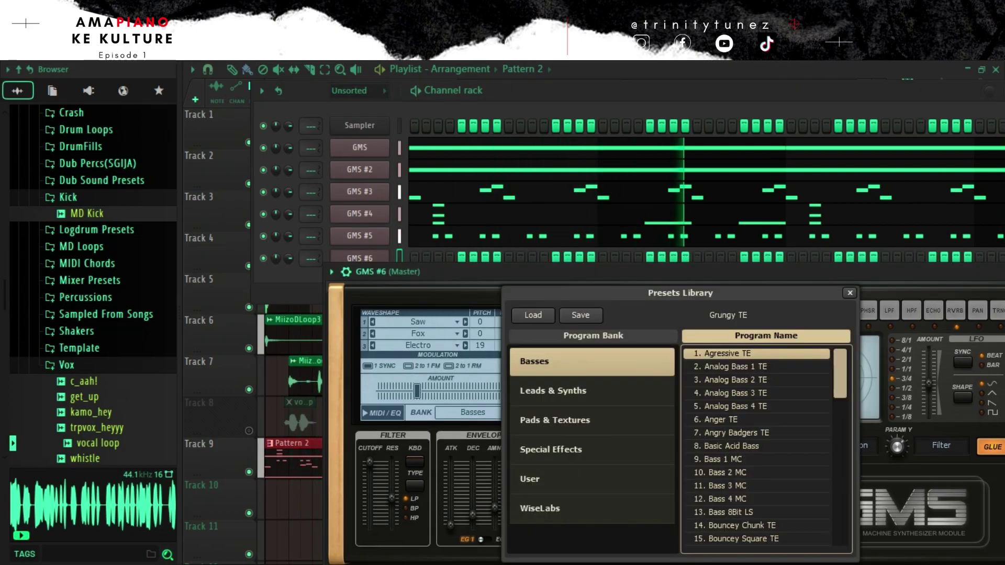
pyautogui.click(756, 407)
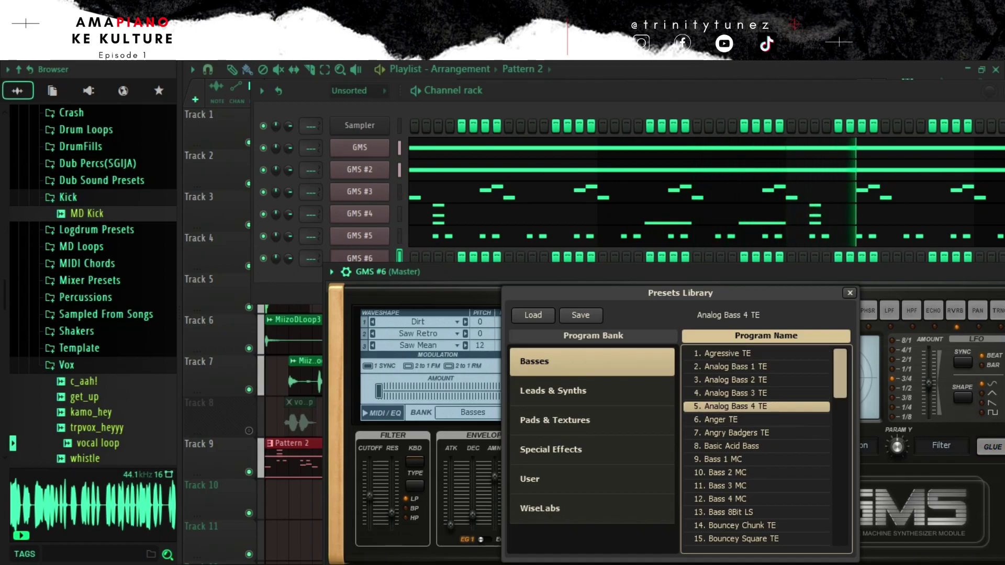
pyautogui.click(756, 394)
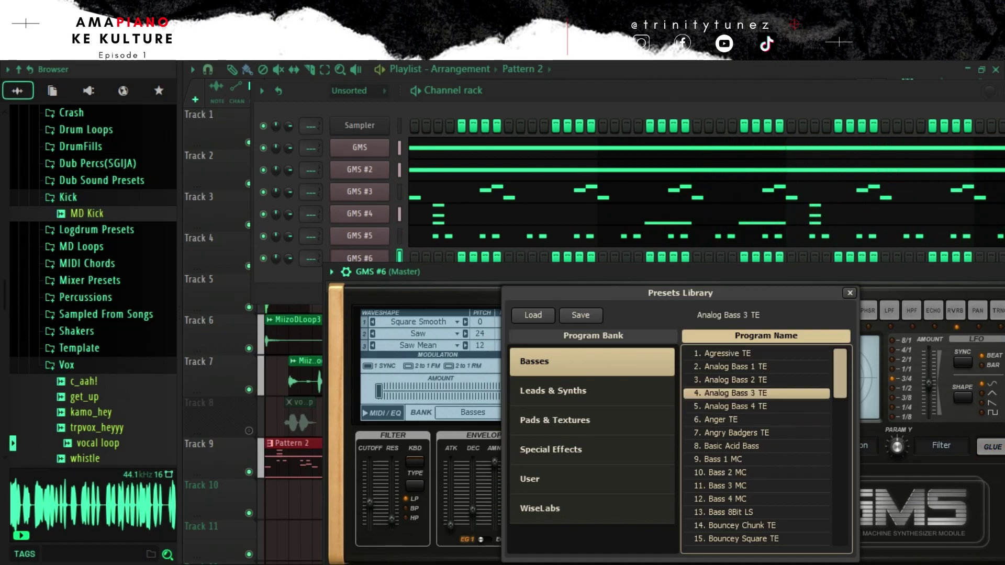
pyautogui.click(756, 407)
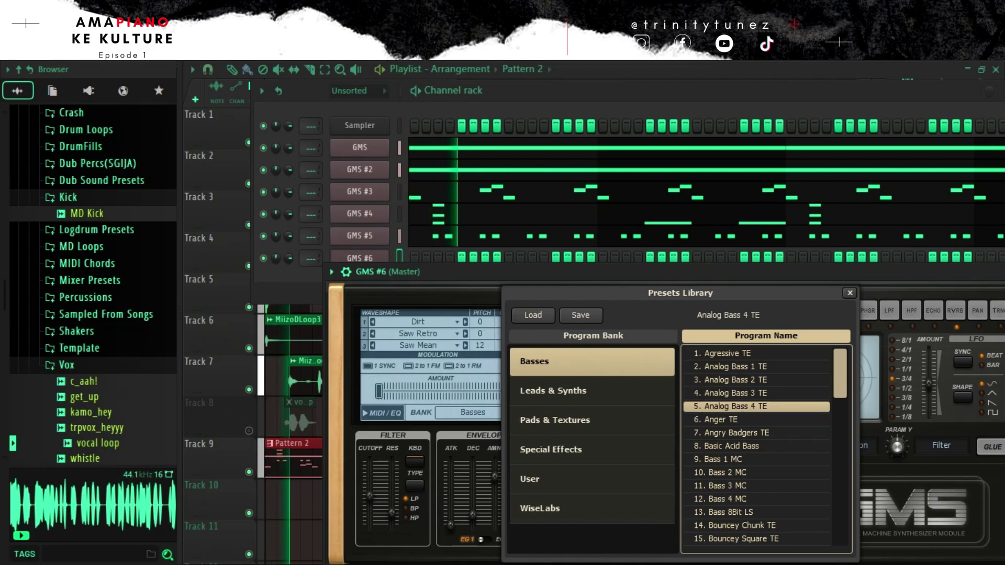
pyautogui.click(756, 367)
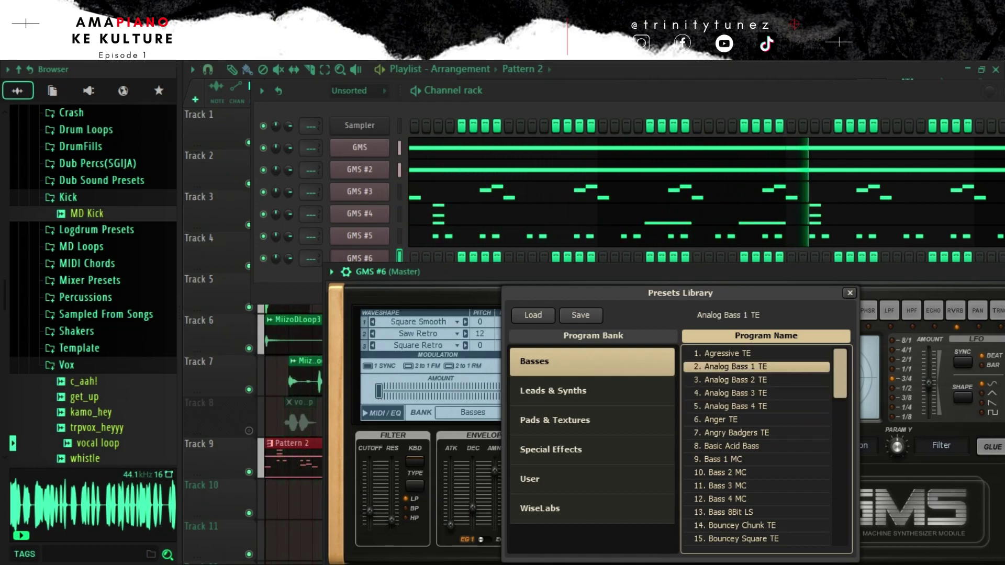
pyautogui.click(757, 473)
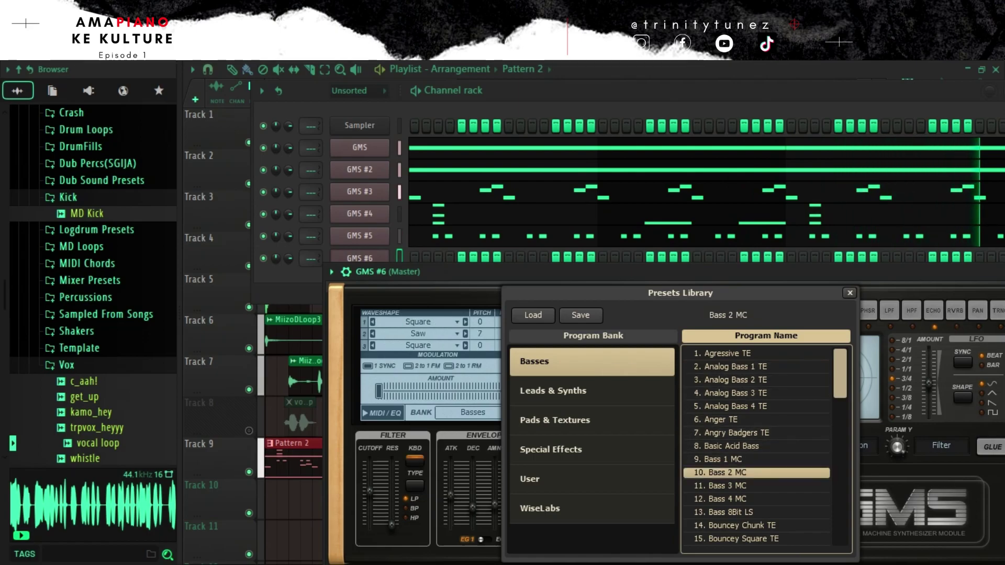
pyautogui.click(756, 486)
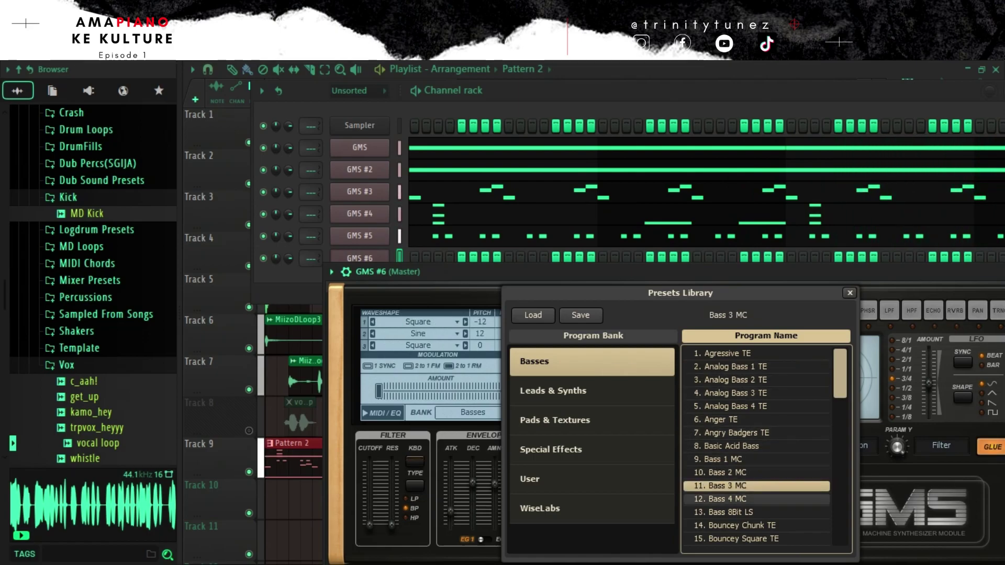
pyautogui.click(756, 499)
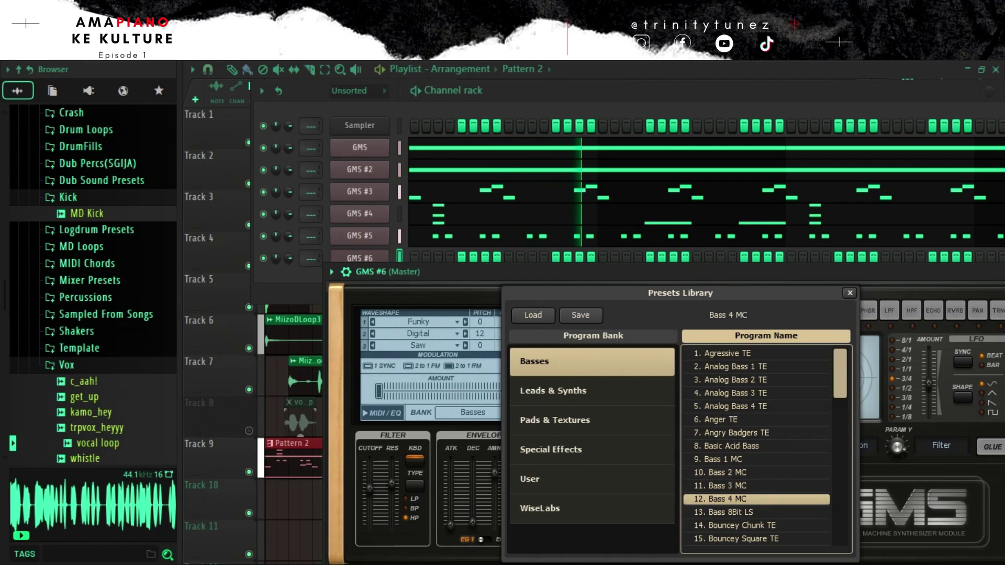
pyautogui.click(850, 293)
pyautogui.moveTo(837, 272); pyautogui.dragTo(723, 315)
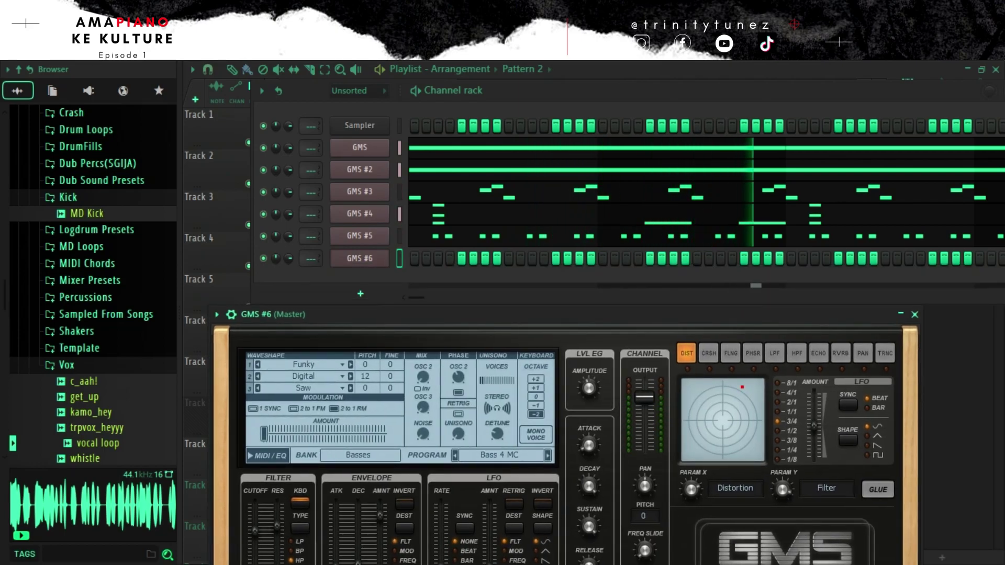
pyautogui.press('Escape')
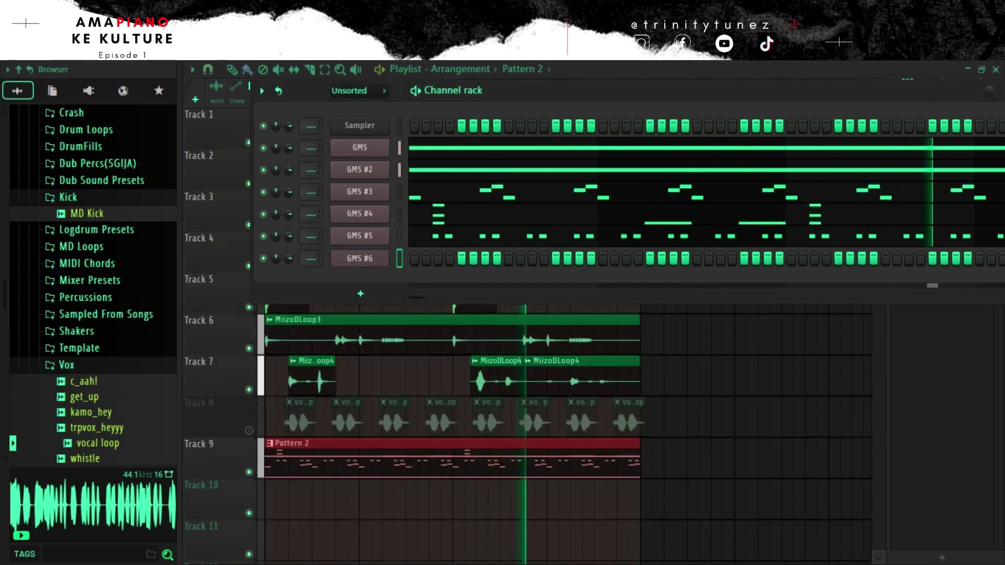
# - Place a one-beat F6 note at the start of bar 1 in the GMS #6 piano roll and lower it two octaves to F4
pyautogui.press('F7')
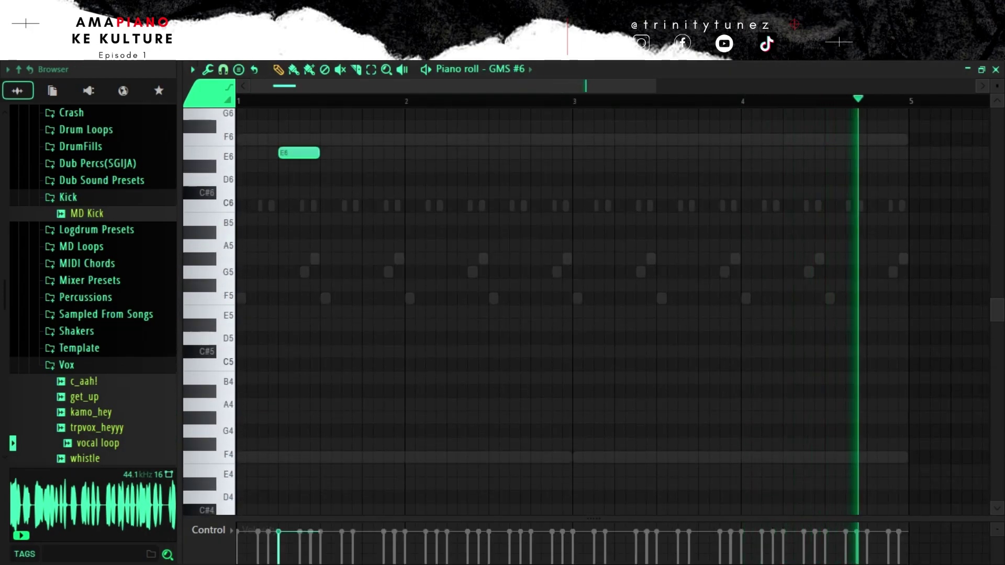
pyautogui.moveTo(251, 126)
pyautogui.mouseDown()
pyautogui.moveTo(304, 206)
pyautogui.moveTo(294, 219)
pyautogui.moveTo(303, 152)
pyautogui.moveTo(251, 139)
pyautogui.mouseUp()
pyautogui.press('space')
pyautogui.press('space')
pyautogui.press('space')
pyautogui.press('space')
pyautogui.press('space')
pyautogui.press('space')
pyautogui.hotkey('ctrl', 'Down')
pyautogui.hotkey('ctrl', 'Down')
pyautogui.press('space')
pyautogui.press('space')
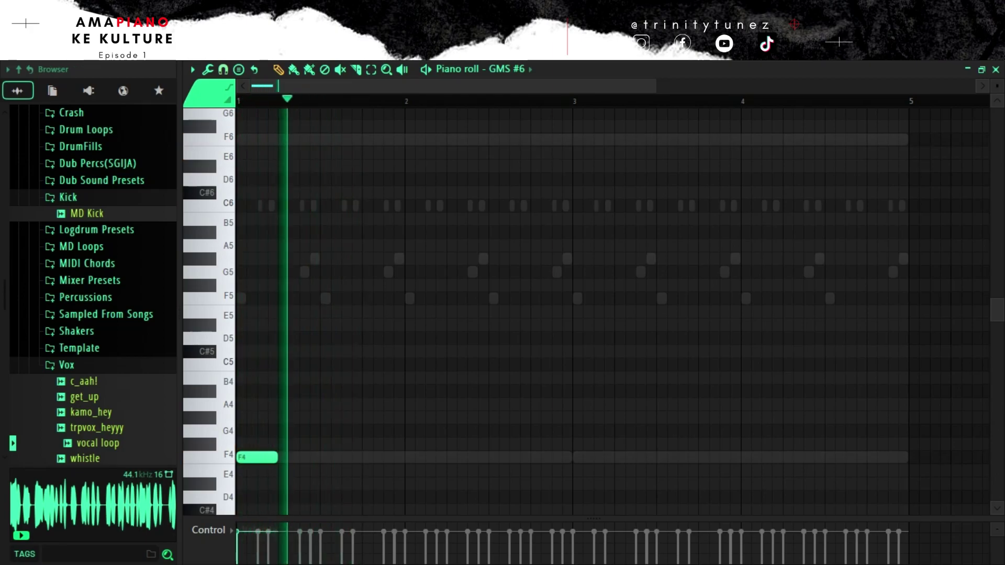
# - Try the F4 note one octave lower at F3 and return it to F4
pyautogui.hotkey('ctrl', 'Down')
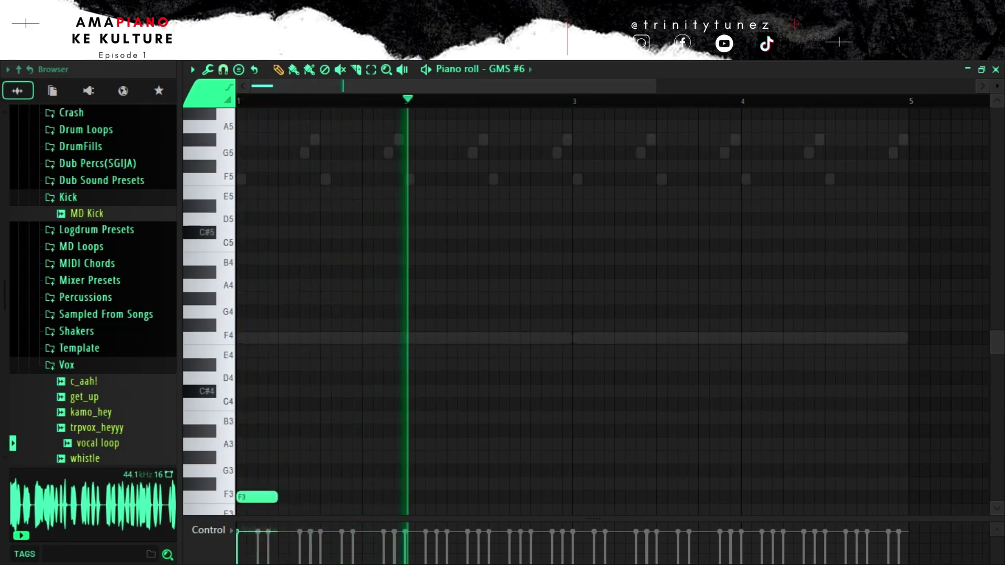
pyautogui.hotkey('ctrl', 'Up')
pyautogui.press('space')
pyautogui.press('space')
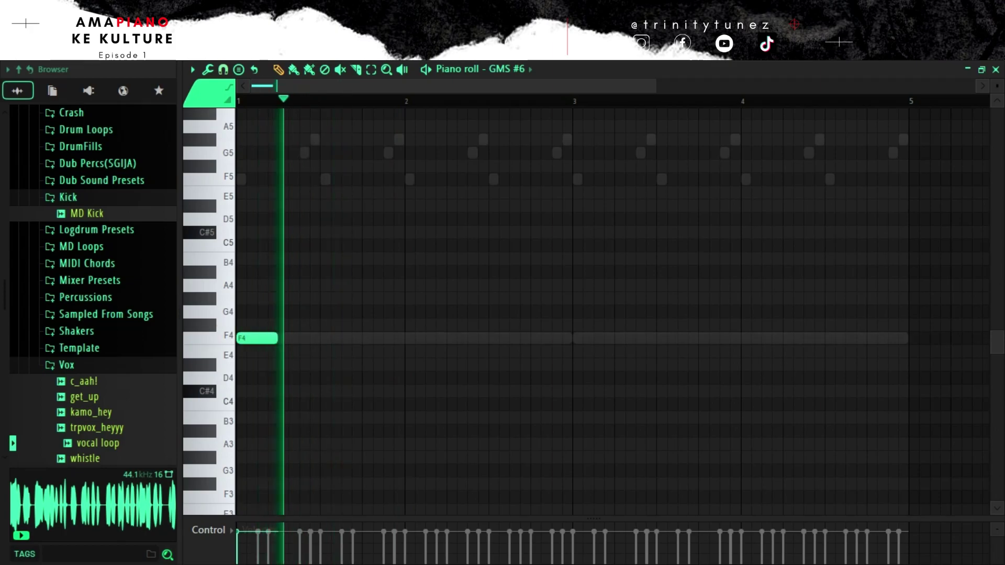
# - Add a matching one-beat F4 note at the start of bar 3 in the GMS #6 part
pyautogui.click(578, 338)
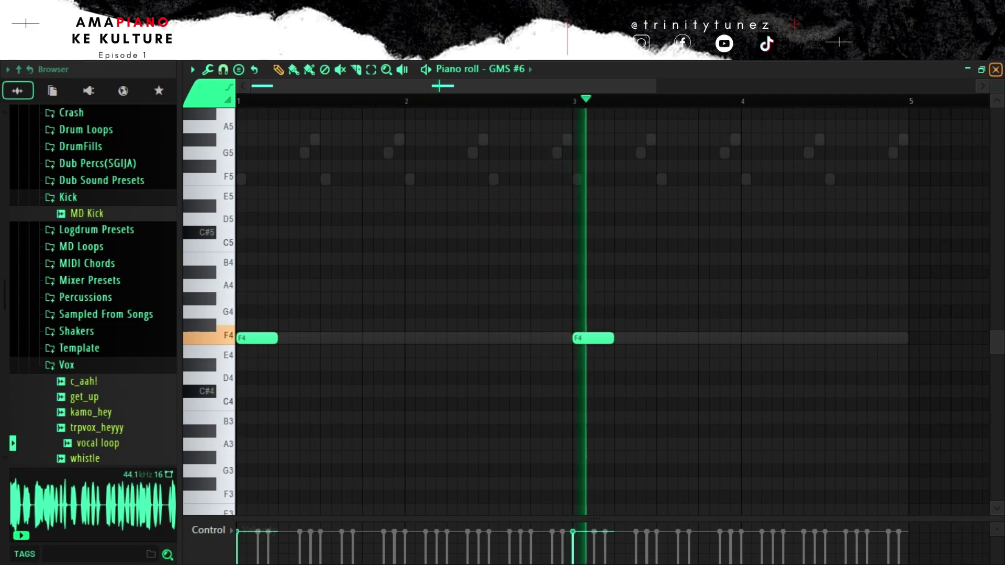
pyautogui.press('F7')
# - Open the preset library of GMS #6 and browse the Leads & Synths bank to the Lead presets
pyautogui.click(360, 258)
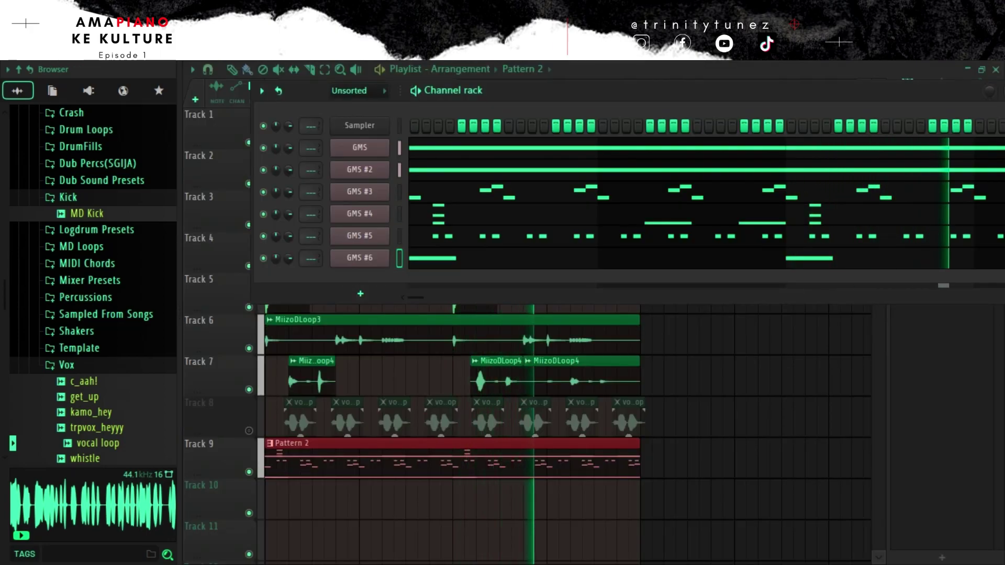
pyautogui.click(500, 455)
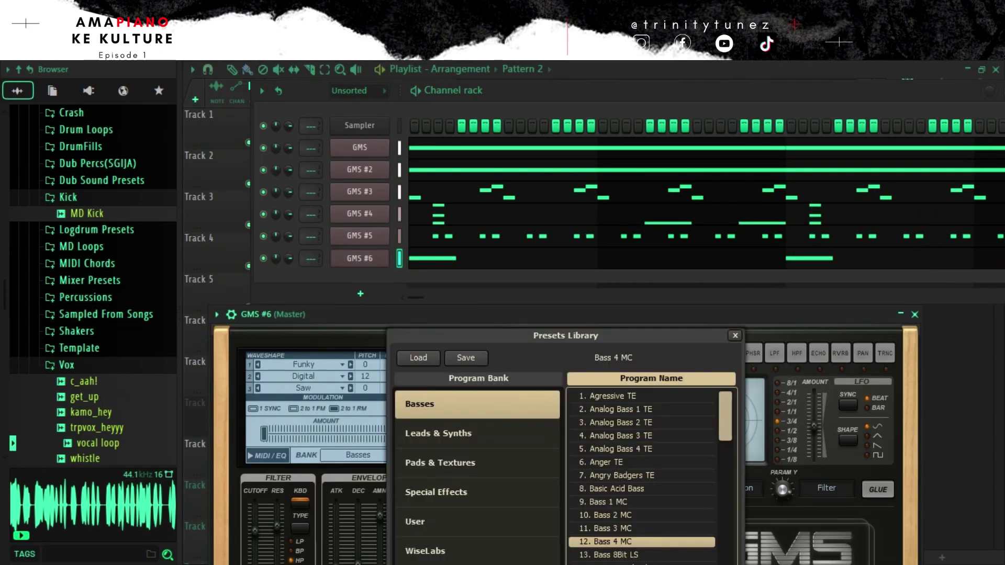
pyautogui.click(478, 434)
pyautogui.scroll(-12, 644, 449)
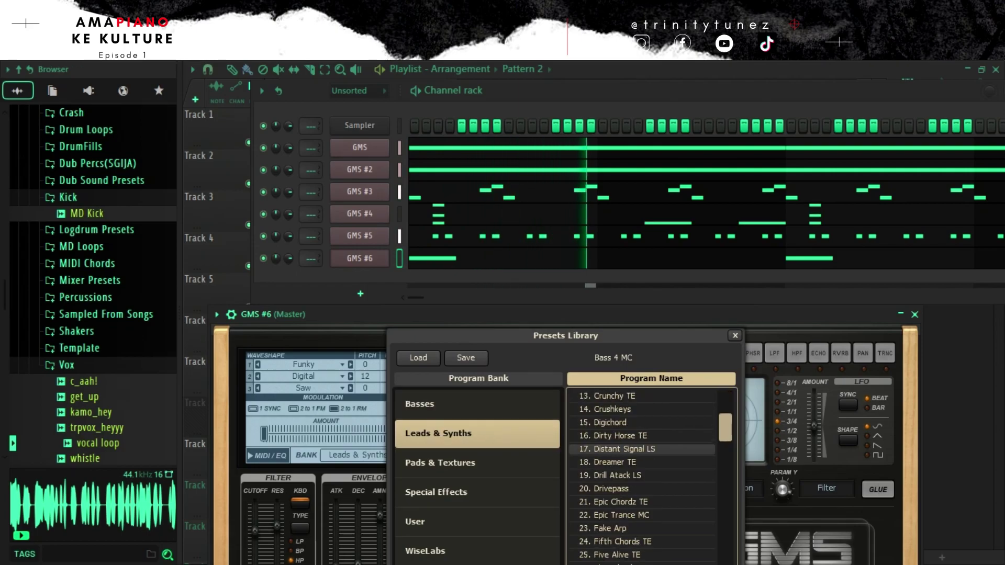
pyautogui.scroll(-2, 641, 449)
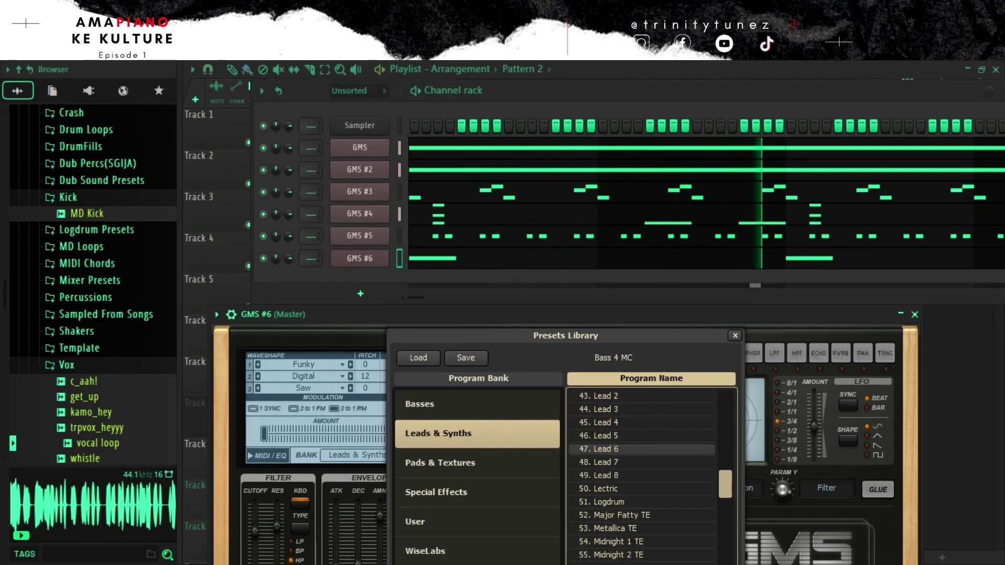
# - Audition the Lead 6, Major Fatty TE, Metalica TE, Mirage TE, NASA TE and Nice1 Bruva TE presets in GMS #6
pyautogui.click(641, 449)
pyautogui.scroll(-2, 641, 450)
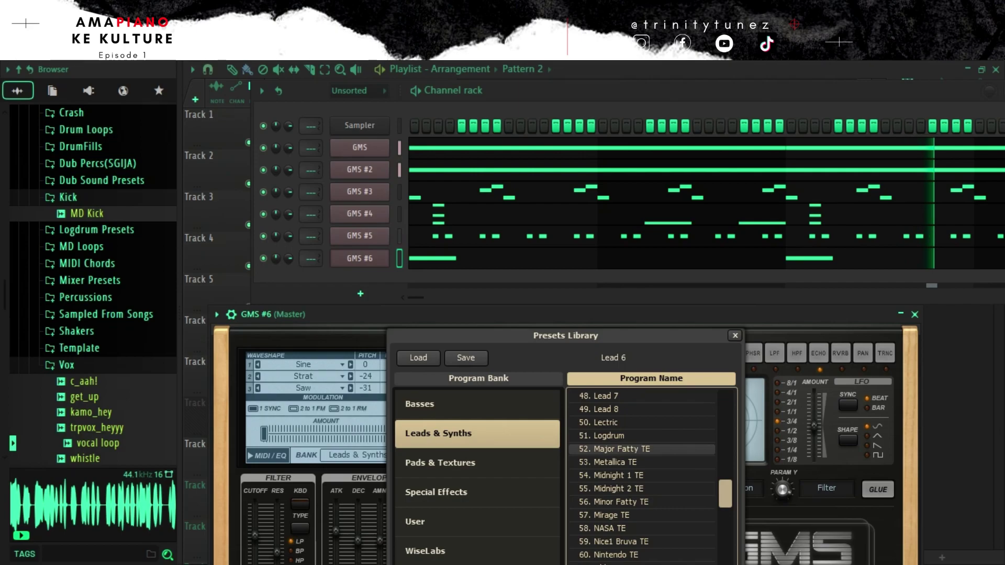
pyautogui.click(642, 449)
pyautogui.click(642, 463)
pyautogui.scroll(-2, 641, 462)
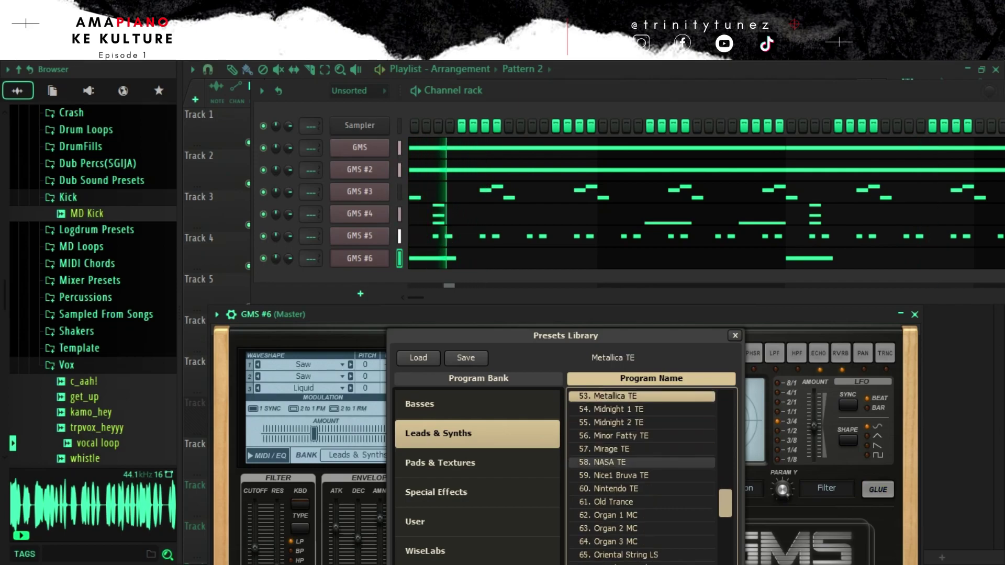
pyautogui.click(641, 449)
pyautogui.scroll(-2, 641, 449)
pyautogui.click(641, 409)
pyautogui.click(641, 422)
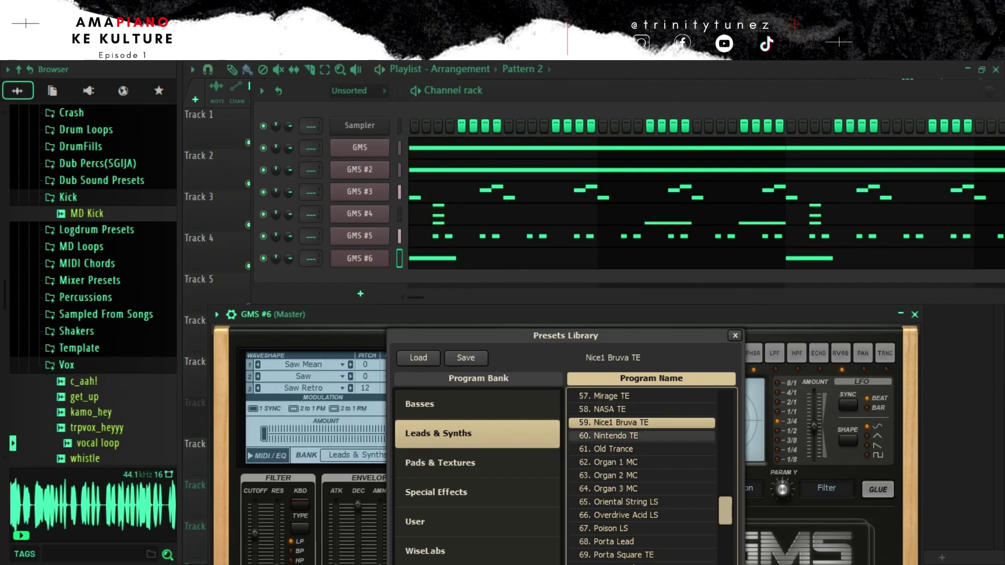
# - Try the Old Trance and Organ 2 MC presets in GMS #6 and settle on Poison LS
pyautogui.click(641, 449)
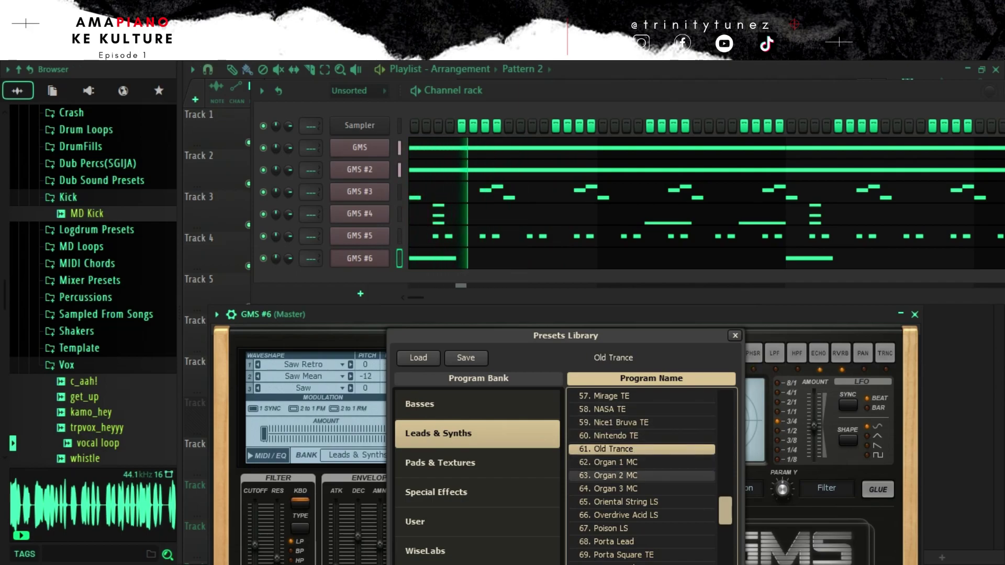
pyautogui.click(641, 475)
pyautogui.scroll(-2, 641, 476)
pyautogui.click(642, 475)
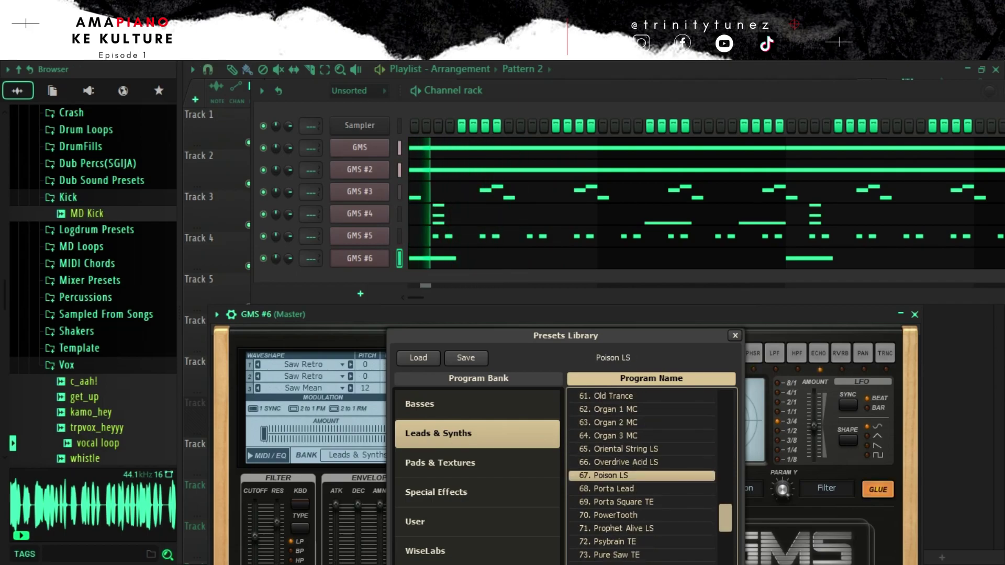
pyautogui.scroll(-2, 641, 476)
# - Try both GMS #6 notes one octave higher at F5 and return them to F4
pyautogui.press('F7')
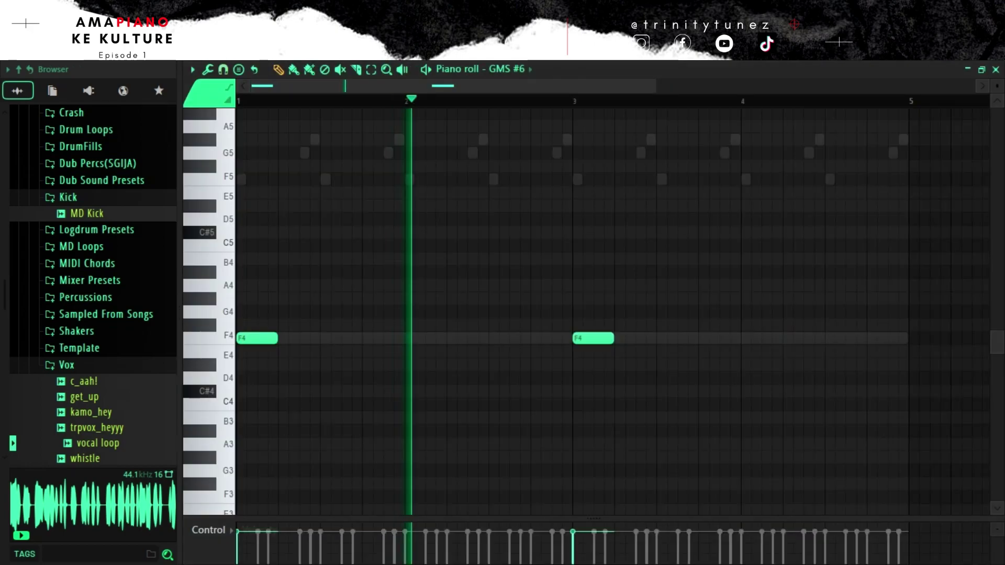
pyautogui.hotkey('ctrl', 'Up')
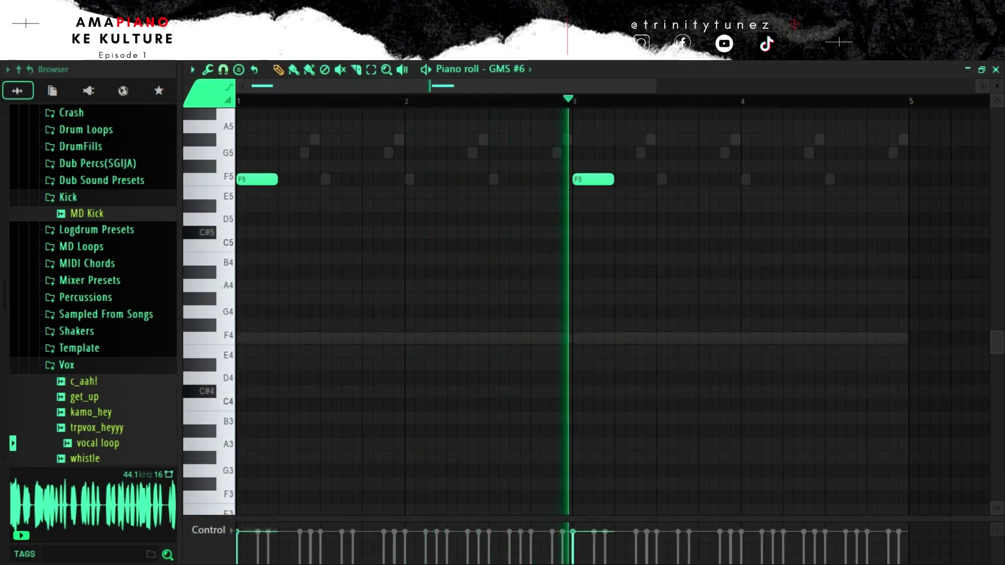
pyautogui.hotkey('ctrl', 'Down')
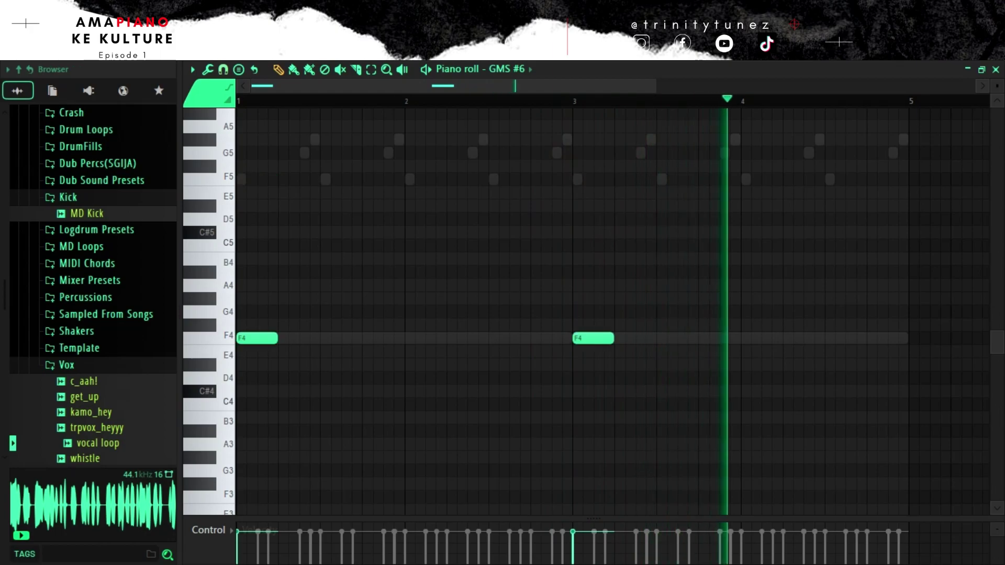
pyautogui.press('F7')
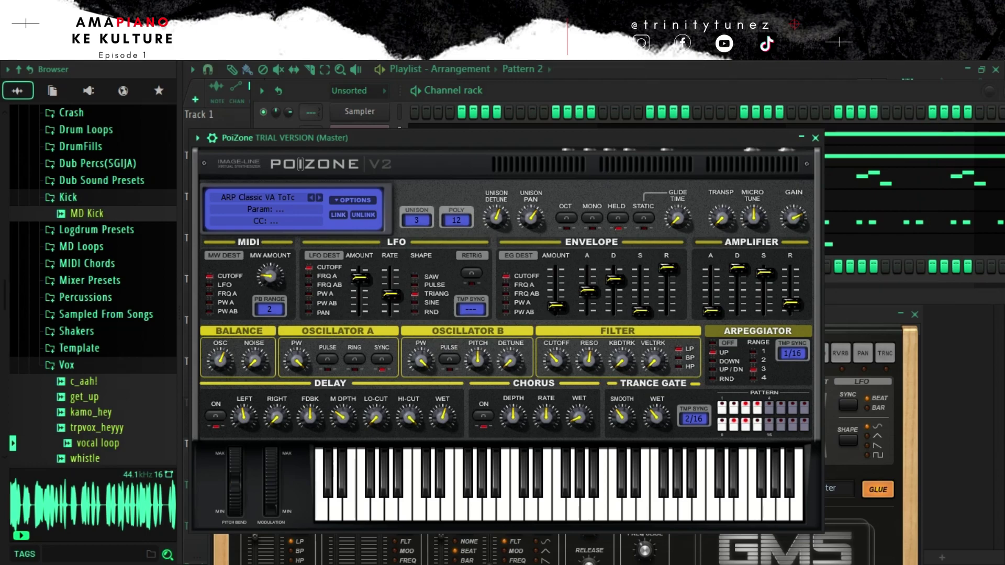
# - Audition BAS Little Phatty ToTc and BAS No Attack Saw ToTc in PoiZone's Default bank and settle on BAS Wart TC
pyautogui.click(258, 198)
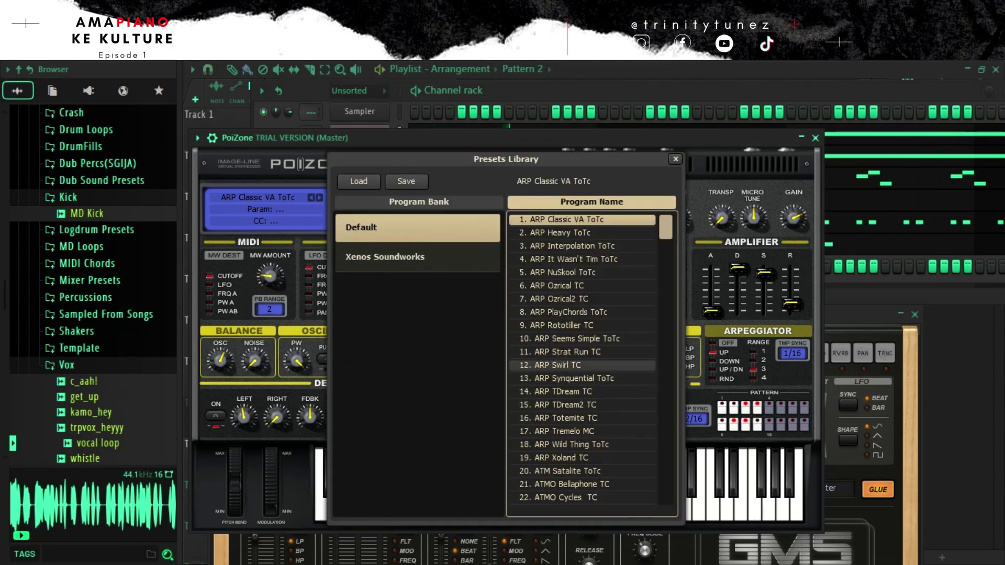
pyautogui.scroll(-8, 582, 366)
pyautogui.scroll(-2, 581, 378)
pyautogui.click(581, 378)
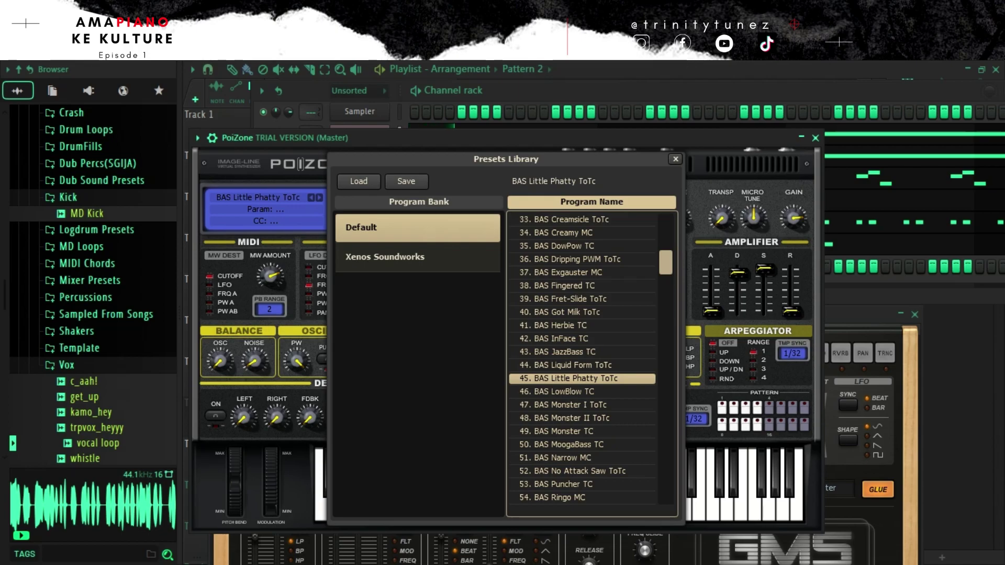
pyautogui.click(582, 471)
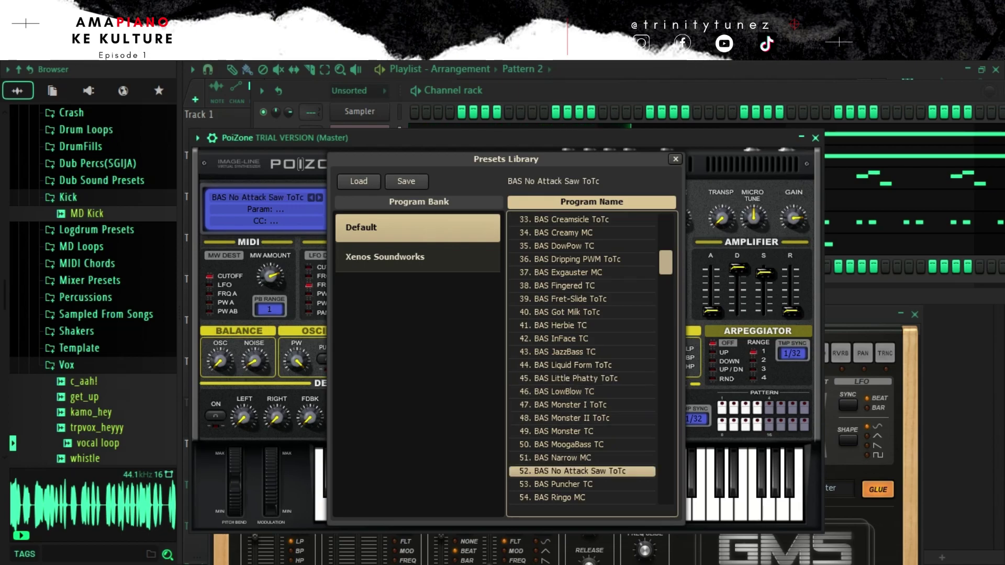
pyautogui.scroll(-2, 582, 458)
pyautogui.click(582, 458)
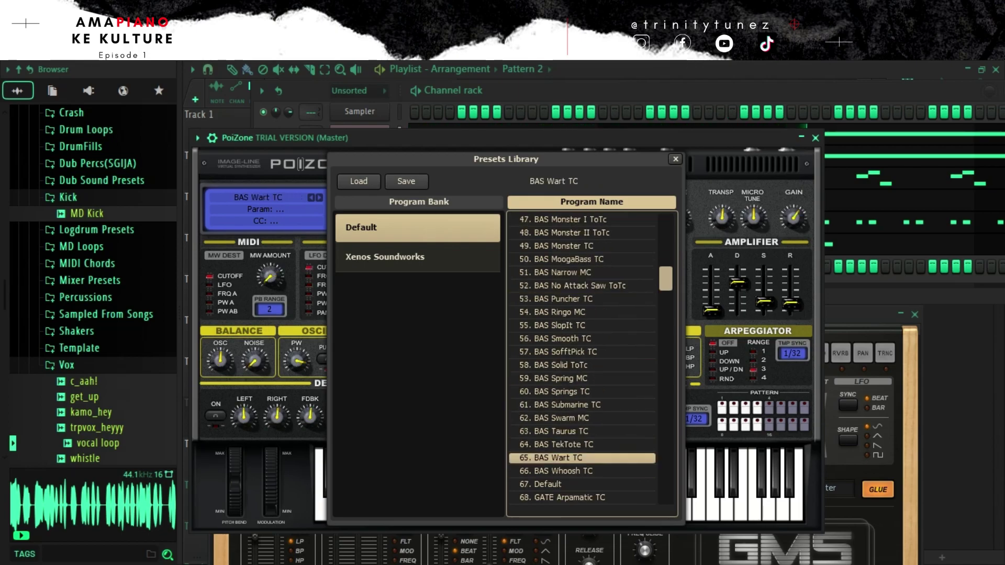
pyautogui.click(815, 138)
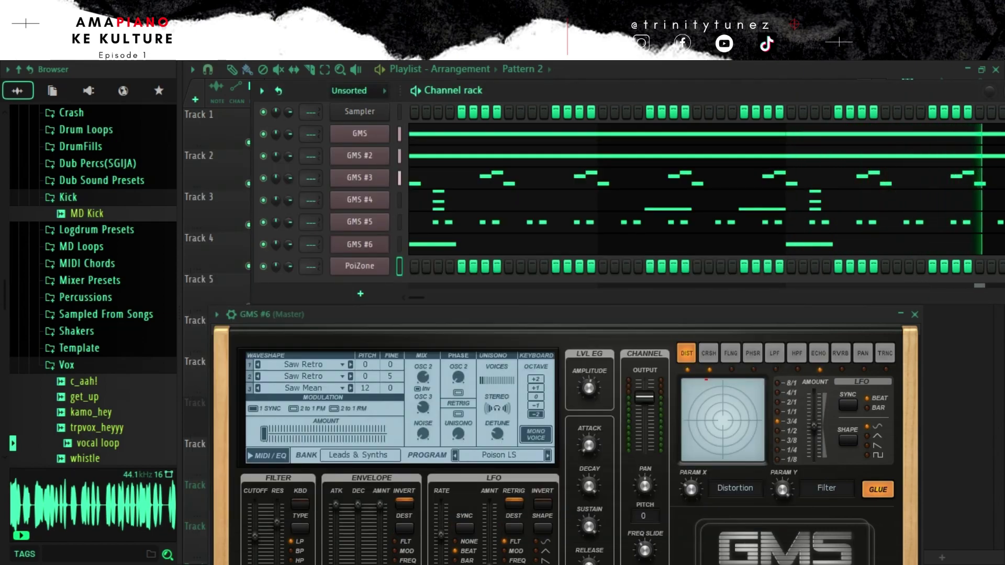
# - Delete the F5 note from bar 1 of the PoiZone piano roll and play the arrangement
pyautogui.press('F7')
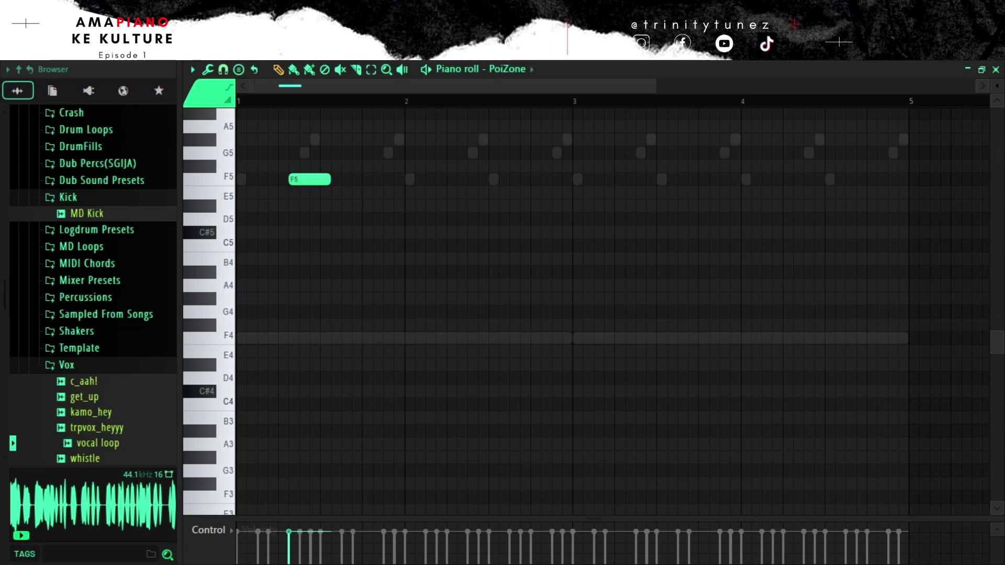
pyautogui.rightClick(306, 180)
pyautogui.rightClick(308, 193)
pyautogui.press('space')
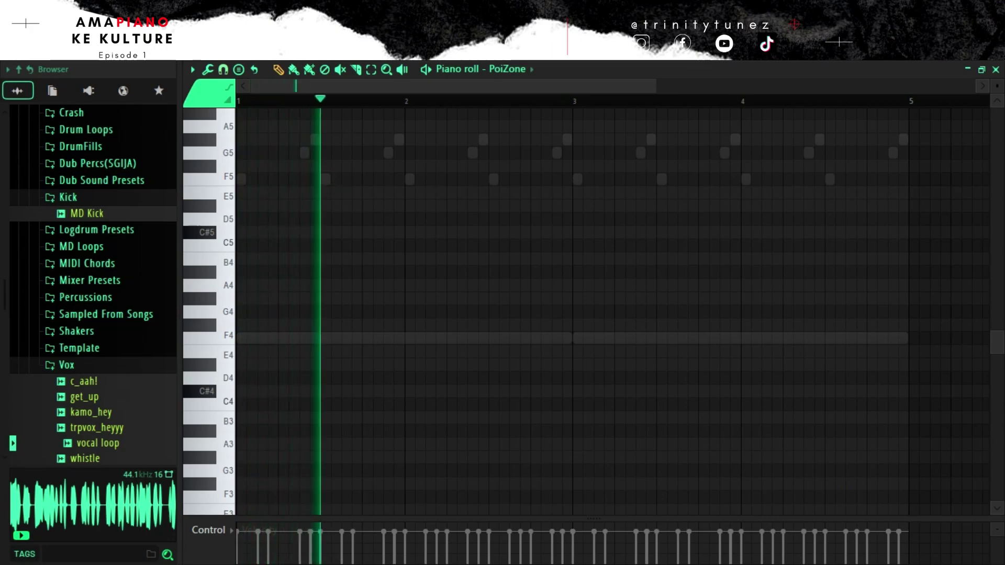
# - Place a run of four adjacent one-step F5 notes starting halfway through bar 2 in the PoiZone part
pyautogui.click(493, 180)
pyautogui.press('space')
pyautogui.press('space')
pyautogui.moveTo(528, 180); pyautogui.dragTo(497, 179)
pyautogui.press('space')
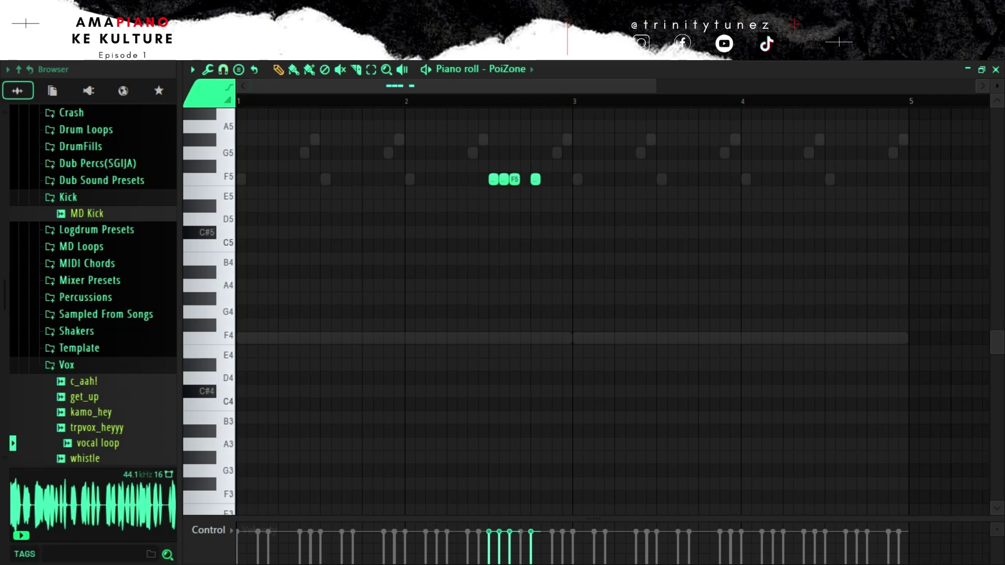
pyautogui.press('space')
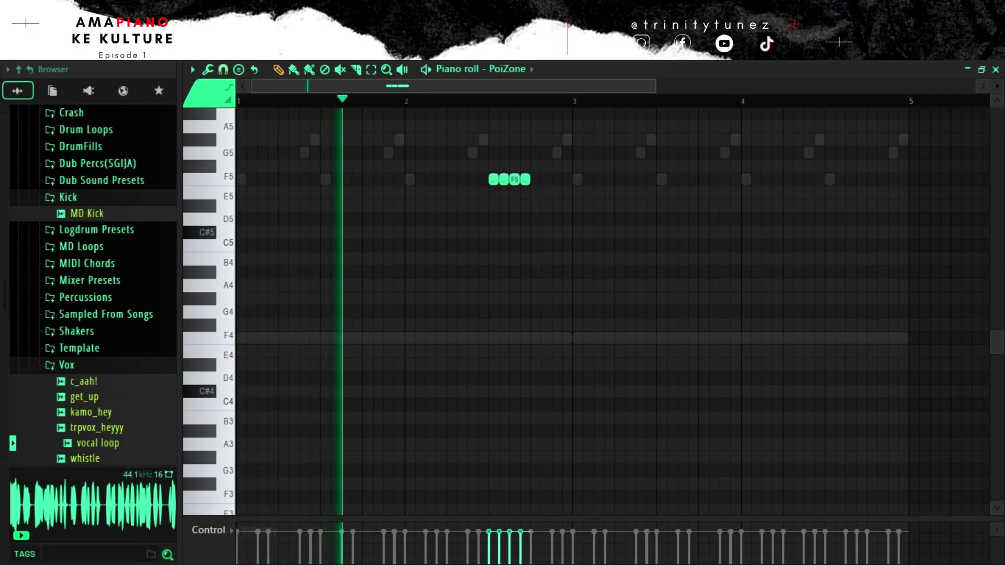
# - Select the four PoiZone F5 notes and shorten them to about half a step each, leaving gaps between them
pyautogui.moveTo(655, 85); pyautogui.dragTo(516, 86)
pyautogui.moveTo(711, 160); pyautogui.dragTo(595, 200)
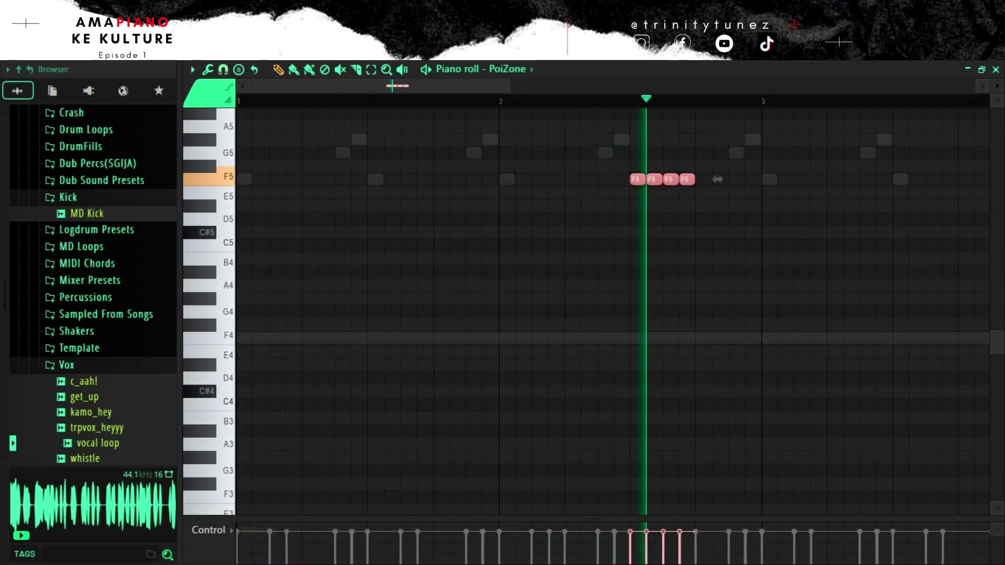
pyautogui.moveTo(694, 180); pyautogui.dragTo(686, 180)
# - Enlarge the velocity lane and lower the velocity of the second and fourth notes in the PoiZone run
pyautogui.moveTo(594, 519); pyautogui.dragTo(594, 176)
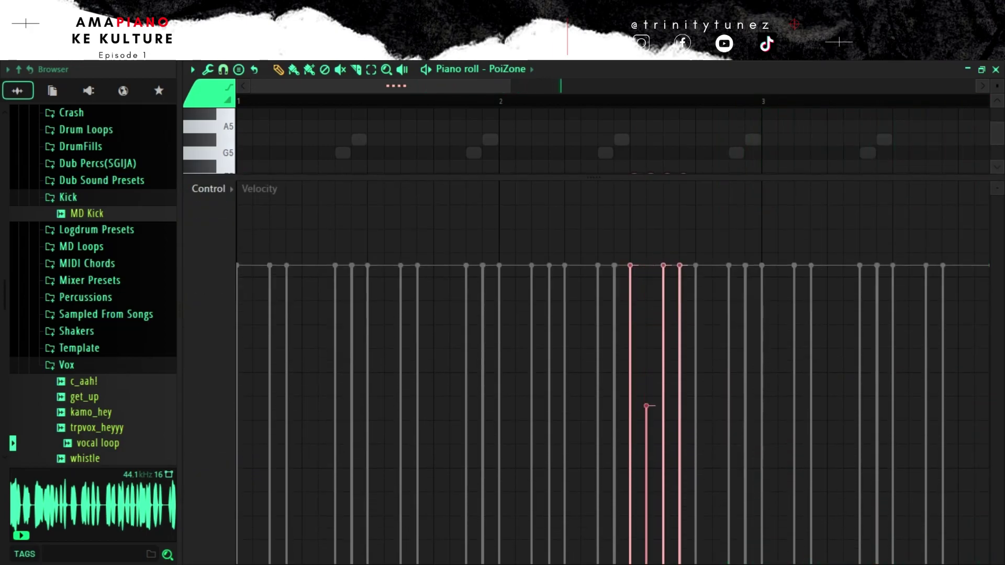
pyautogui.moveTo(593, 177); pyautogui.dragTo(594, 296)
pyautogui.keyDown('ctrl'); pyautogui.click(594, 232); pyautogui.keyUp('ctrl')
# - Lower the four PoiZone notes two octaves to F3, raise them one octave to F4 and leave the piano roll
pyautogui.hotkey('ctrl', 'Down')
pyautogui.hotkey('ctrl', 'Down')
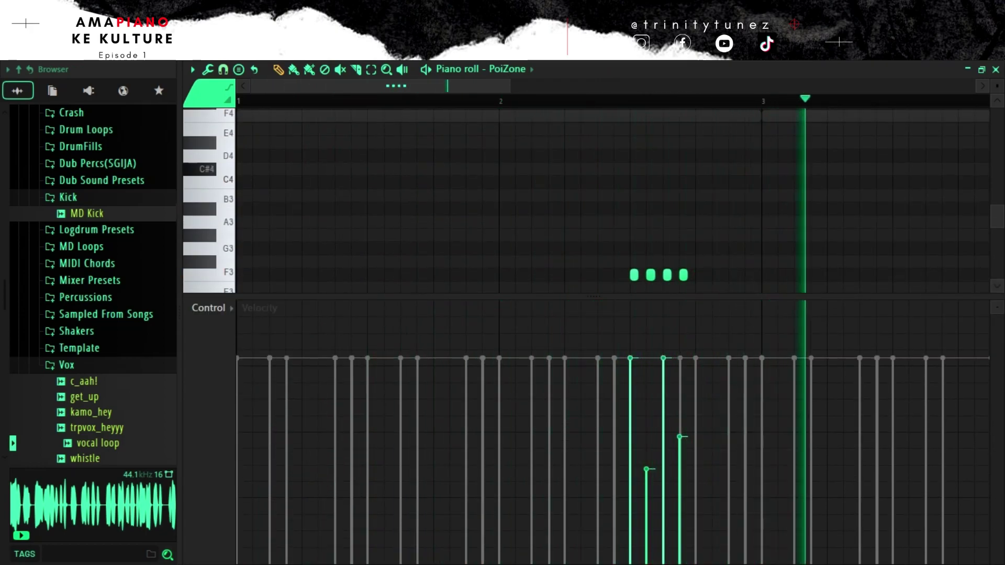
pyautogui.hotkey('ctrl', 'Up')
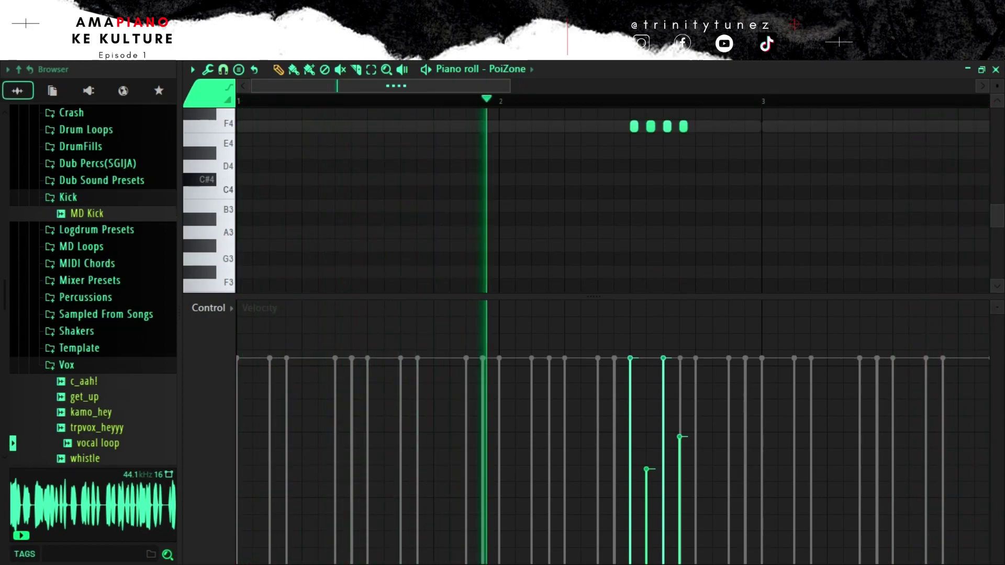
pyautogui.scroll(-3, 612, 200)
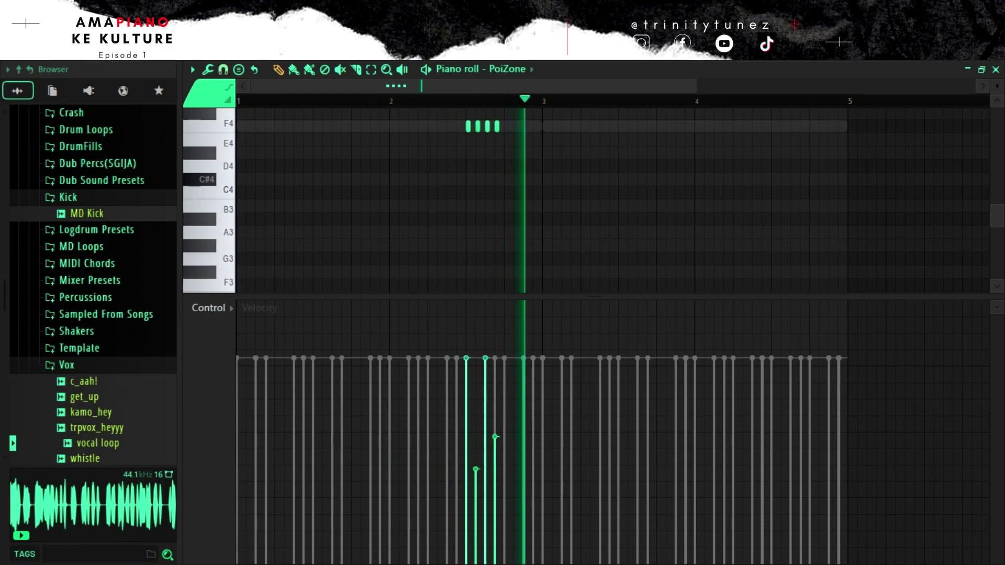
pyautogui.scroll(3, 612, 200)
pyautogui.scroll(-2, 612, 200)
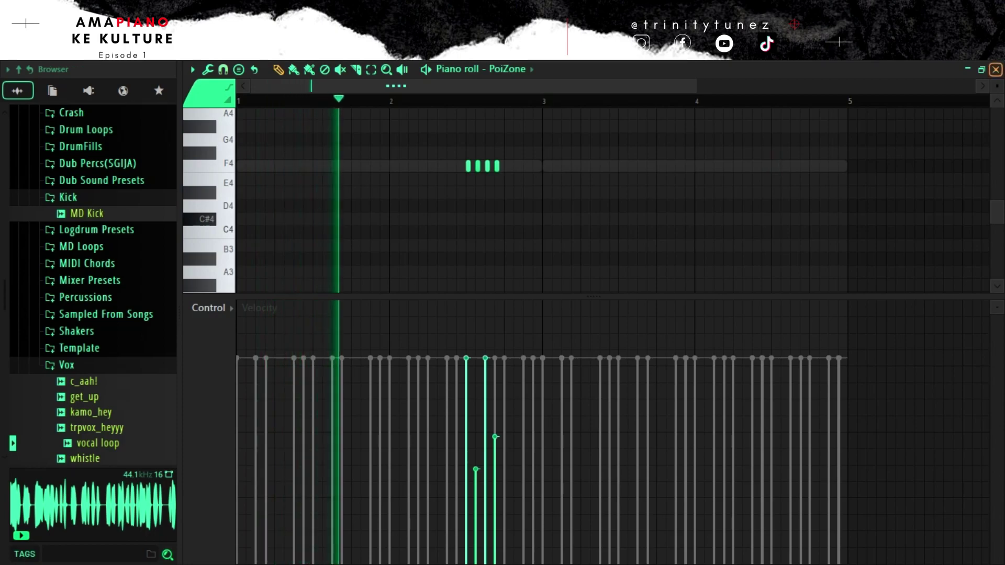
pyautogui.press('Escape')
# - Move the PoiZone window below the channel rack and audition presets such as BAS Whoosh TC, GATE Arpamatic TC and GATE Autobaun TC
pyautogui.click(359, 266)
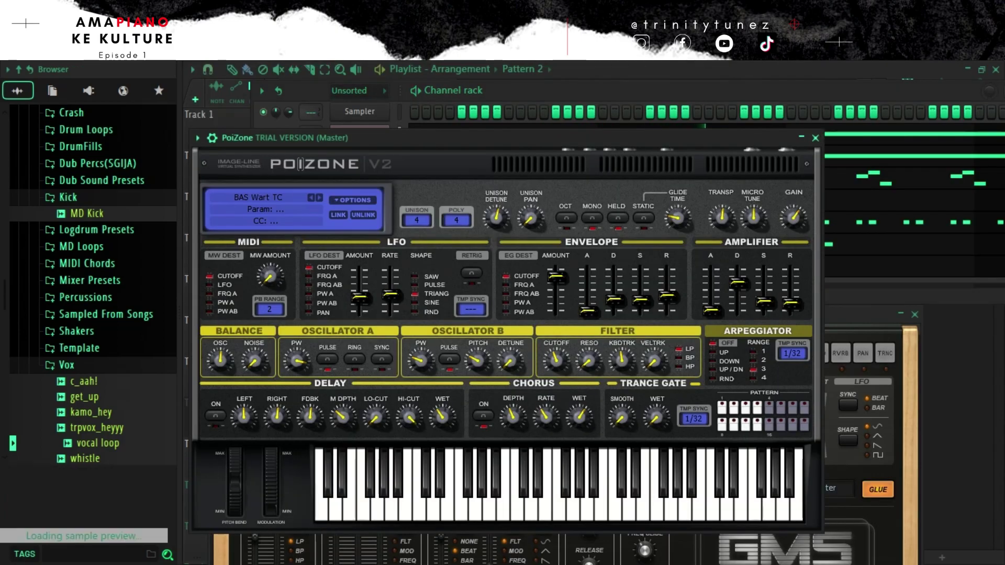
pyautogui.click(319, 198)
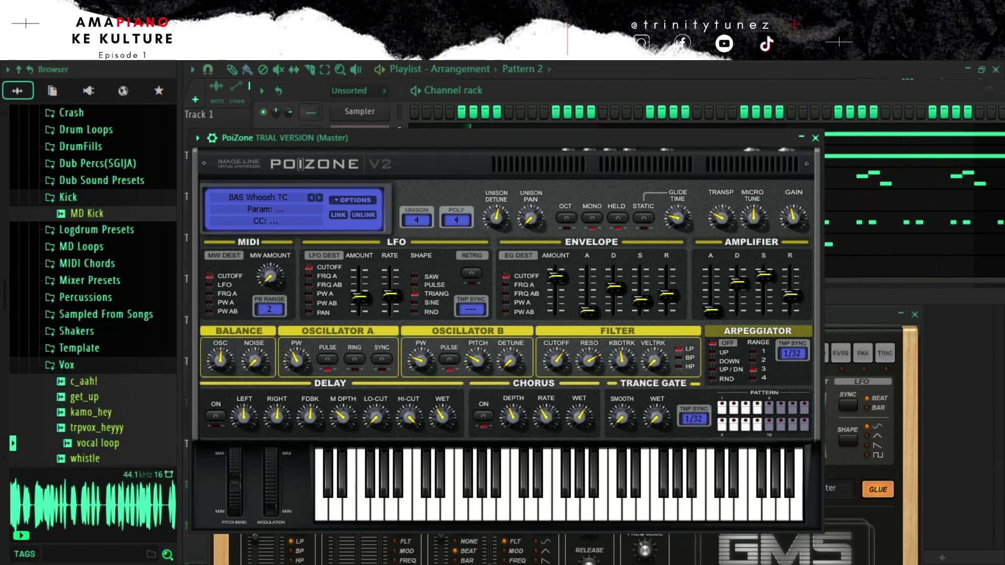
pyautogui.moveTo(398, 138); pyautogui.dragTo(425, 301)
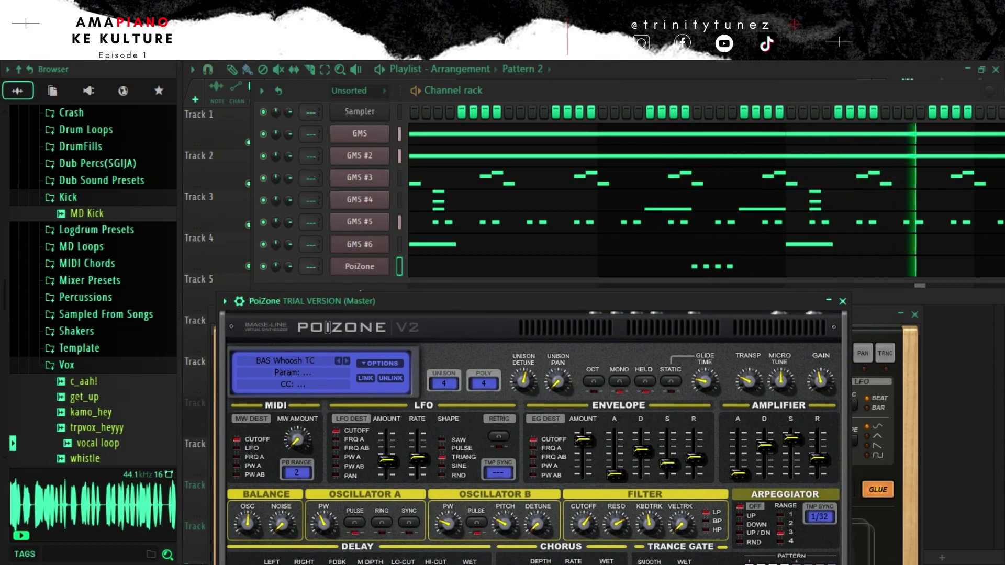
pyautogui.click(338, 361)
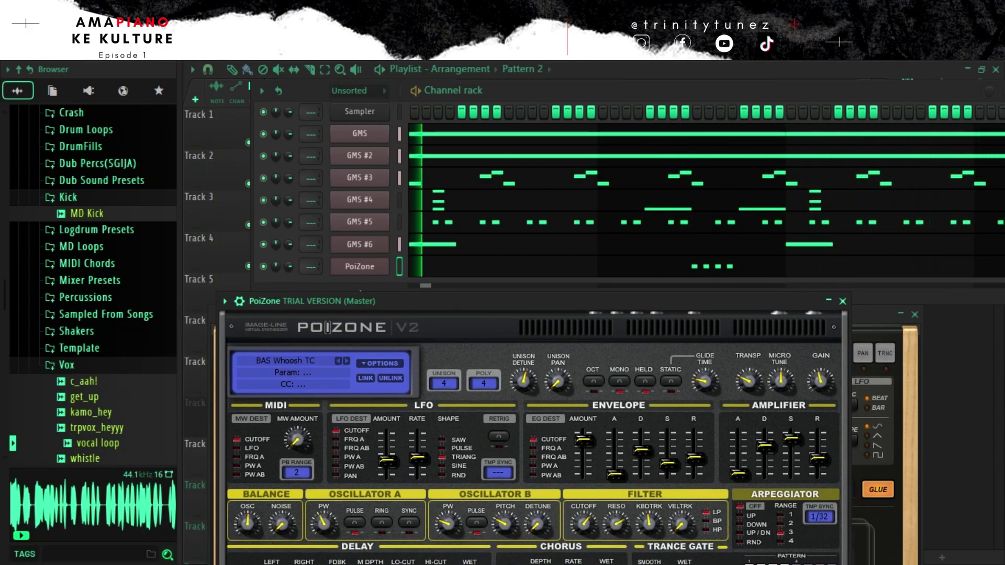
pyautogui.click(346, 361)
pyautogui.click(346, 361)
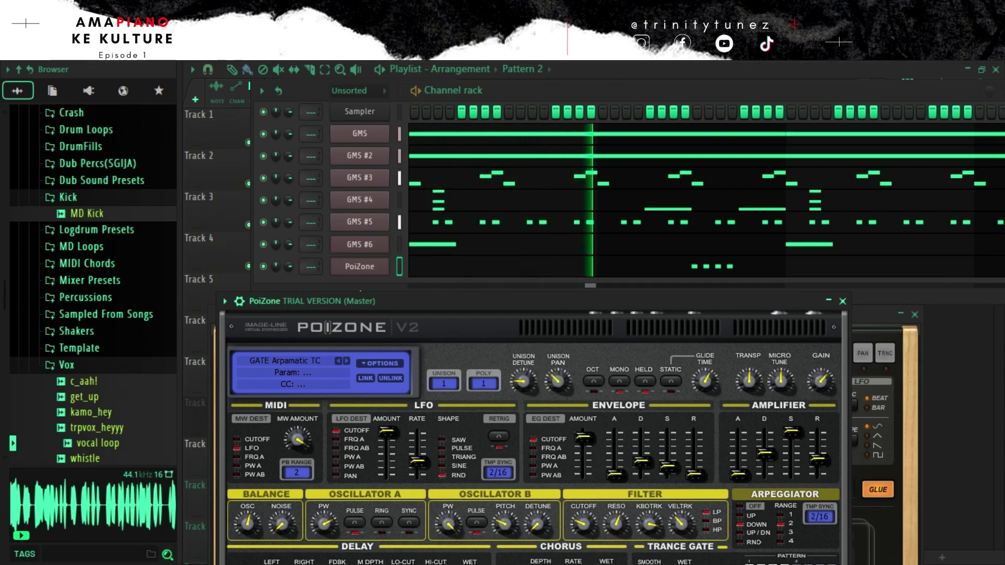
pyautogui.click(347, 361)
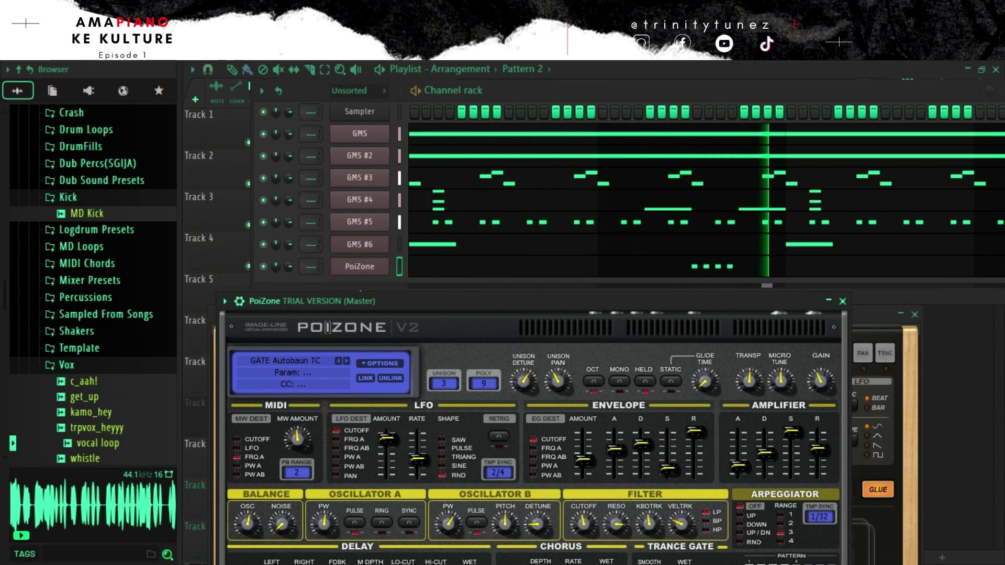
# - Load the BAS Smooth TC program from the Default bank into PoiZone and raise the PoiZone channel's volume
pyautogui.click(285, 361)
pyautogui.scroll(-2, 609, 423)
pyautogui.click(610, 410)
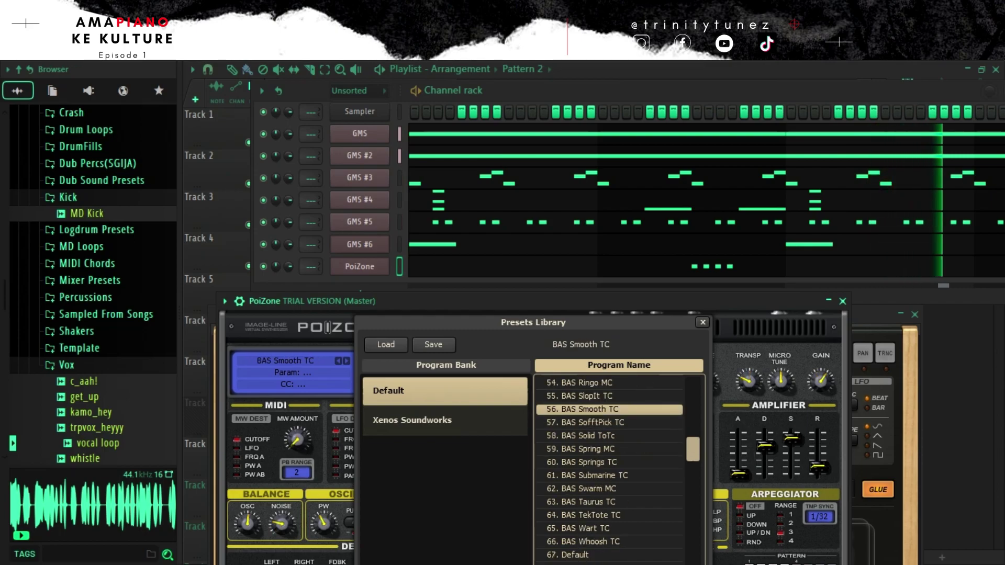
pyautogui.click(703, 323)
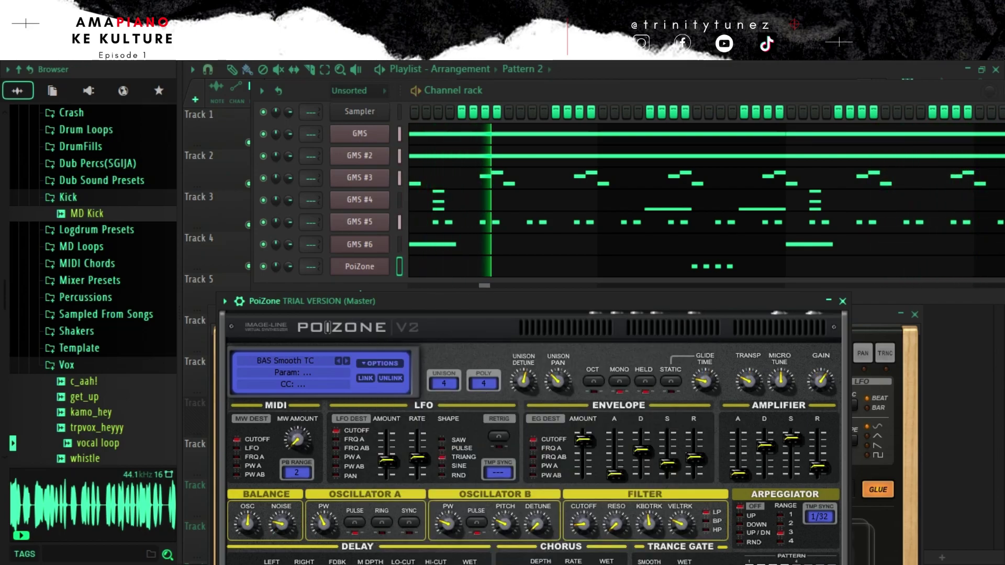
pyautogui.click(285, 361)
pyautogui.scroll(-5, 609, 409)
pyautogui.scroll(-4, 609, 409)
pyautogui.click(702, 323)
pyautogui.moveTo(289, 266); pyautogui.dragTo(288, 246)
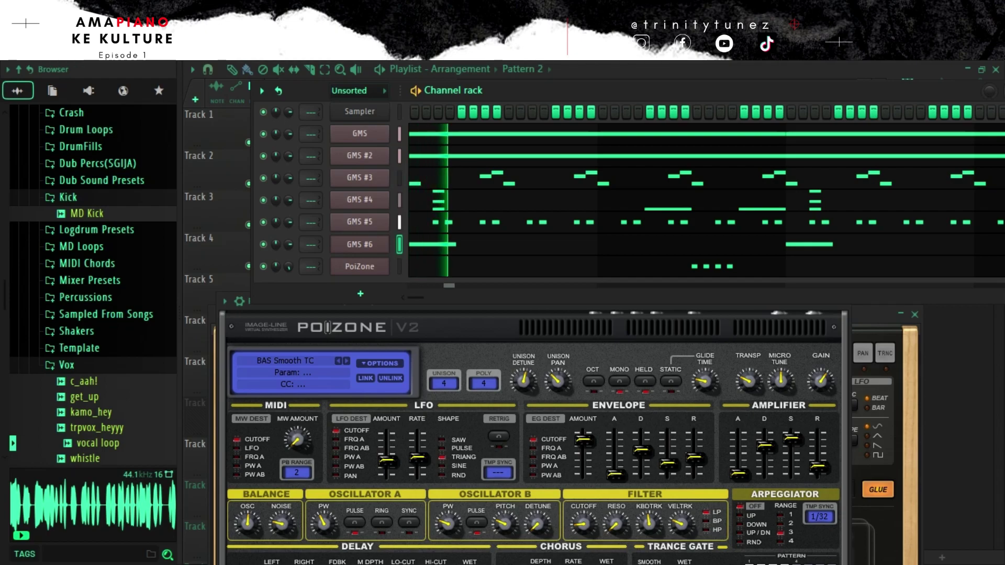
# - Delete the GMS #6 channel and clone the PoiZone channel
pyautogui.hotkey('alt', 'Delete')
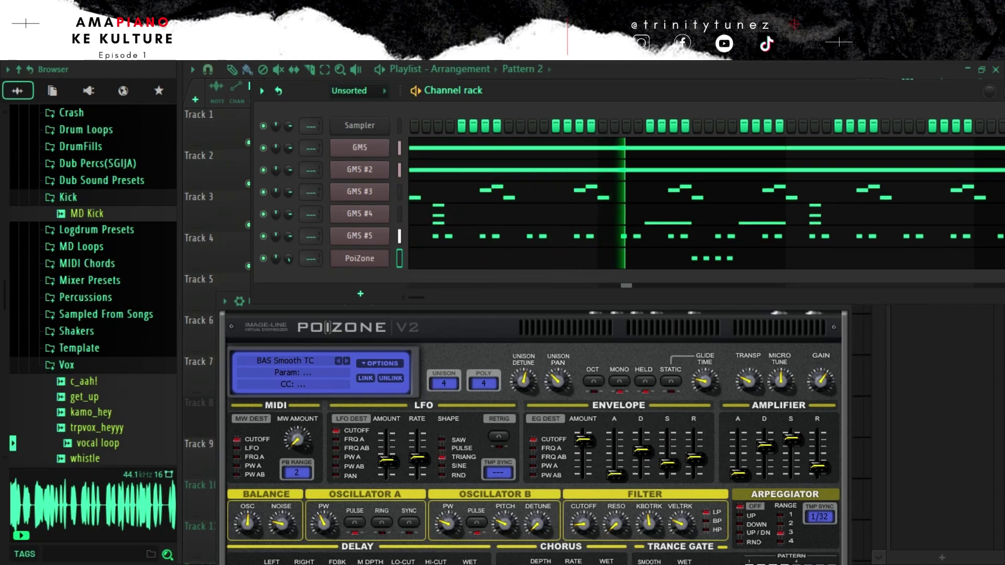
pyautogui.hotkey('alt', 'c')
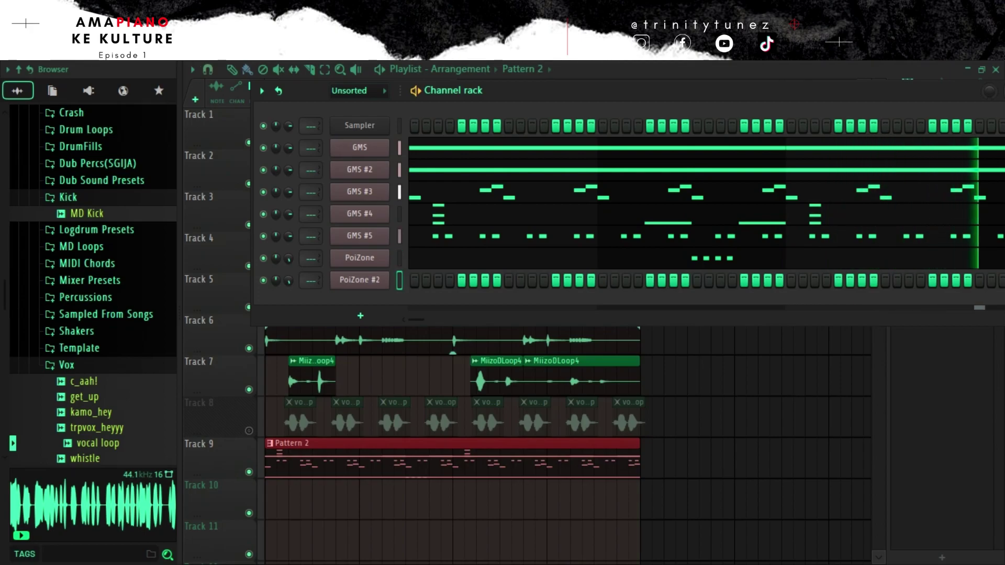
# - Audition bass programs in the Xenos Soundworks bank and load BAS Funky Retro into PoiZone #2
pyautogui.click(359, 280)
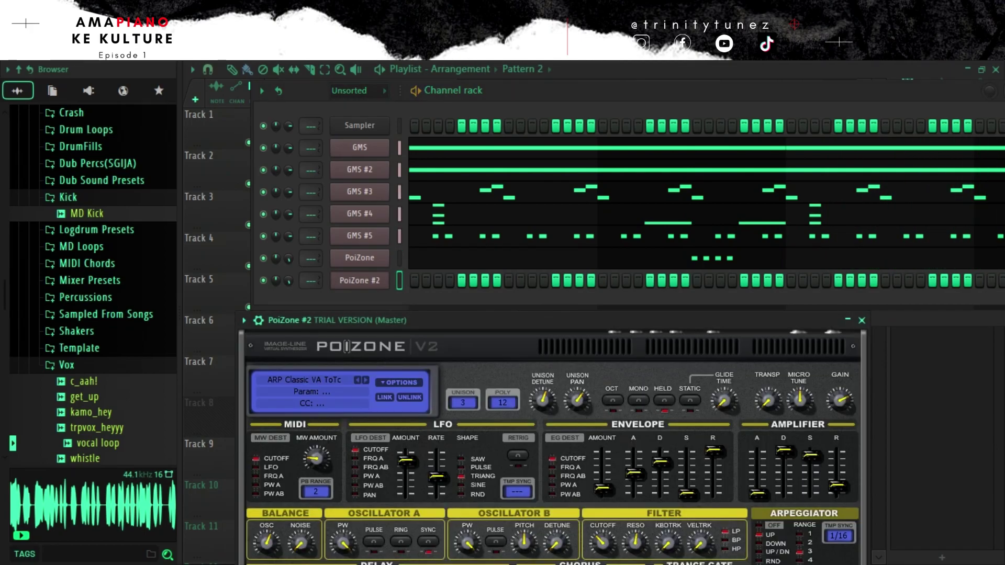
pyautogui.click(304, 380)
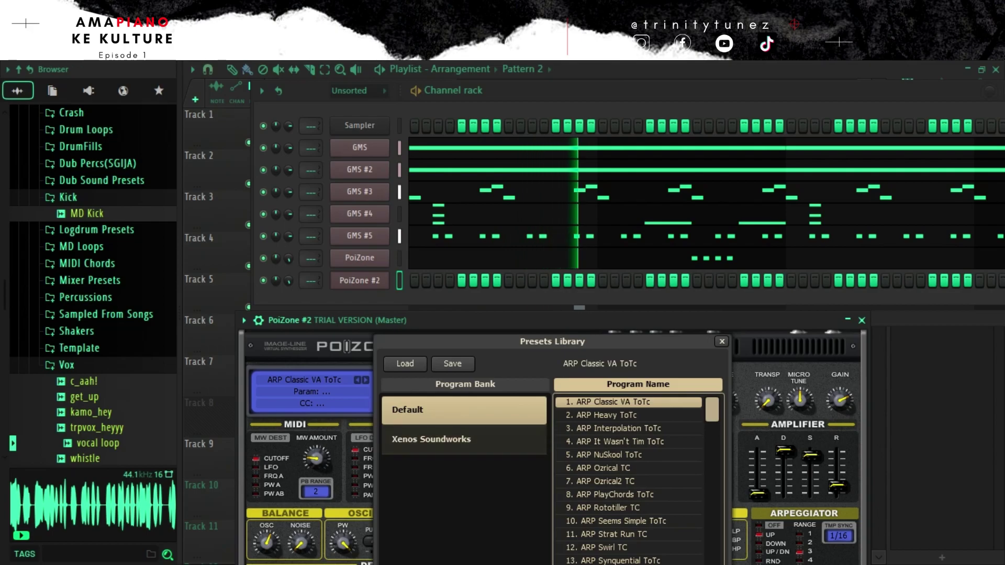
pyautogui.click(464, 439)
pyautogui.scroll(-13, 628, 442)
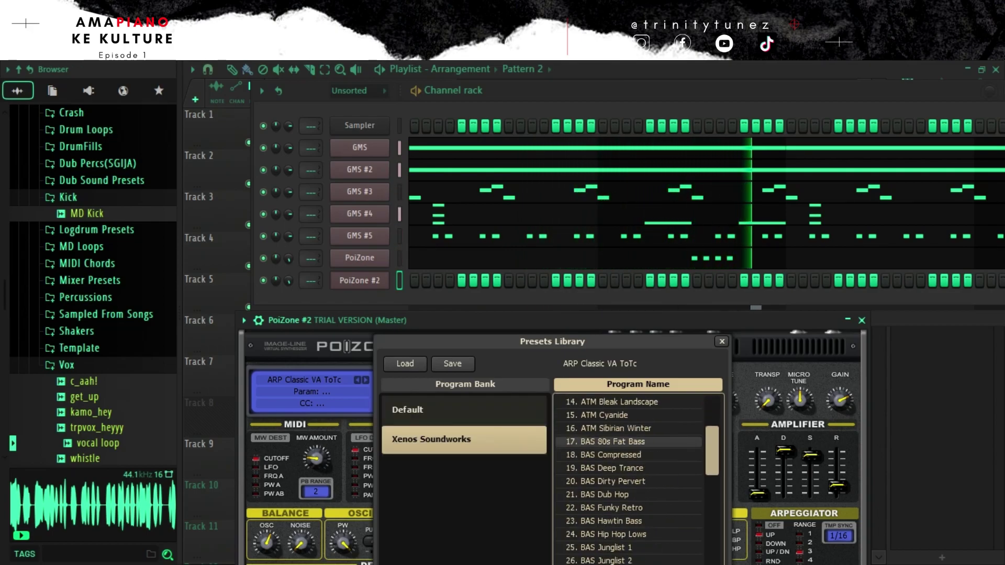
pyautogui.click(629, 442)
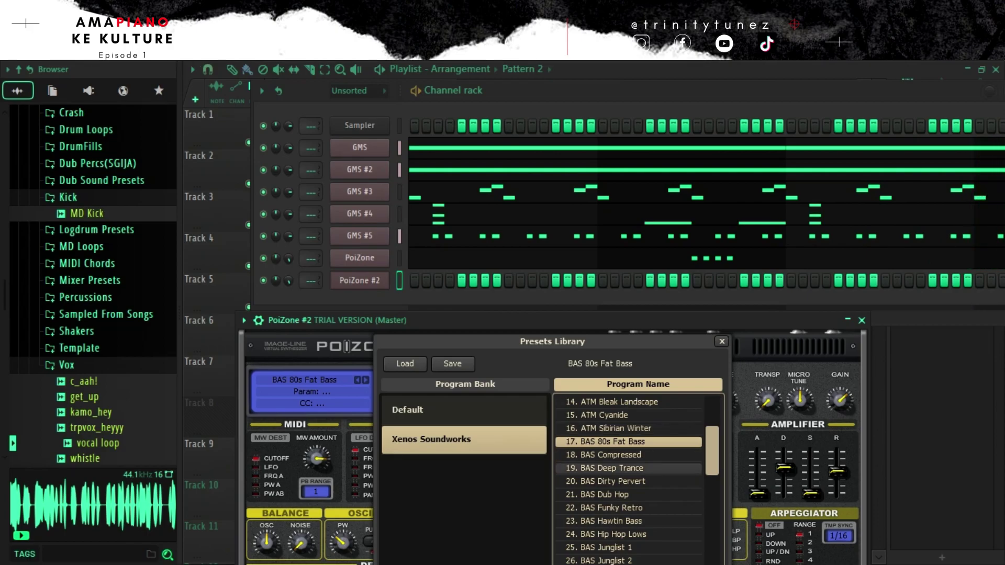
pyautogui.click(628, 468)
pyautogui.click(628, 455)
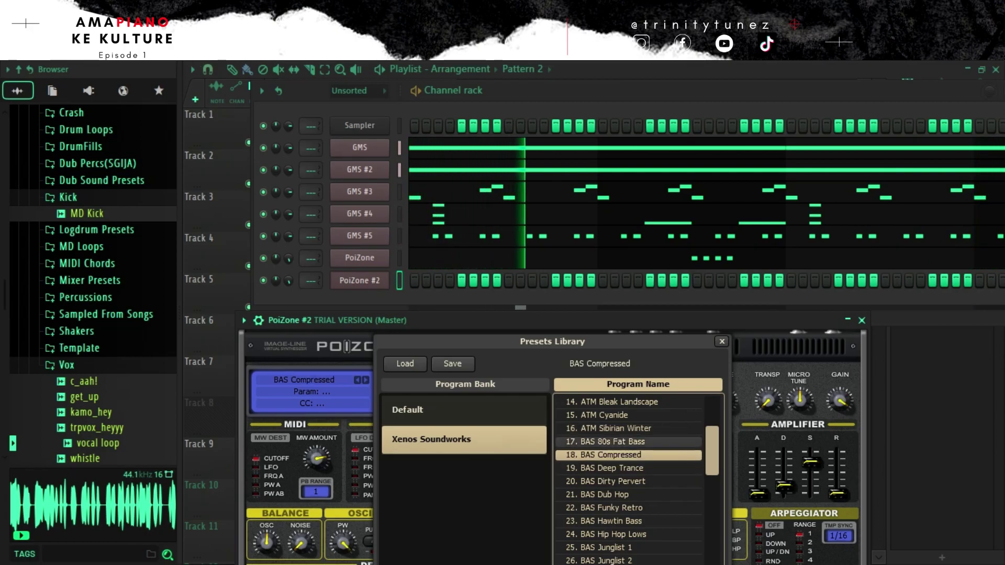
pyautogui.click(628, 442)
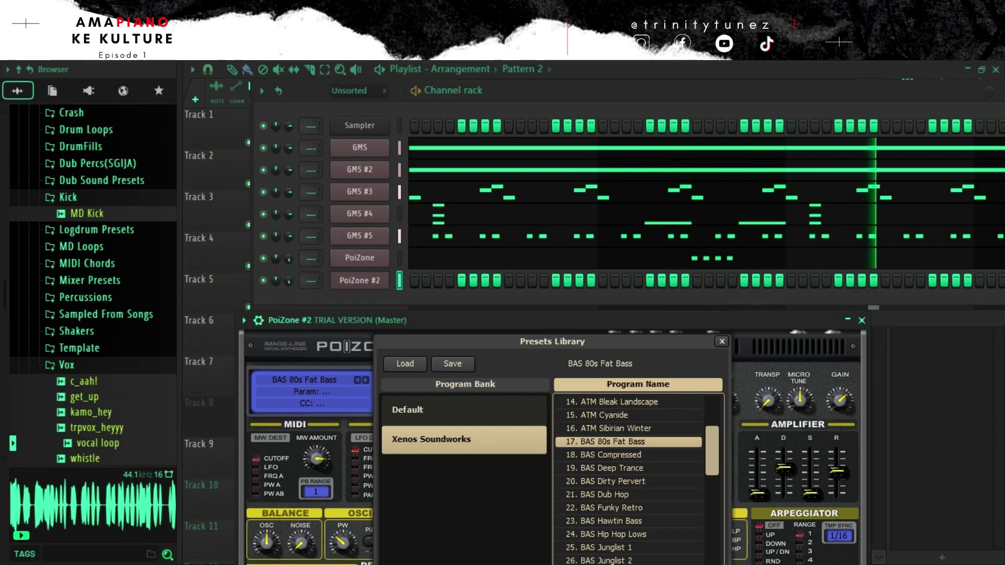
pyautogui.scroll(-3, 628, 455)
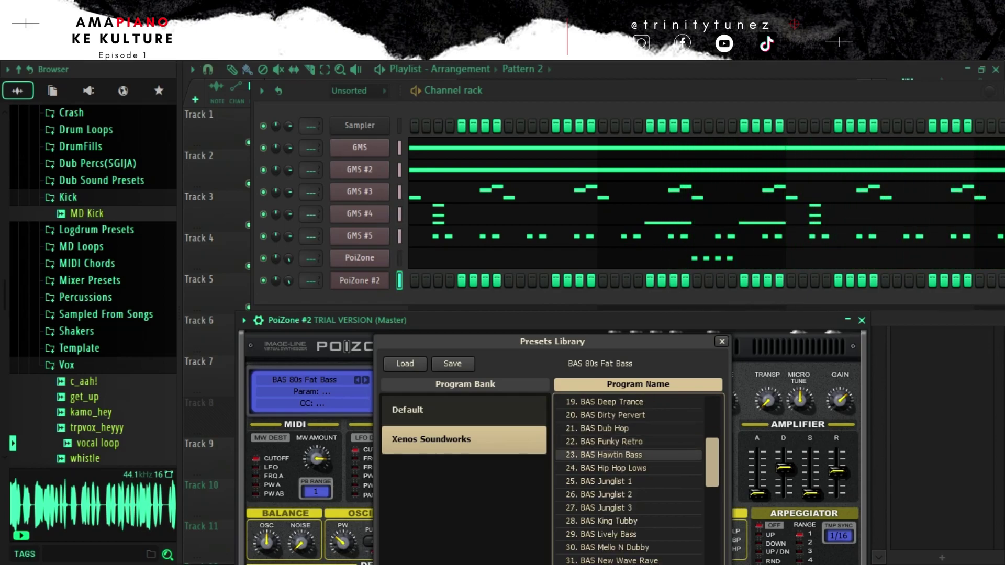
pyautogui.click(628, 455)
pyautogui.click(628, 442)
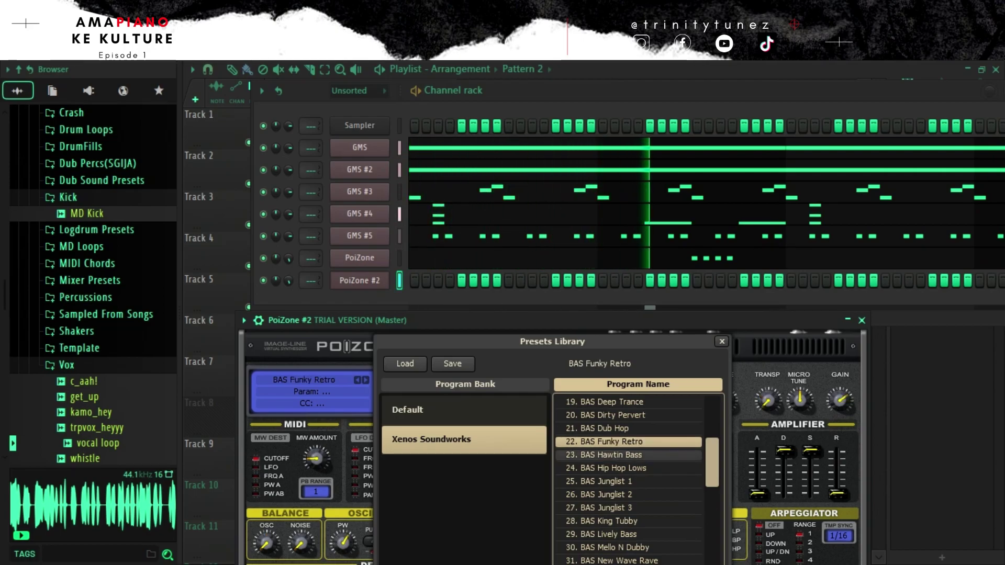
pyautogui.click(721, 342)
# - Copy the PoiZone channel's notes into the PoiZone #2 channel
pyautogui.click(360, 259)
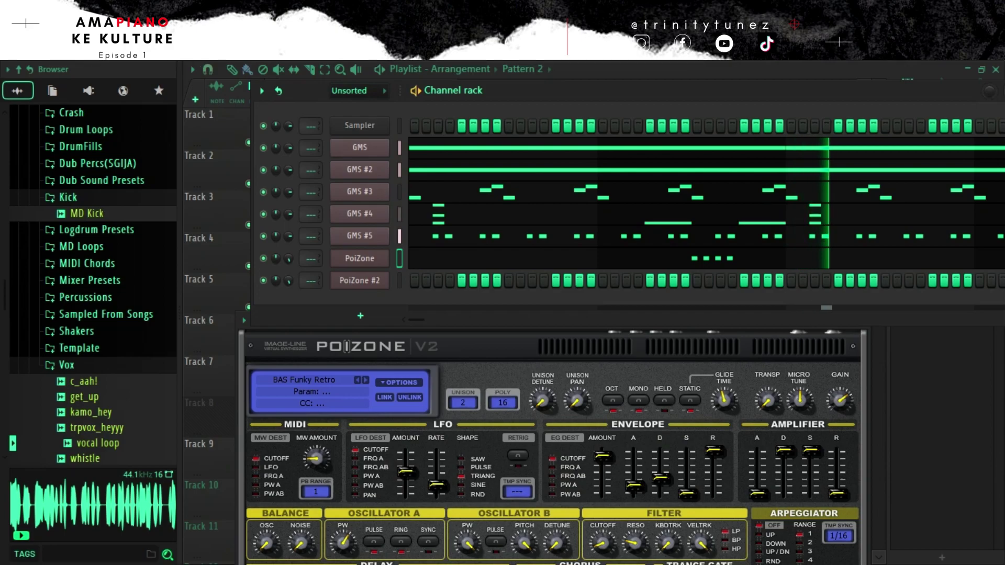
pyautogui.hotkey('ctrl', 'v')
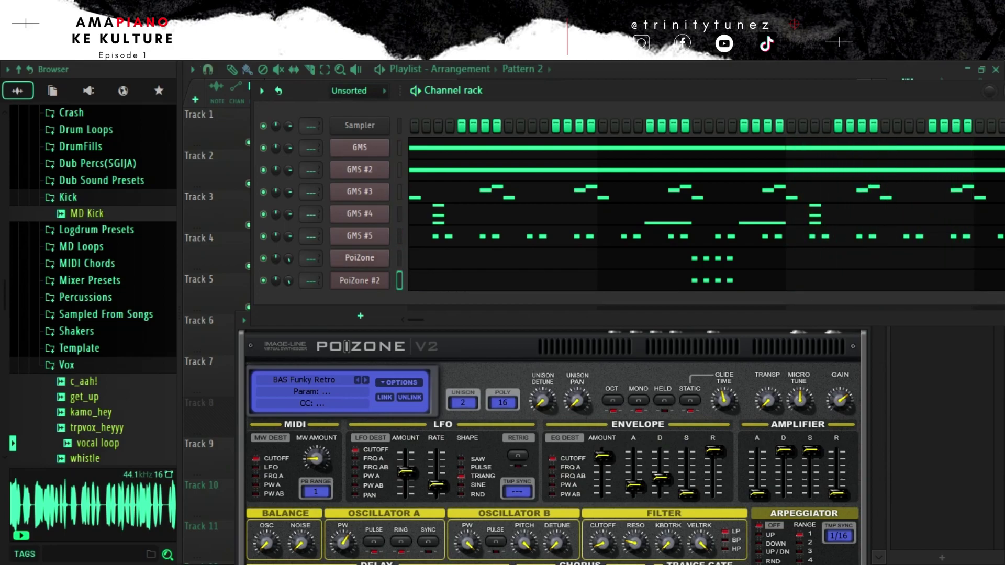
# - Try the four PoiZone #2 notes an octave higher at F5, move them back to F4 and leave the piano roll
pyautogui.press('F7')
pyautogui.scroll(10, 612, 199)
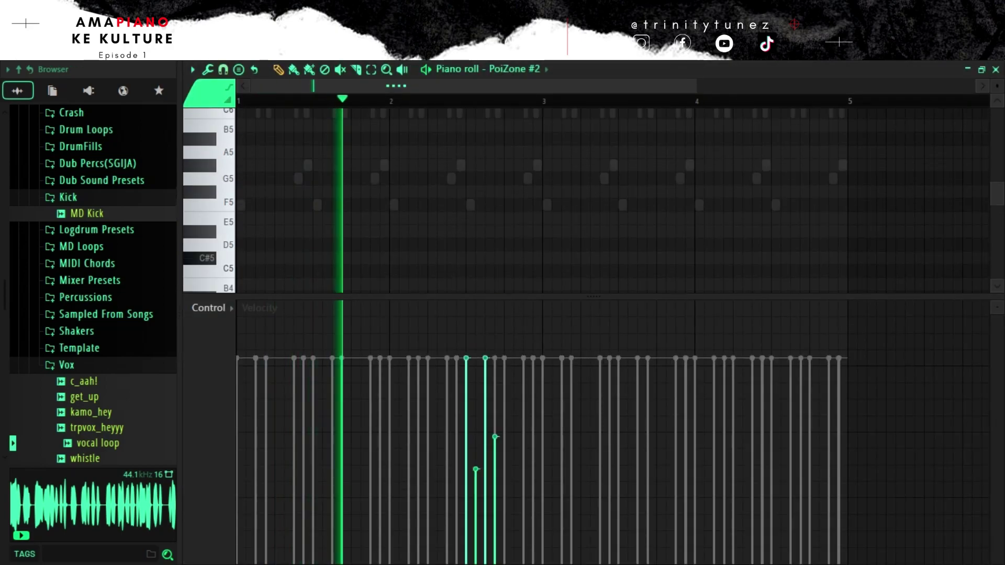
pyautogui.scroll(5, 612, 199)
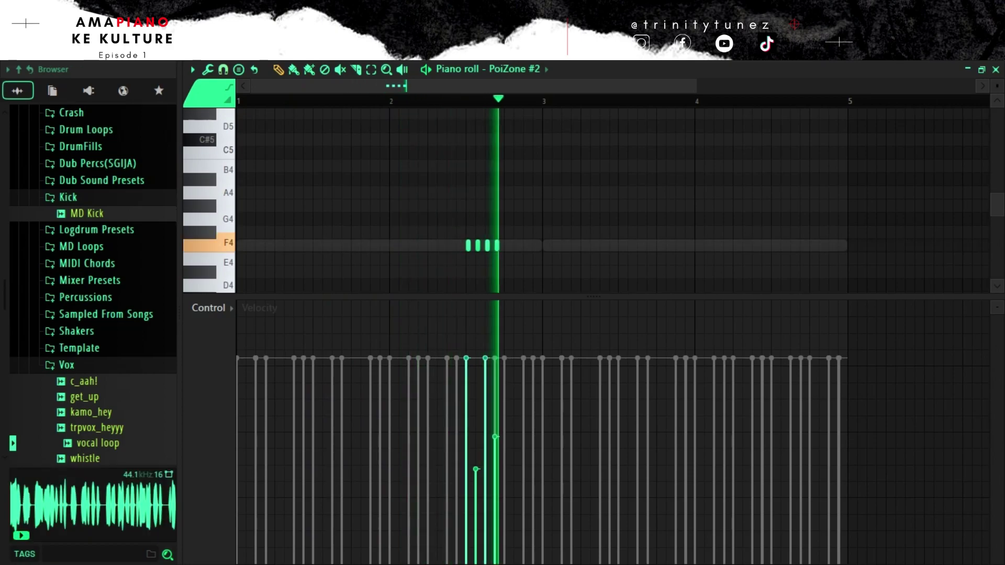
pyautogui.hotkey('ctrl', 'Up')
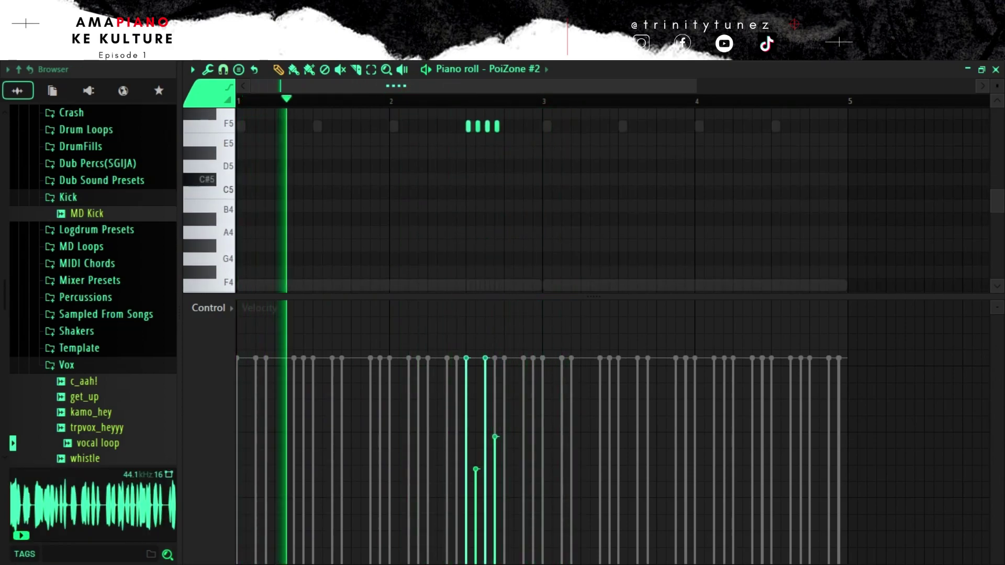
pyautogui.hotkey('ctrl', 'Down')
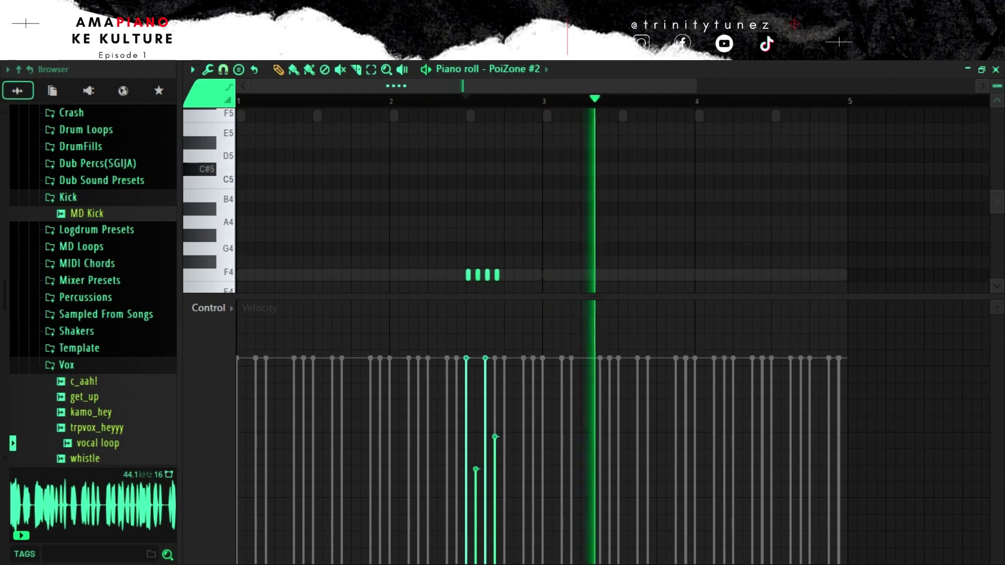
pyautogui.click(995, 70)
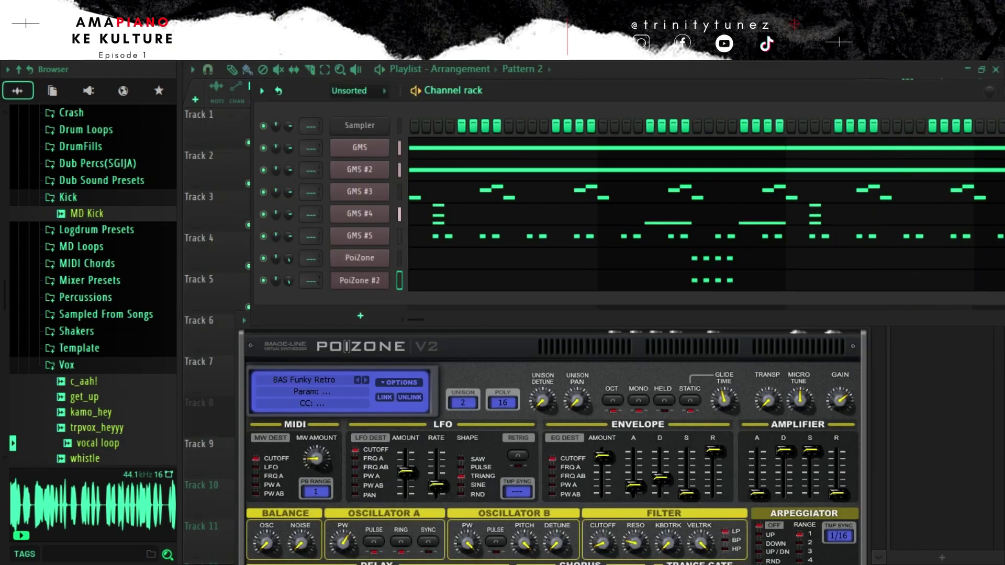
# - Clone the PoiZone #2 channel and load the GAT Sweeping HP program from the Xenos Soundworks bank into PoiZone #3
pyautogui.hotkey('alt', 'c')
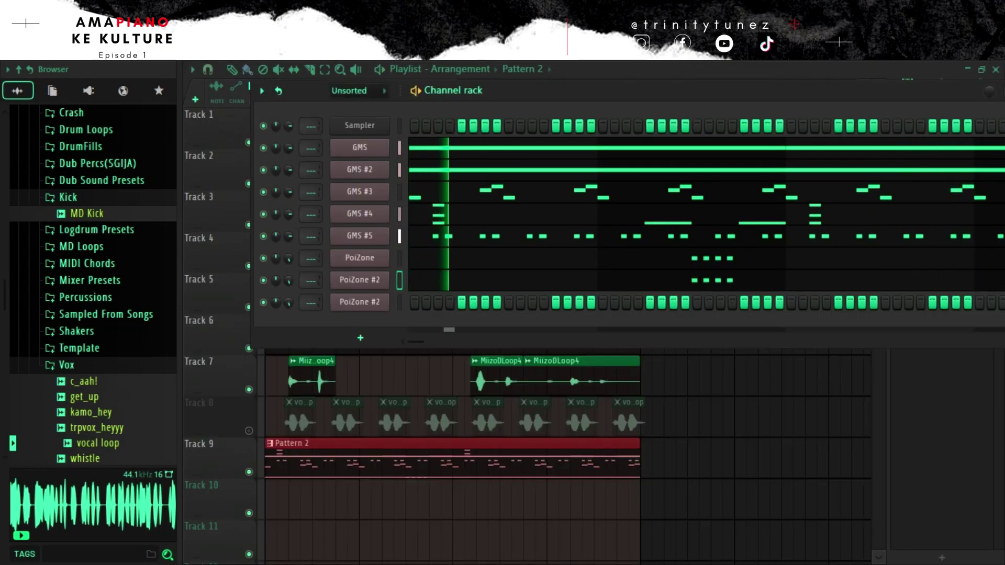
pyautogui.click(399, 302)
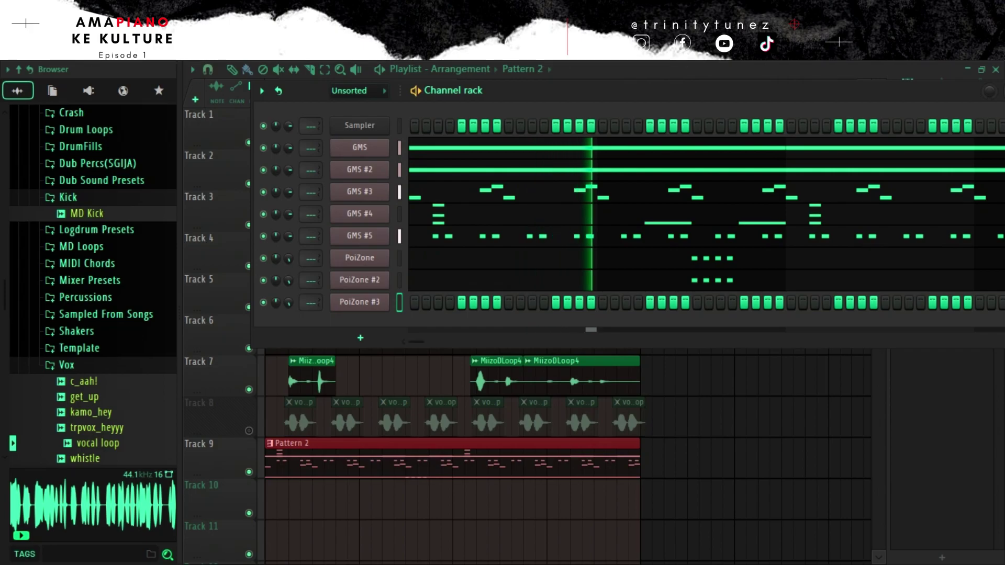
pyautogui.click(360, 302)
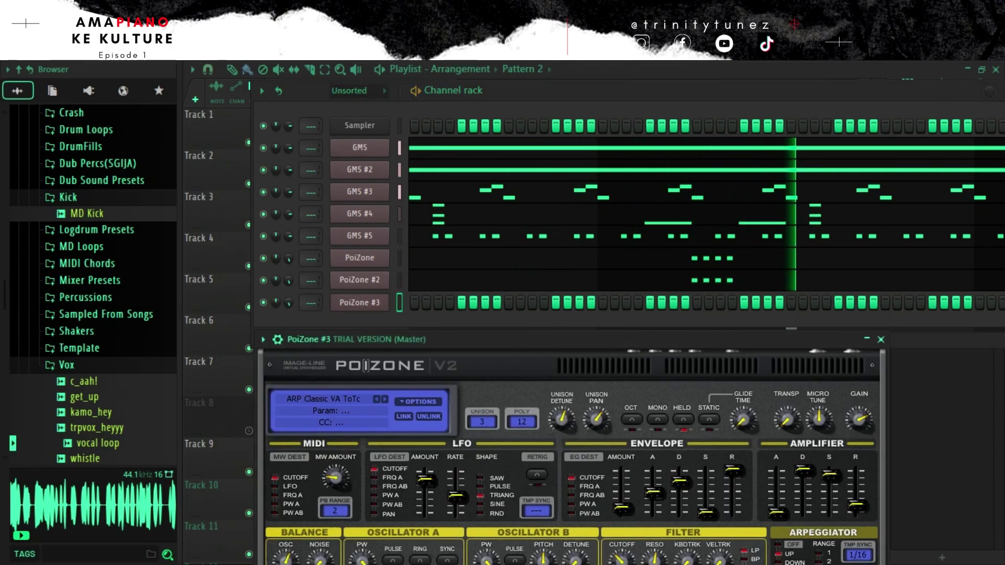
pyautogui.click(323, 399)
pyautogui.scroll(-8, 649, 473)
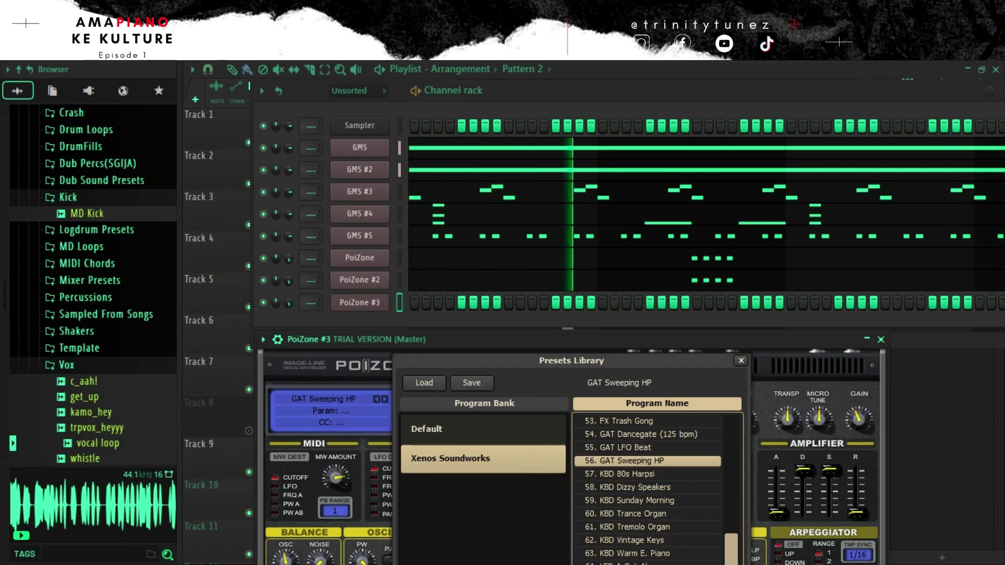
pyautogui.click(740, 360)
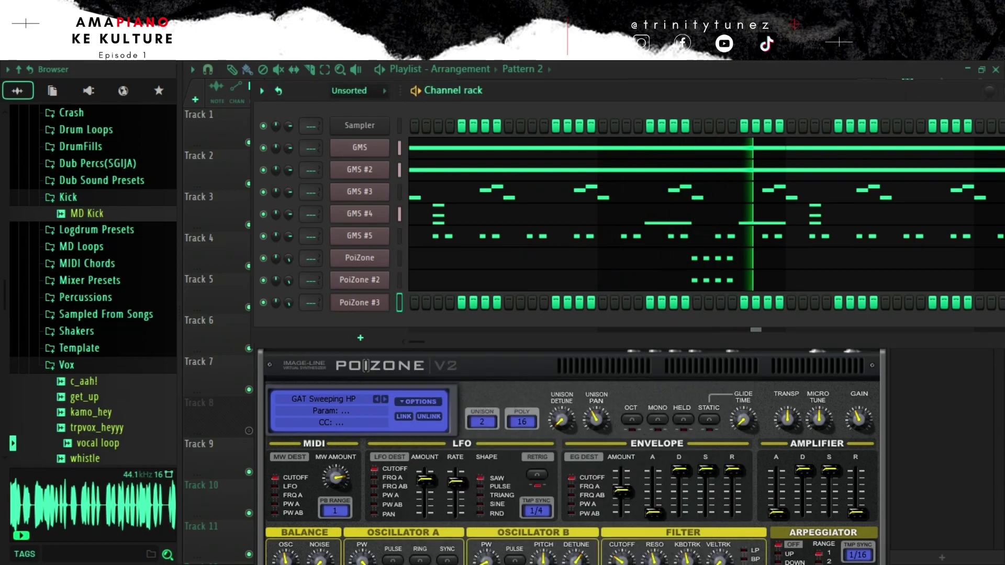
# - Place two adjacent G#5 notes at the start of bar 1 in the PoiZone #3 part and play the pattern
pyautogui.press('F7')
pyautogui.scroll(4, 612, 169)
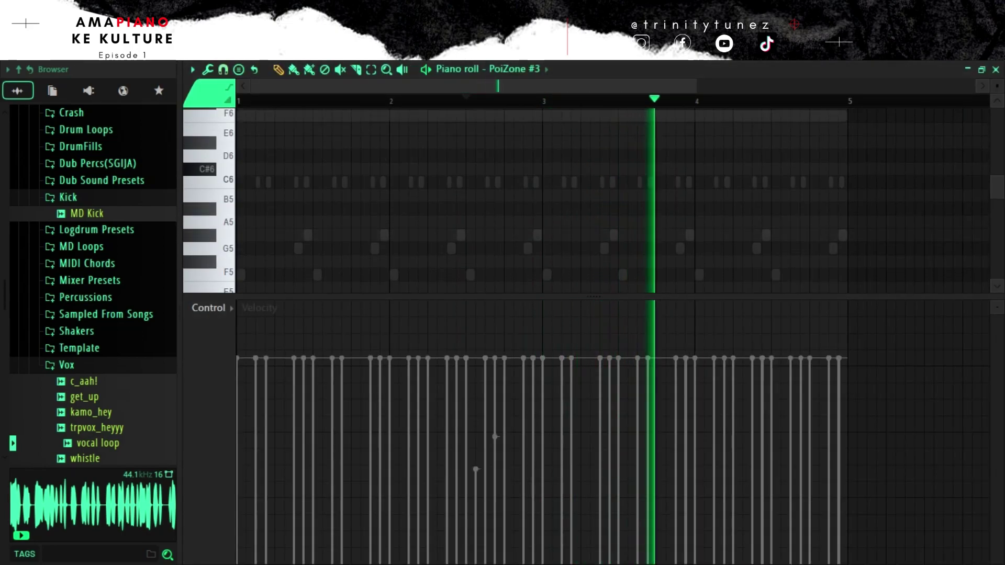
pyautogui.moveTo(239, 222)
pyautogui.mouseDown()
pyautogui.moveTo(239, 235)
pyautogui.moveTo(280, 235)
pyautogui.moveTo(261, 235)
pyautogui.mouseUp()
pyautogui.press('space')
pyautogui.press('space')
pyautogui.press('space')
pyautogui.press('space')
pyautogui.press('space')
# - Shorten the two G#5 notes to leave a gap between them and raise their velocities
pyautogui.hotkey('ctrl', 'a')
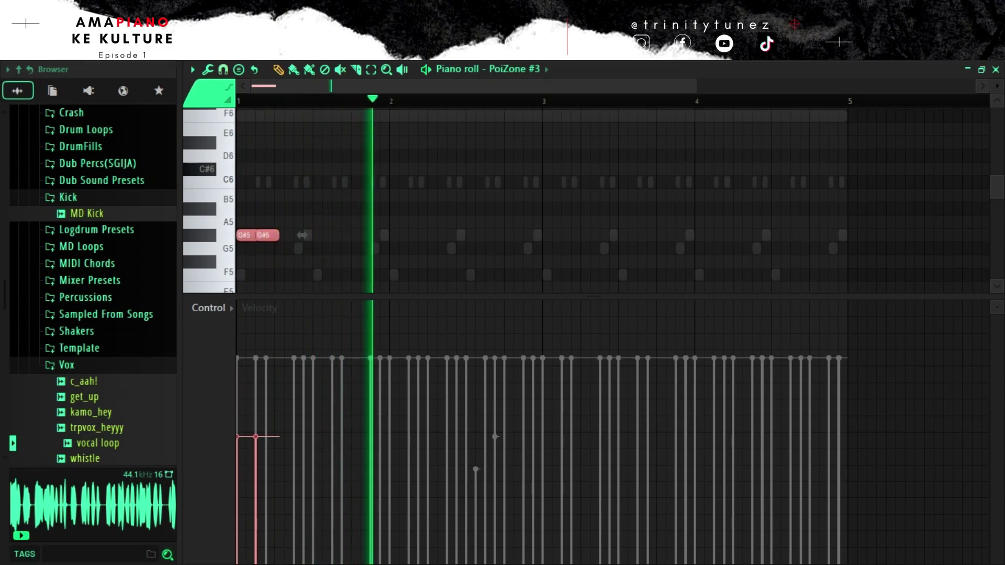
pyautogui.scroll(1, 292, 235)
pyautogui.scroll(3, 292, 235)
pyautogui.press('space')
pyautogui.press('space')
pyautogui.hotkey('ctrl', 'd')
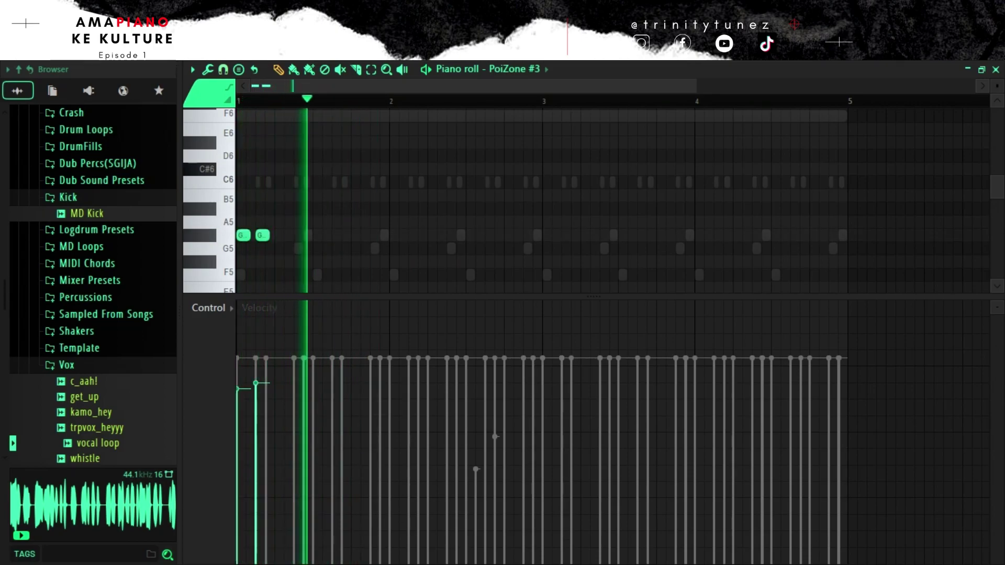
# - Shorten the second G#5 note further and repeat the two-note pair every beat to the end of bar 2
pyautogui.hotkey('ctrl', 'a')
pyautogui.hotkey('ctrl', 'b')
pyautogui.hotkey('ctrl', 'b')
pyautogui.hotkey('ctrl', 'b')
pyautogui.hotkey('ctrl', 'b')
pyautogui.hotkey('ctrl', 'b')
pyautogui.hotkey('ctrl', 'b')
pyautogui.hotkey('ctrl', 'b')
pyautogui.hotkey('ctrl', 'b')
pyautogui.hotkey('ctrl', 'b')
pyautogui.hotkey('ctrl', 'b')
pyautogui.hotkey('ctrl', 'b')
pyautogui.hotkey('ctrl', 'b')
pyautogui.hotkey('ctrl', 'b')
pyautogui.hotkey('ctrl', 'b')
pyautogui.hotkey('ctrl', 'b')
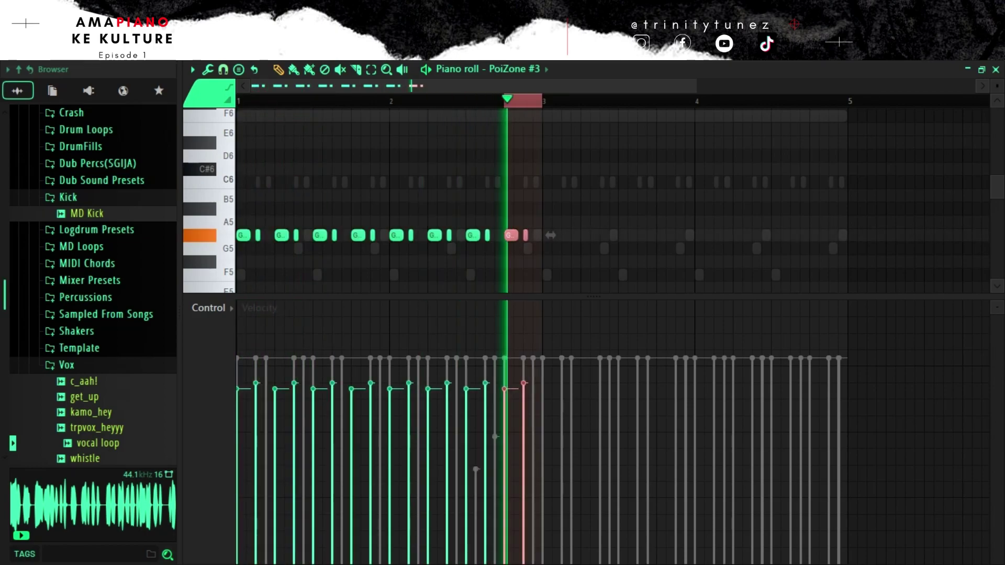
# - Repeat the PoiZone #3 note pairs through the end of bar 4, raise them an octave to G#6, and replay the pattern
pyautogui.hotkey('ctrl', 'd')
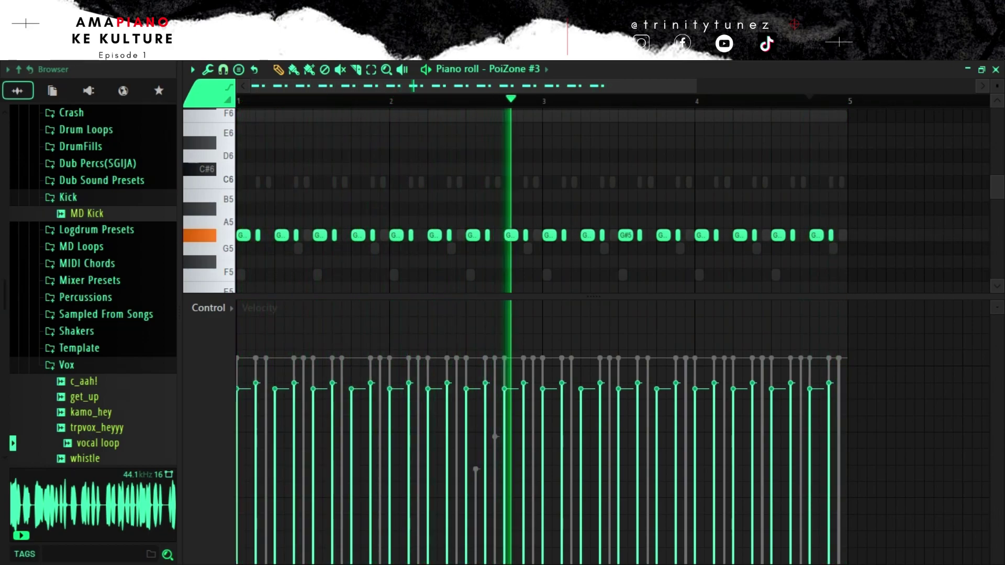
pyautogui.hotkey('ctrl', 'Down')
pyautogui.hotkey('ctrl', 'Up')
pyautogui.hotkey('ctrl', 'Up')
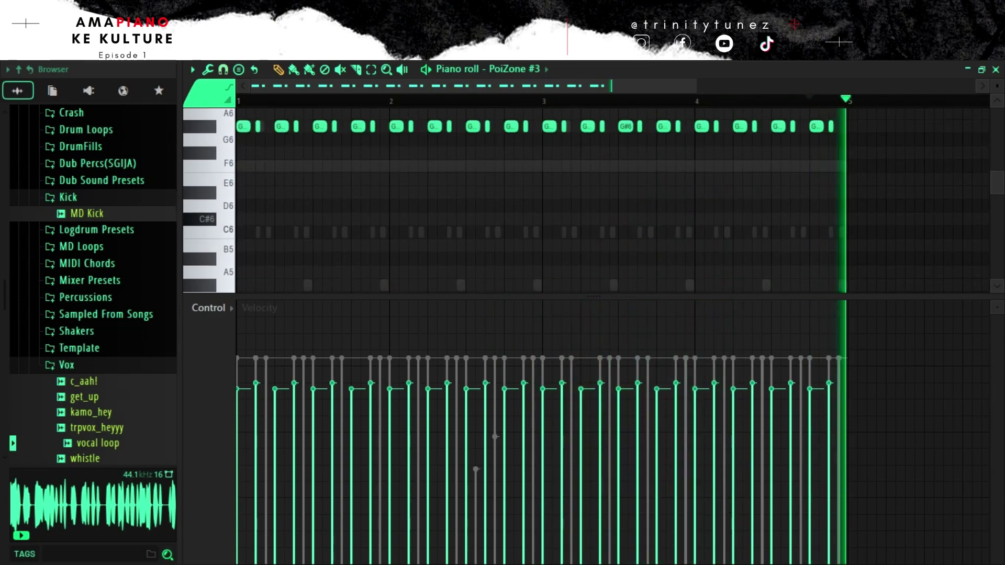
pyautogui.press('space')
pyautogui.press('space')
# - Vary bar 1 by moving the longer notes on beats 2, 3 and 4 to G6, C7 and F6, and the last short note to G6
pyautogui.moveTo(282, 126); pyautogui.dragTo(282, 140)
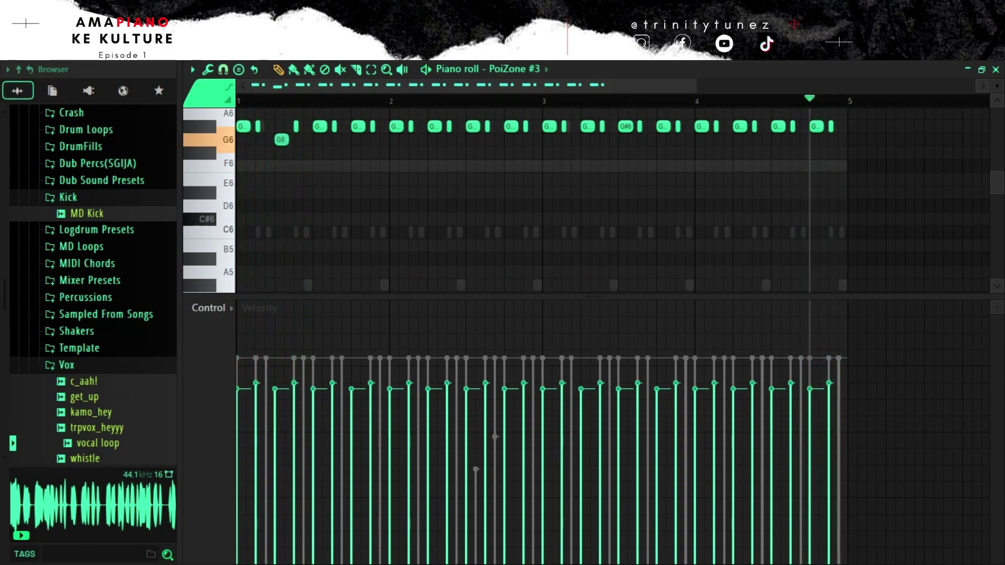
pyautogui.moveTo(282, 140); pyautogui.dragTo(282, 114)
pyautogui.moveTo(282, 114); pyautogui.dragTo(320, 113)
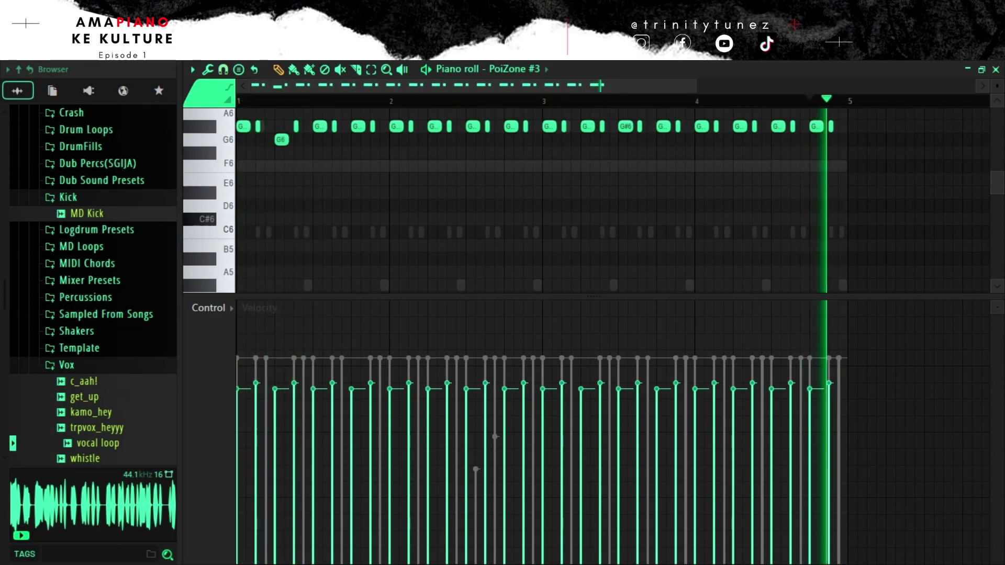
pyautogui.scroll(3, 320, 113)
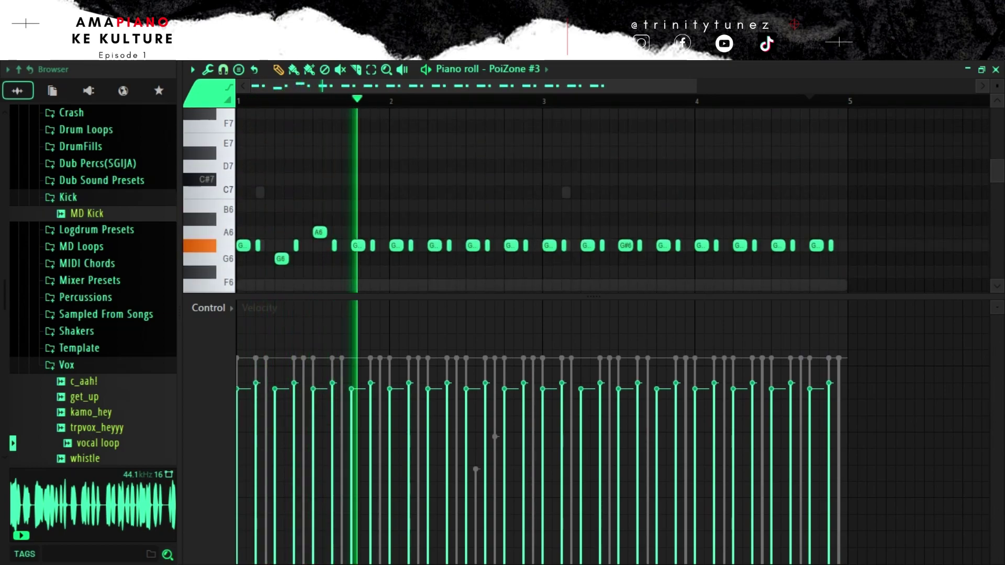
pyautogui.moveTo(320, 232); pyautogui.dragTo(319, 191)
pyautogui.scroll(-1, 320, 192)
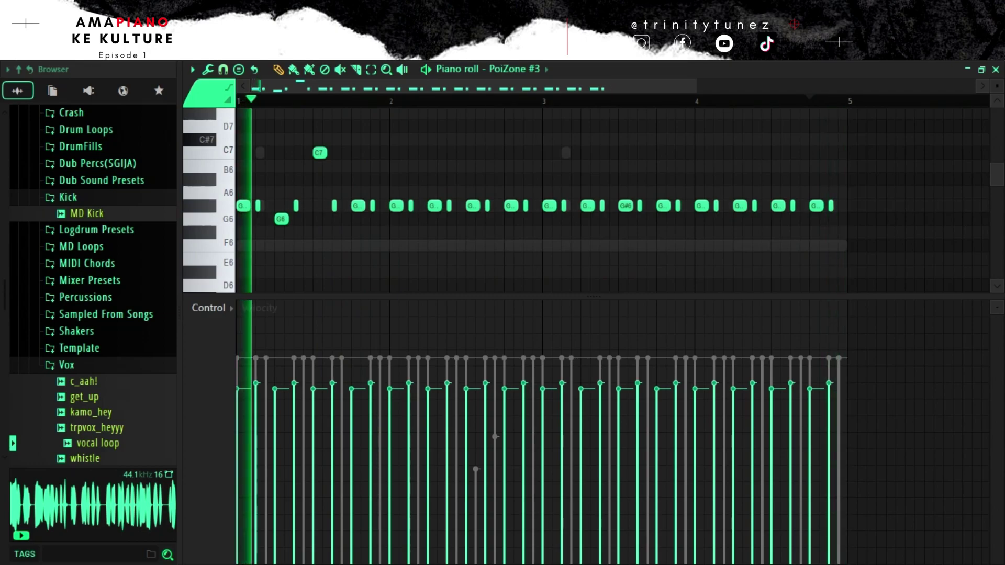
pyautogui.moveTo(357, 206); pyautogui.dragTo(358, 246)
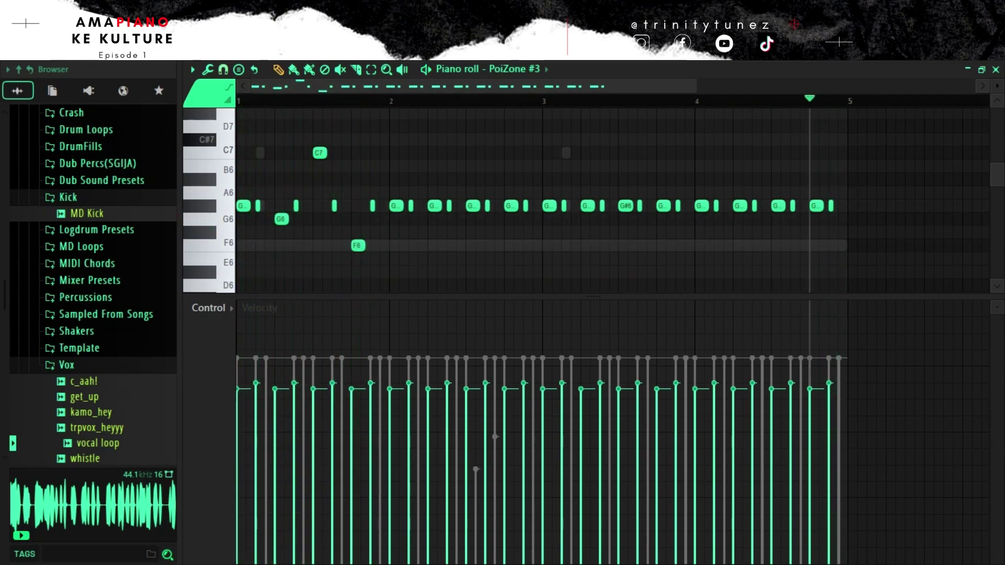
pyautogui.moveTo(372, 205); pyautogui.dragTo(372, 219)
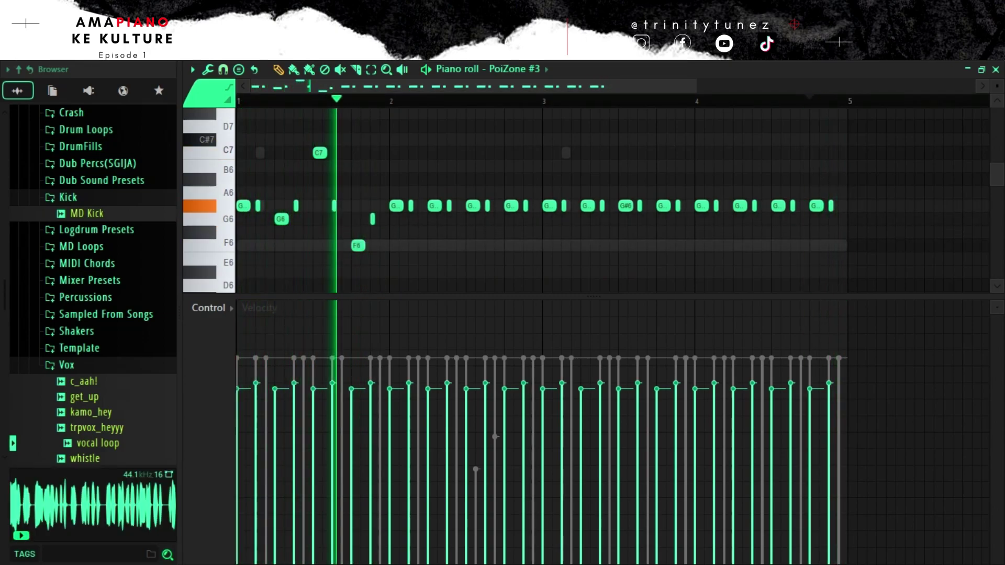
# - Replace the notes in bars 2 to 4 with copies of the bar 1 phrase and lower the whole PoiZone #3 part an octave
pyautogui.rightClick(396, 206)
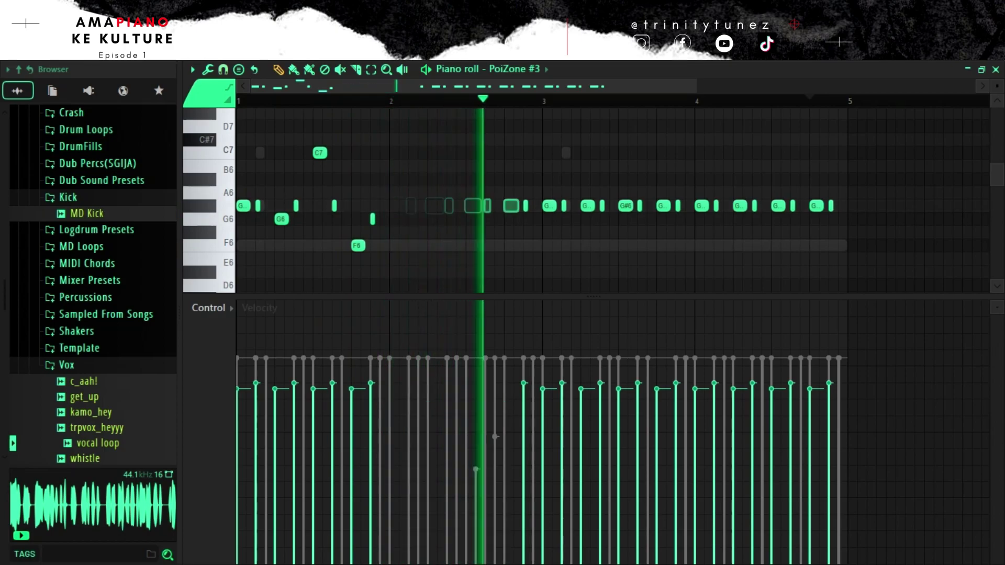
pyautogui.moveTo(515, 206); pyautogui.dragTo(832, 205)
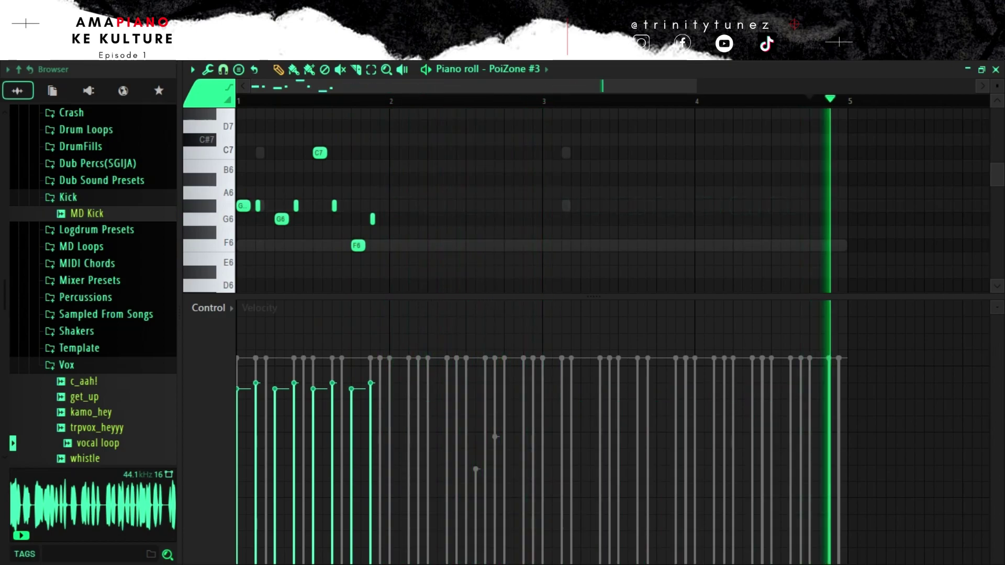
pyautogui.moveTo(238, 101); pyautogui.dragTo(398, 199)
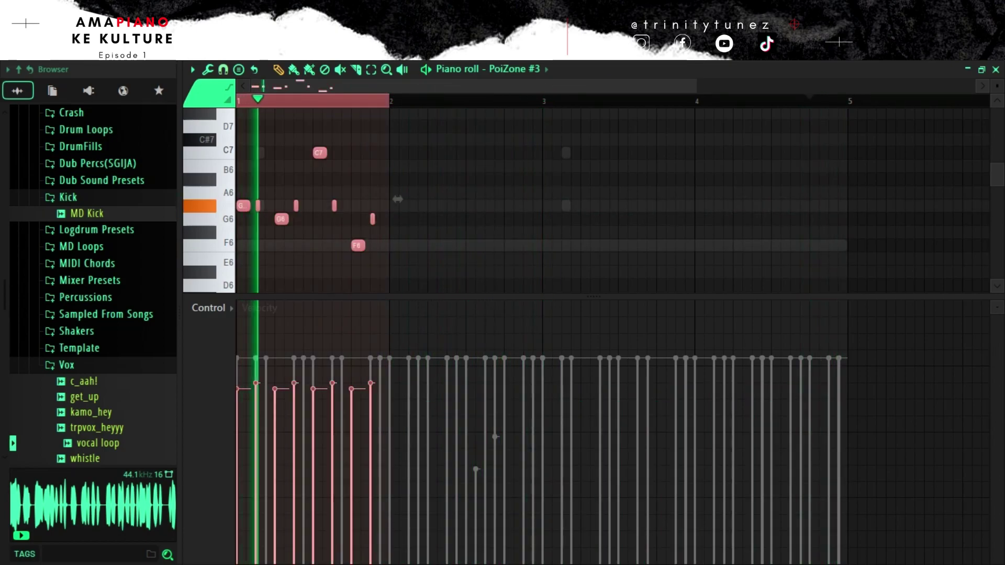
pyautogui.hotkey('ctrl', 'b')
pyautogui.hotkey('ctrl', 'b')
pyautogui.hotkey('ctrl', 'b')
pyautogui.hotkey('ctrl', 'd')
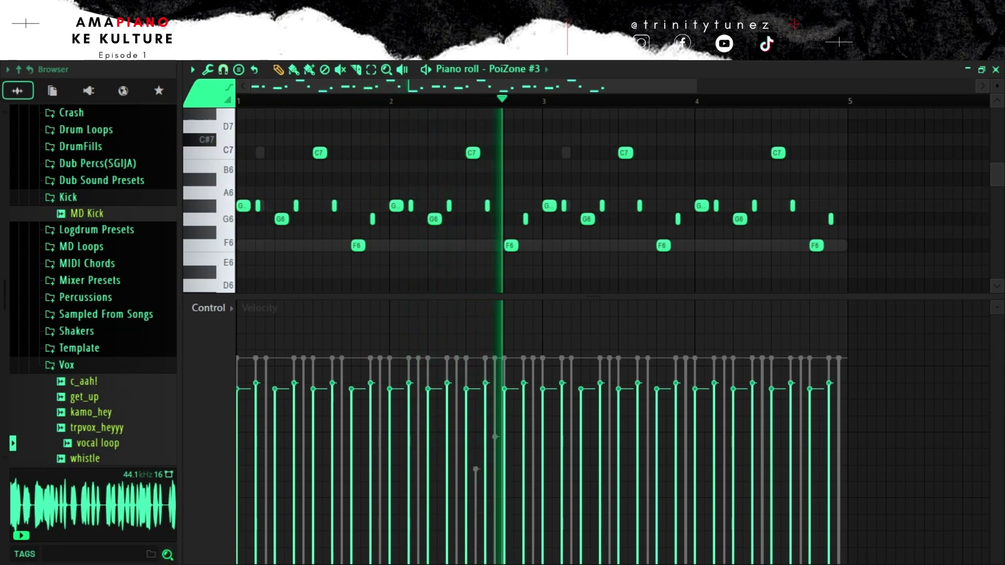
pyautogui.hotkey('ctrl', 'Down')
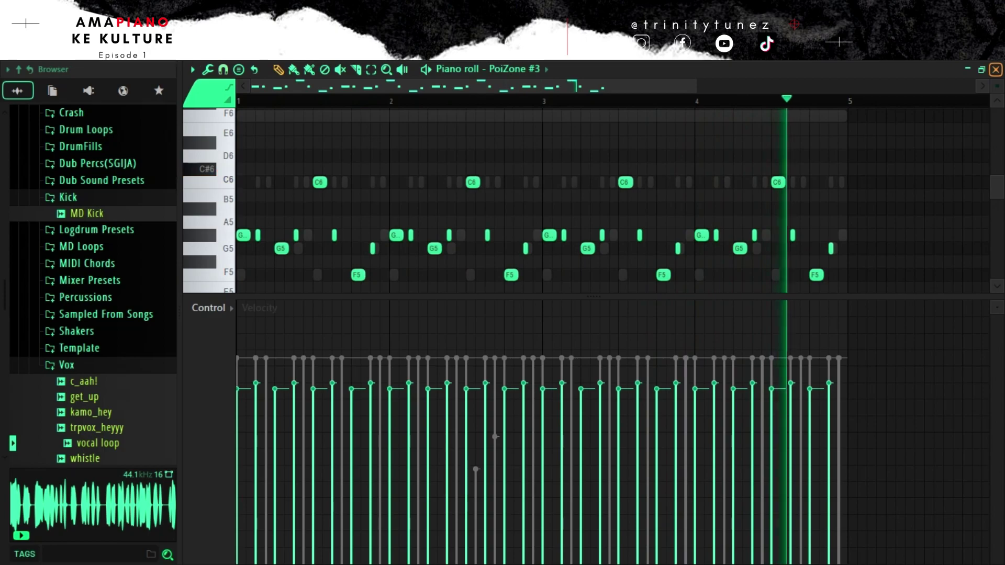
# - Close the PoiZone #3 note editor and add a Log Drum channel to Pattern 2 below PoiZone #3
pyautogui.press('F7')
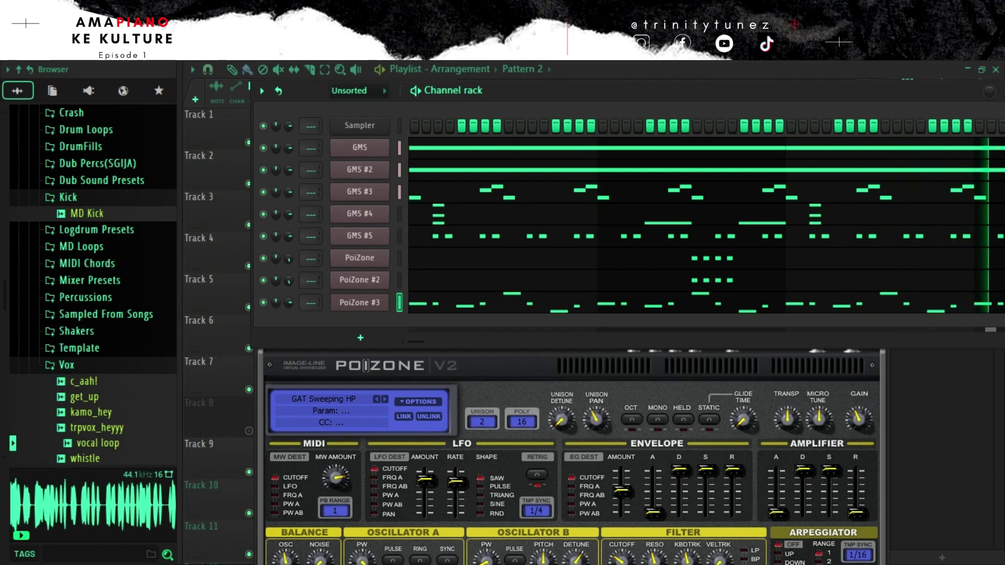
pyautogui.scroll(2, 94, 283)
pyautogui.scroll(-6, 93, 283)
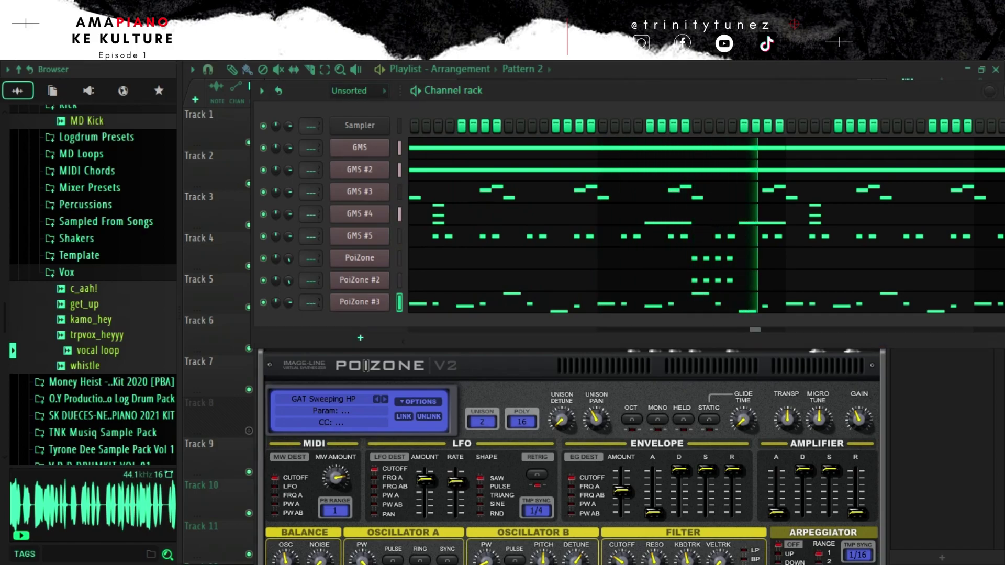
pyautogui.press('Escape')
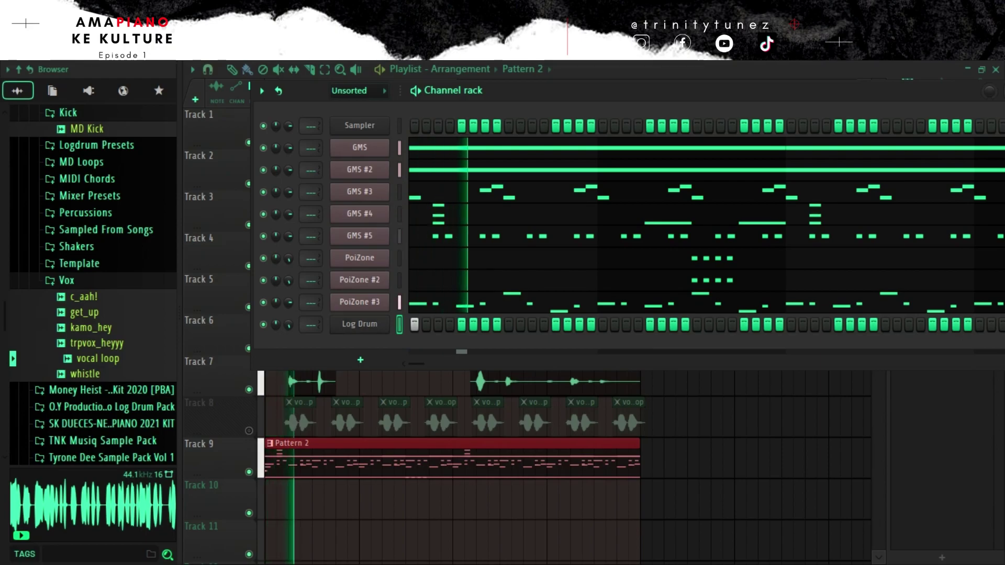
# - Enter four short hits at the end of bar 1 and a long note at bar 2 in the Log Drum part, legato on C4
pyautogui.press('F7')
pyautogui.moveTo(593, 296); pyautogui.dragTo(593, 487)
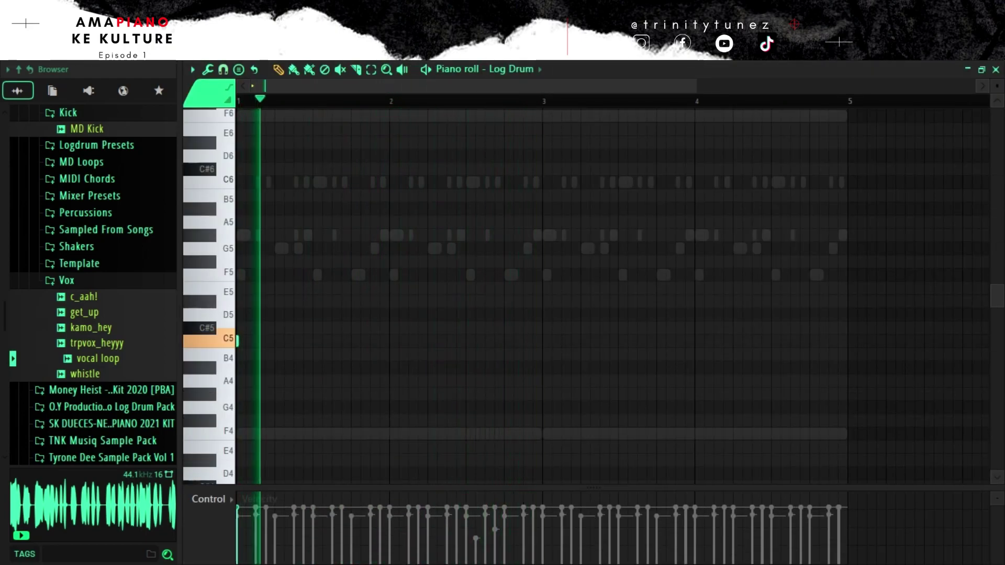
pyautogui.press('z')
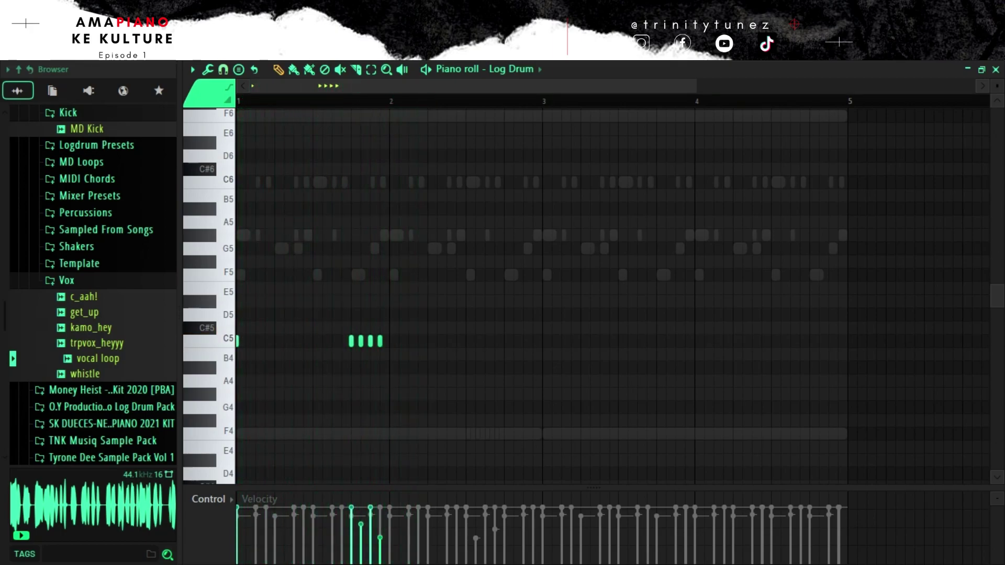
pyautogui.hotkey('ctrl', 'Down')
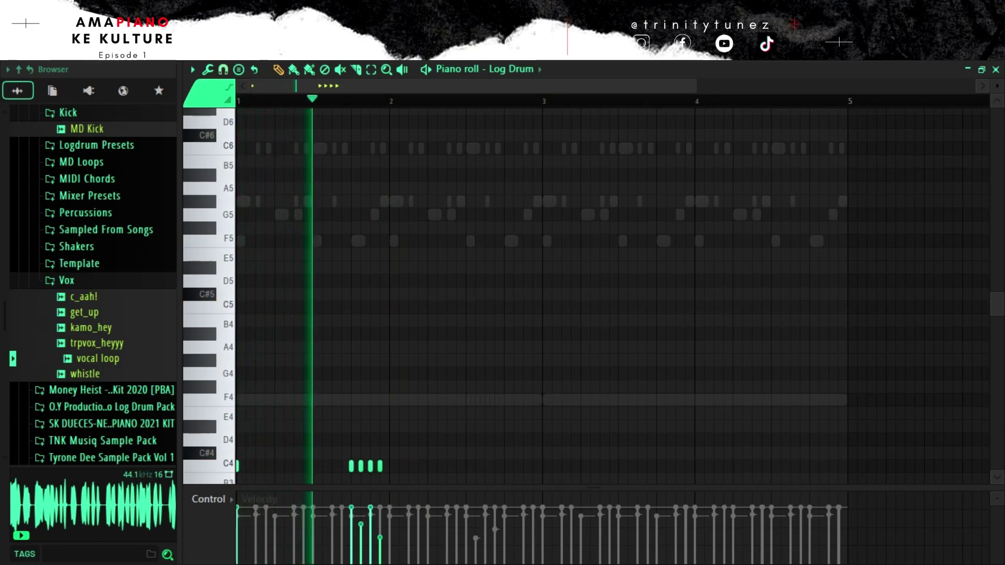
pyautogui.hotkey('ctrl', 'l')
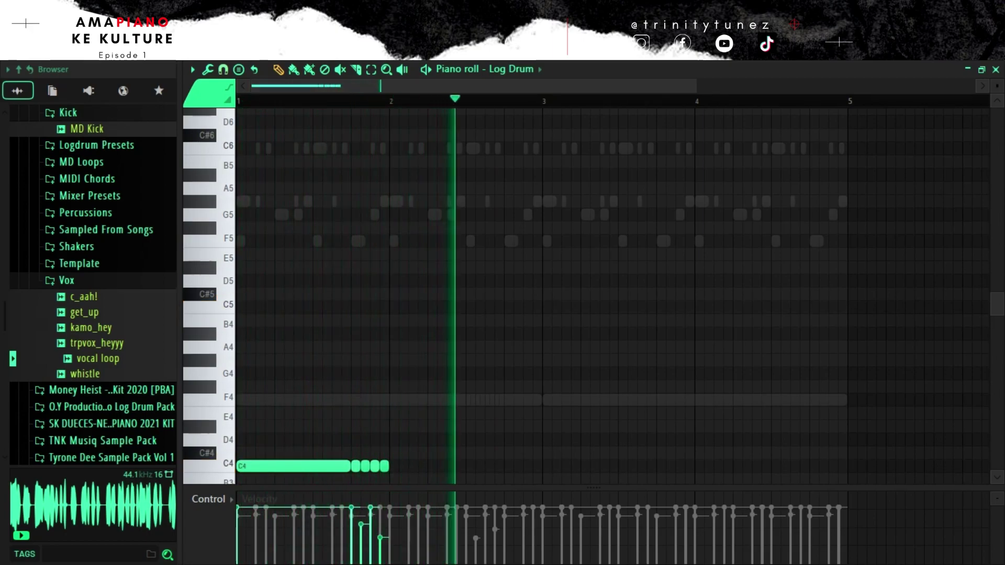
pyautogui.moveTo(403, 478); pyautogui.dragTo(394, 466)
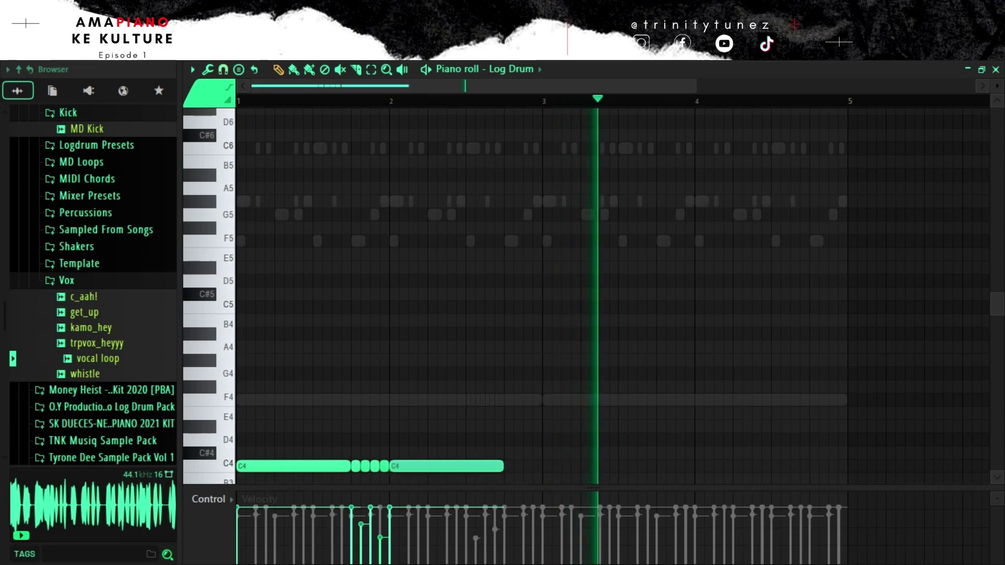
# - Raise the Log Drum notes two octaves to C6 and add a long C6 at bar 3 followed by a long B5 on beat 4
pyautogui.hotkey('ctrl', 'Up')
pyautogui.hotkey('ctrl', 'Up')
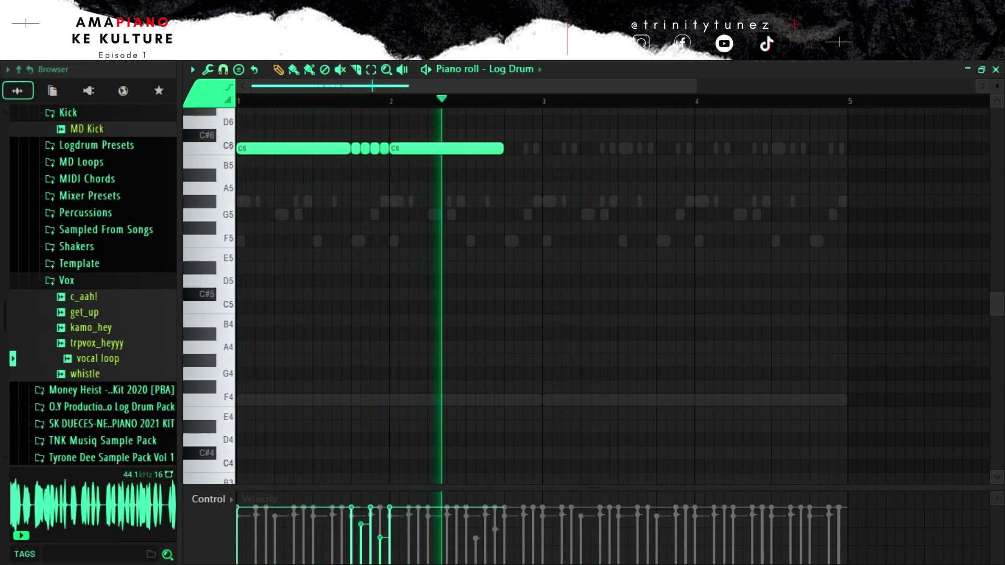
pyautogui.click(547, 148)
pyautogui.click(661, 162)
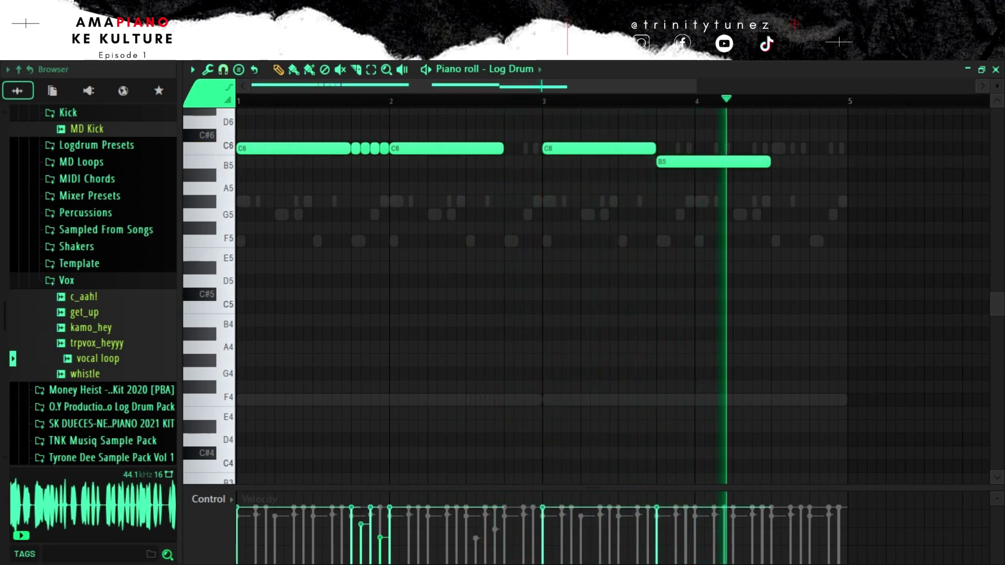
# - Lower the Log Drum part an octave to C5 and put the last long note on A4
pyautogui.hotkey('ctrl', 'Down')
pyautogui.click(661, 348)
pyautogui.rightClick(661, 321)
pyautogui.rightClick(661, 347)
pyautogui.click(661, 348)
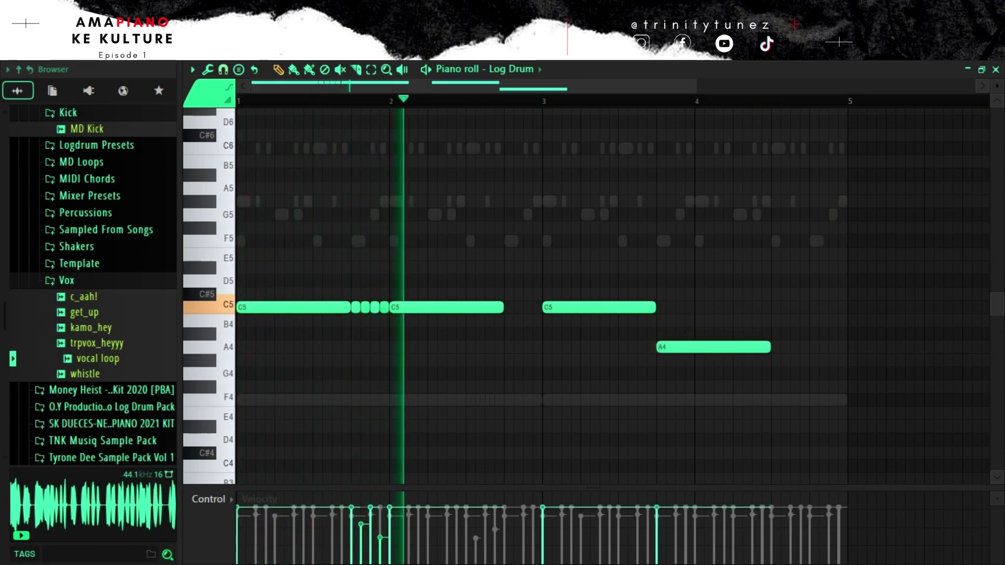
# - Move the four short hits at the end of bar 1 up to F#, lower the whole Log Drum part an octave, and replay it
pyautogui.moveTo(353, 307); pyautogui.dragTo(412, 228)
pyautogui.hotkey('ctrl', 'd')
pyautogui.hotkey('ctrl', 'Down')
pyautogui.press('space')
pyautogui.press('space')
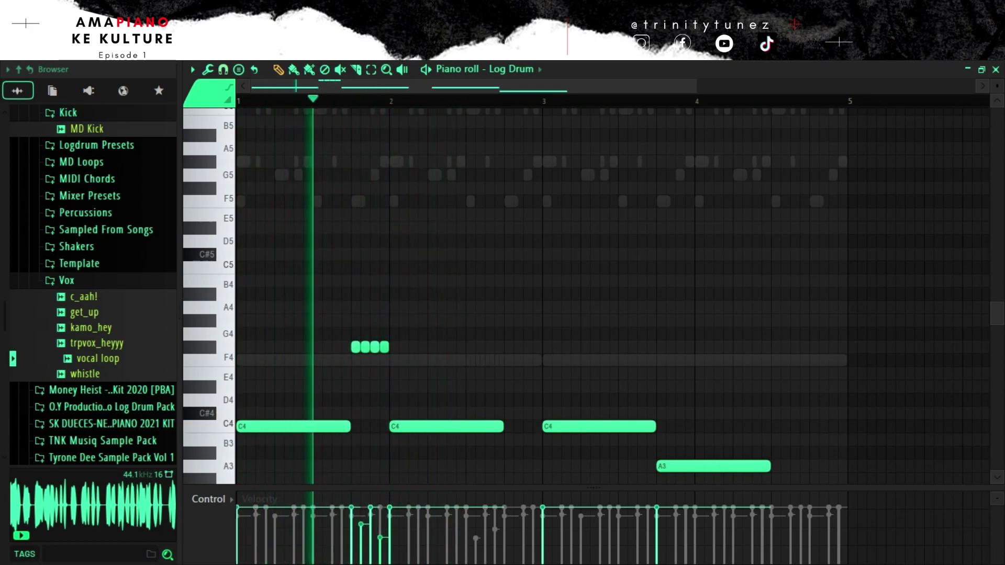
# - Transpose the whole Log Drum part during playback until the three main long notes sit on F4 and the last one on D4
pyautogui.press('F6')
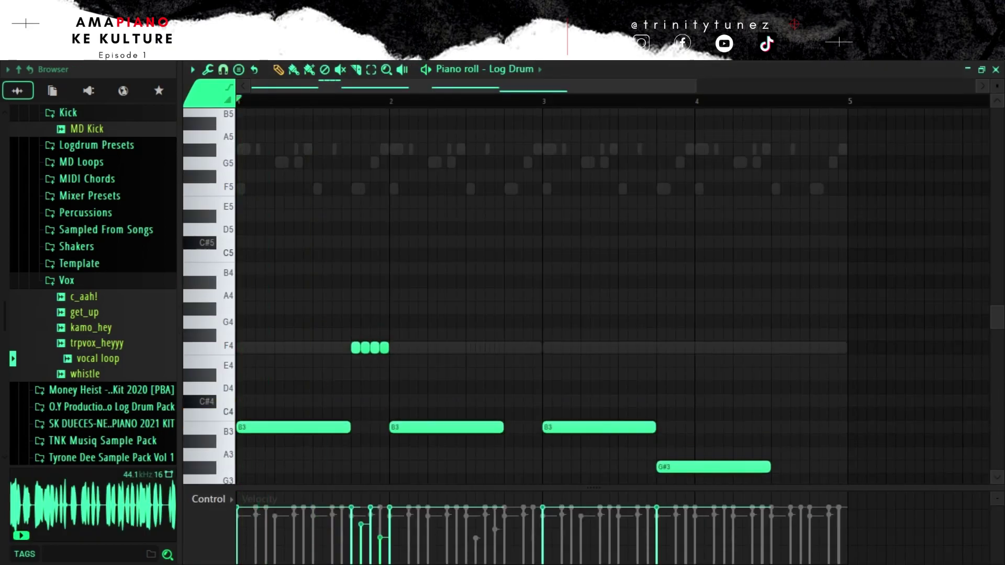
pyautogui.press('space')
pyautogui.hotkey('shift', 'Down')
pyautogui.hotkey('shift', 'Down')
pyautogui.hotkey('shift', 'Down')
pyautogui.hotkey('shift', 'Down')
pyautogui.hotkey('shift', 'Down')
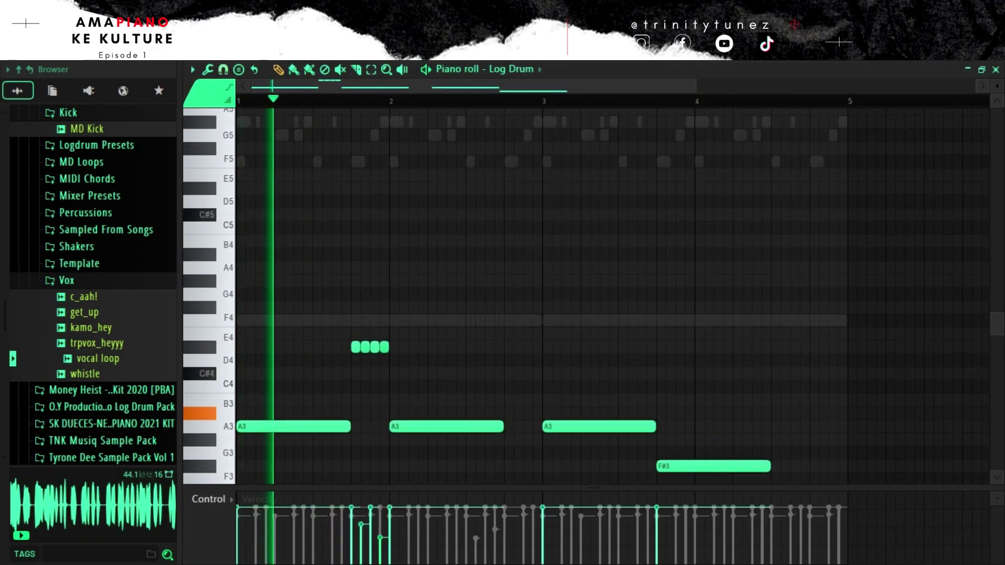
pyautogui.press('space')
pyautogui.press('space')
pyautogui.hotkey('ctrl', 'Up')
pyautogui.press('space')
pyautogui.press('space')
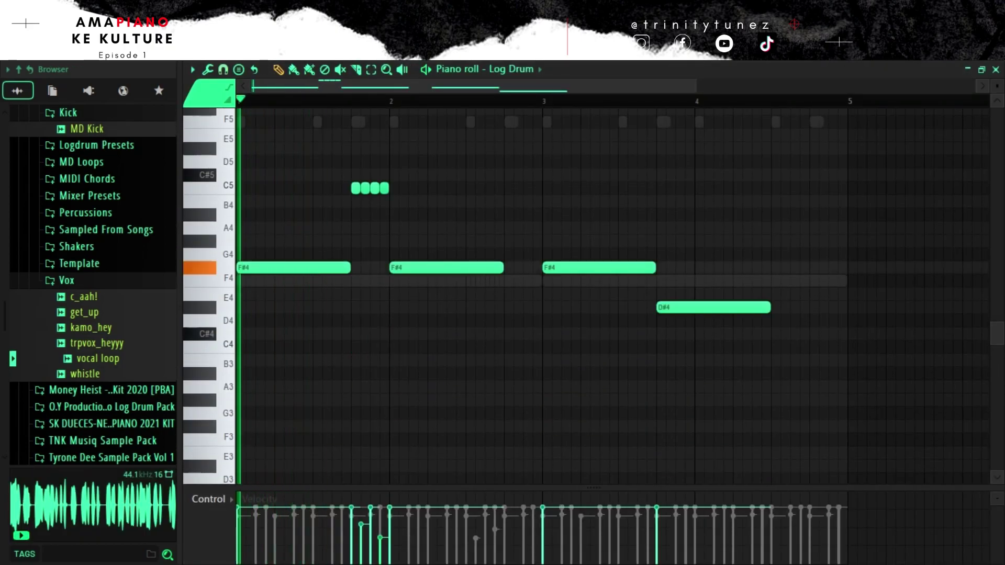
pyautogui.hotkey('shift', 'Down')
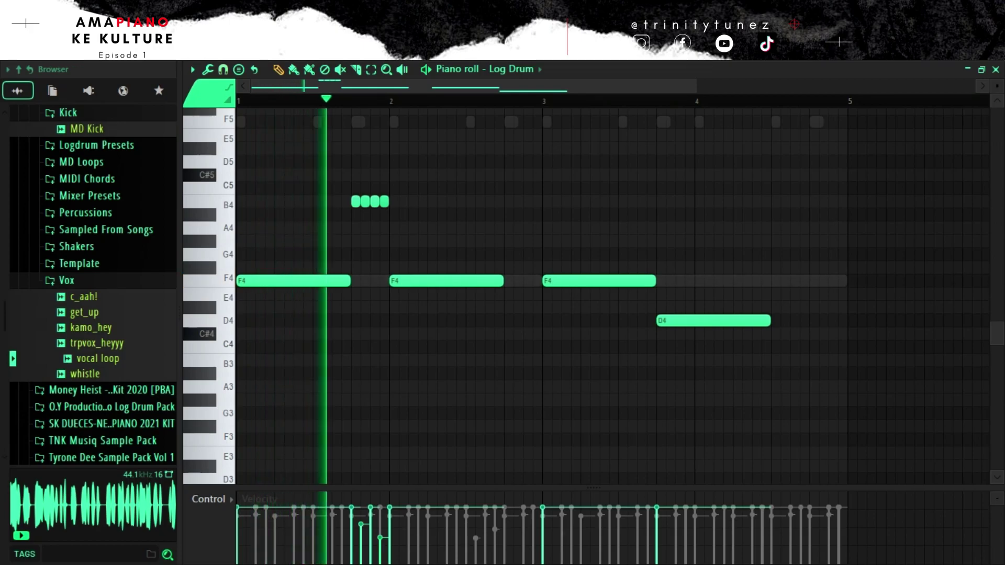
# - Raise only the four short hits at the end of bar 1 to F5, then deselect them
pyautogui.moveTo(348, 183); pyautogui.dragTo(409, 233)
pyautogui.press('space')
pyautogui.press('space')
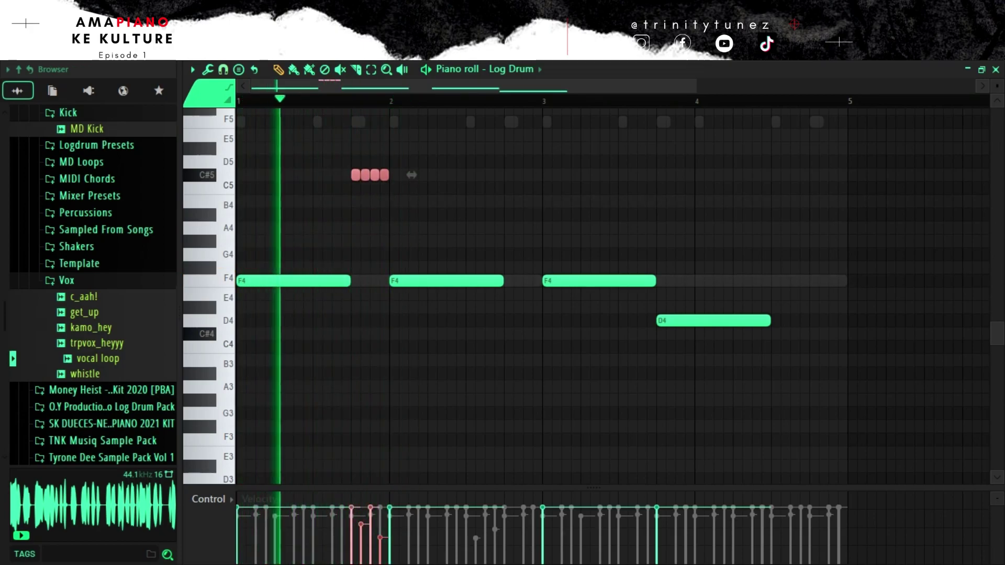
pyautogui.hotkey('shift', 'Up')
pyautogui.hotkey('shift', 'Up')
pyautogui.hotkey('shift', 'Up')
pyautogui.hotkey('shift', 'Up')
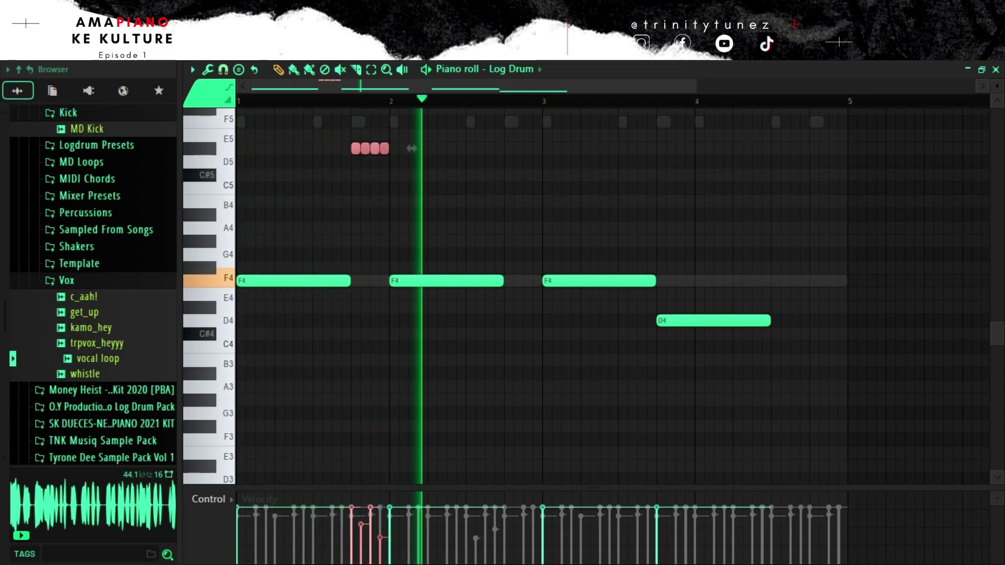
pyautogui.hotkey('shift', 'Down')
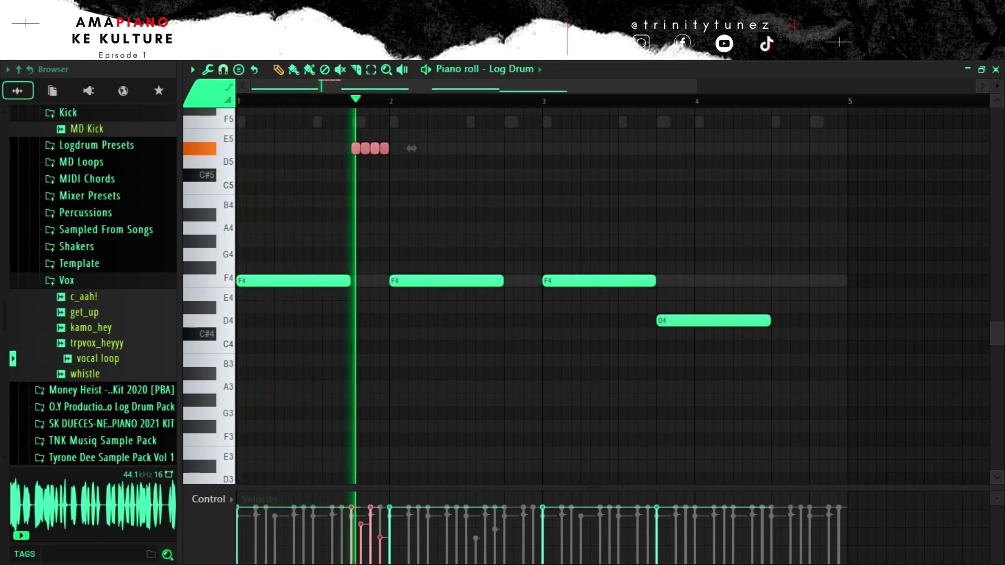
pyautogui.hotkey('shift', 'Up')
pyautogui.hotkey('shift', 'Up')
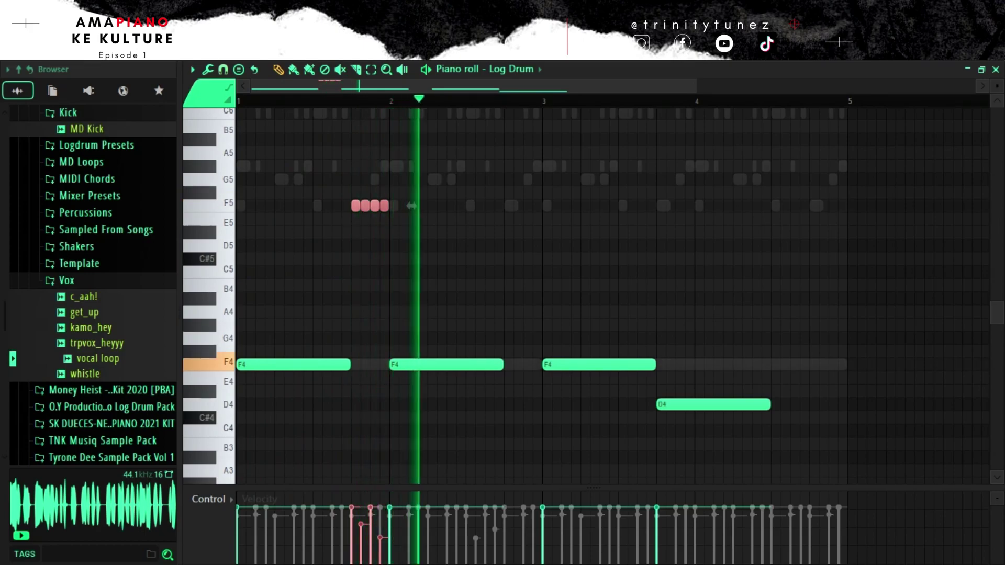
pyautogui.hotkey('ctrl', 'd')
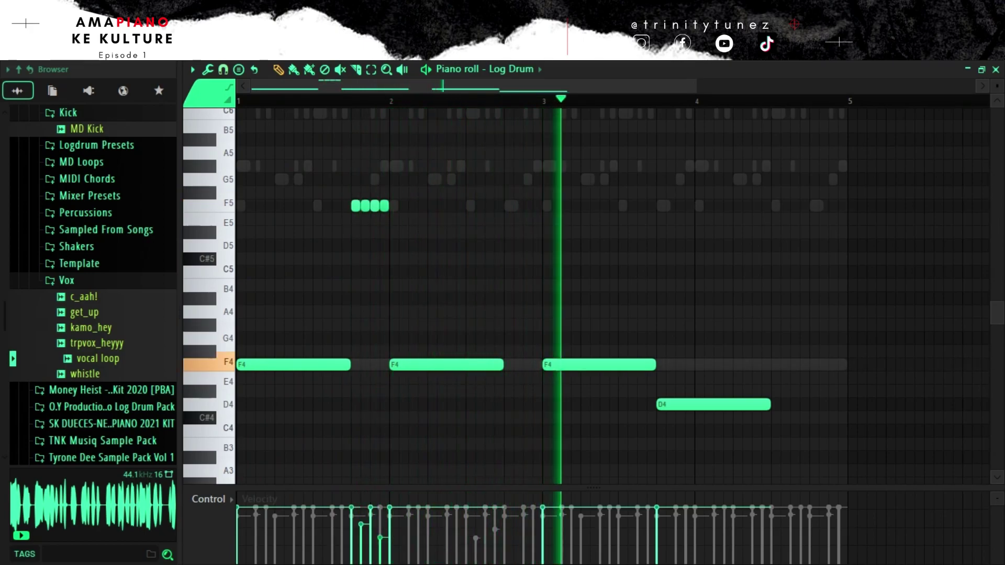
# - Add long F4 notes on beats 2 and 3 of bar 3 and a G4 half a beat after them, then play the pattern
pyautogui.press('space')
pyautogui.moveTo(622, 311); pyautogui.dragTo(585, 365)
pyautogui.press('space')
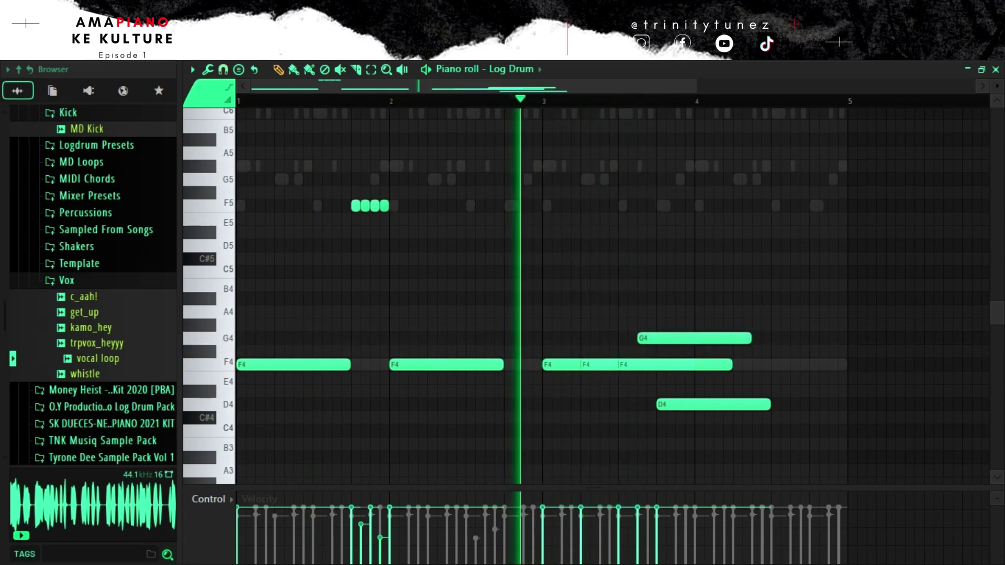
# - Shift the last F4 note of bar 3 slightly earlier and delete the G4 and D4 notes that follow it
pyautogui.moveTo(632, 365); pyautogui.dragTo(623, 365)
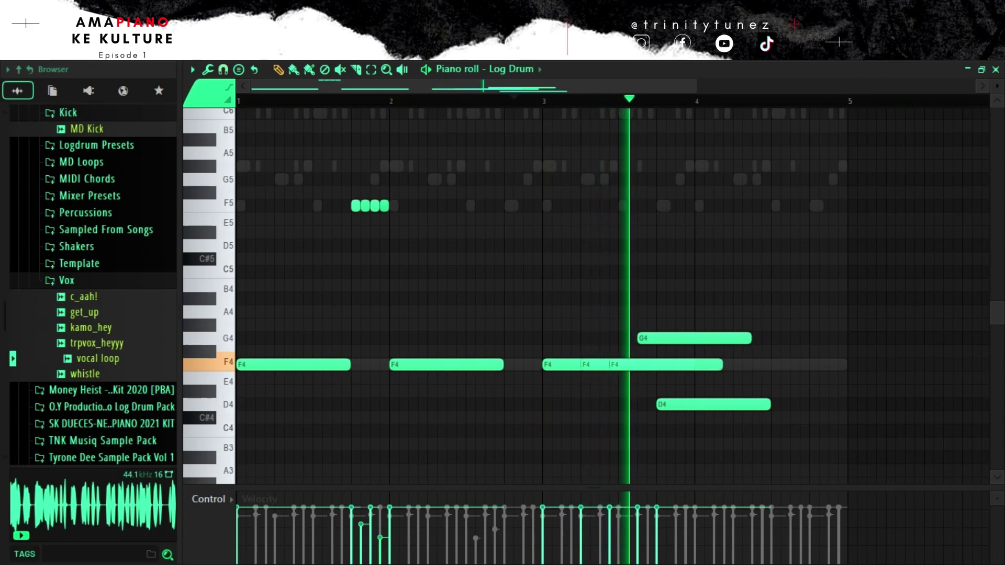
pyautogui.rightClick(694, 338)
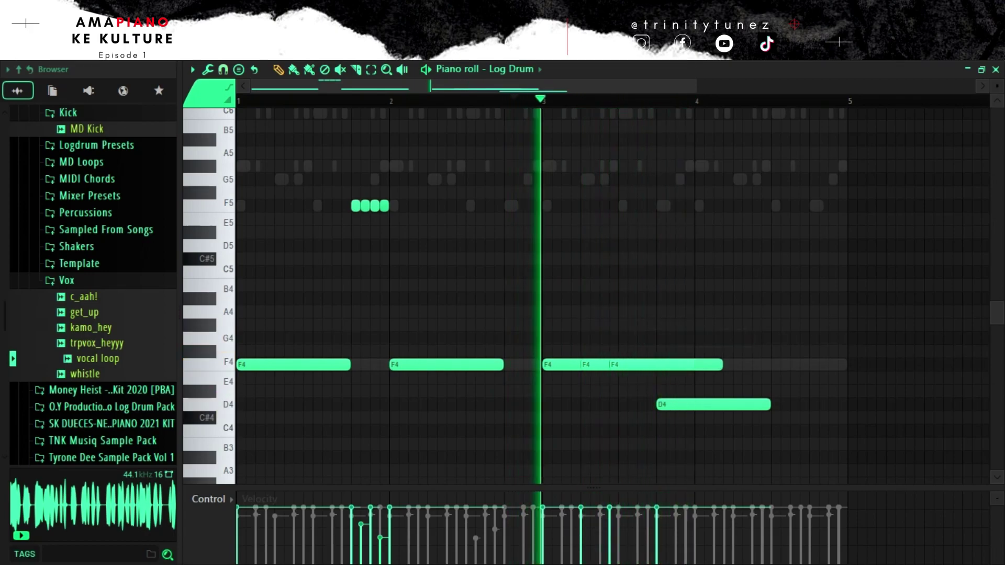
pyautogui.rightClick(714, 404)
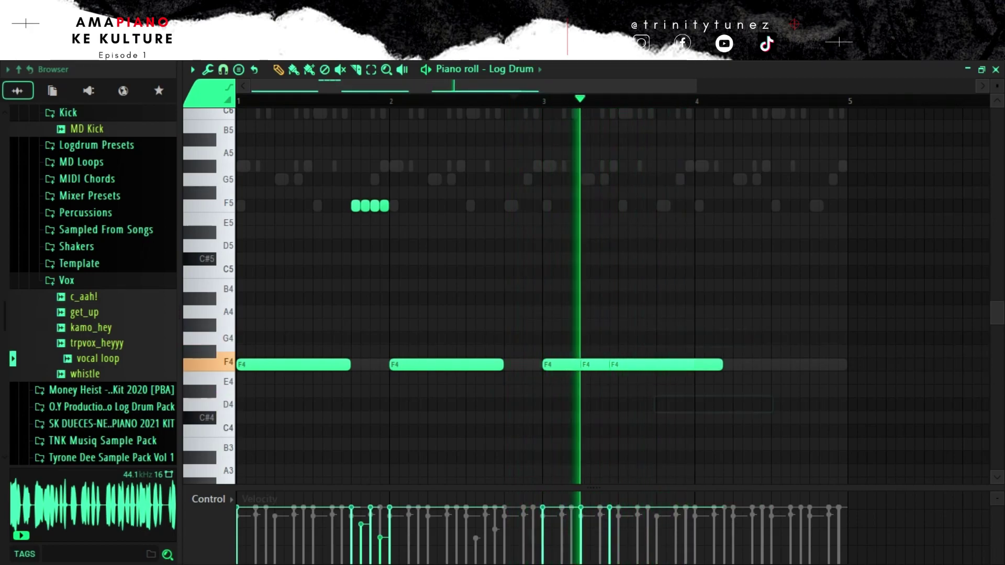
# - End bar 3 with two short C#4 notes followed by a long C4 lasting to the end of bar 4, and check by playback
pyautogui.click(701, 417)
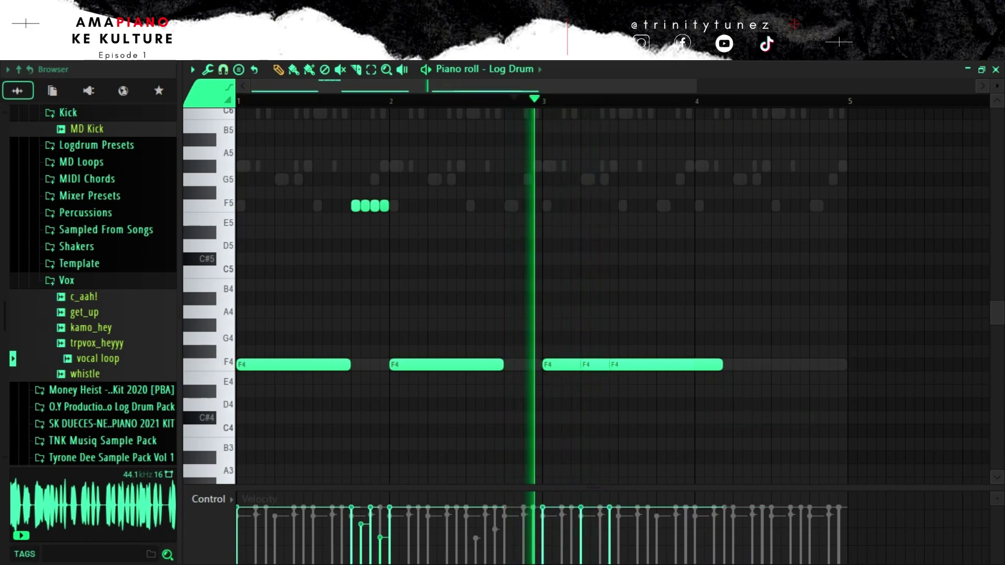
pyautogui.moveTo(628, 365); pyautogui.dragTo(629, 417)
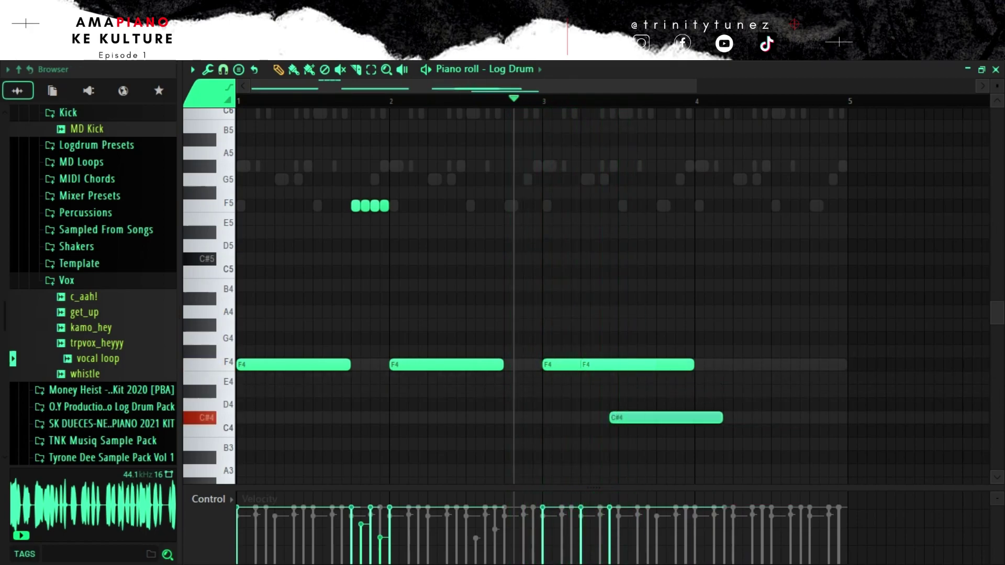
pyautogui.click(649, 418)
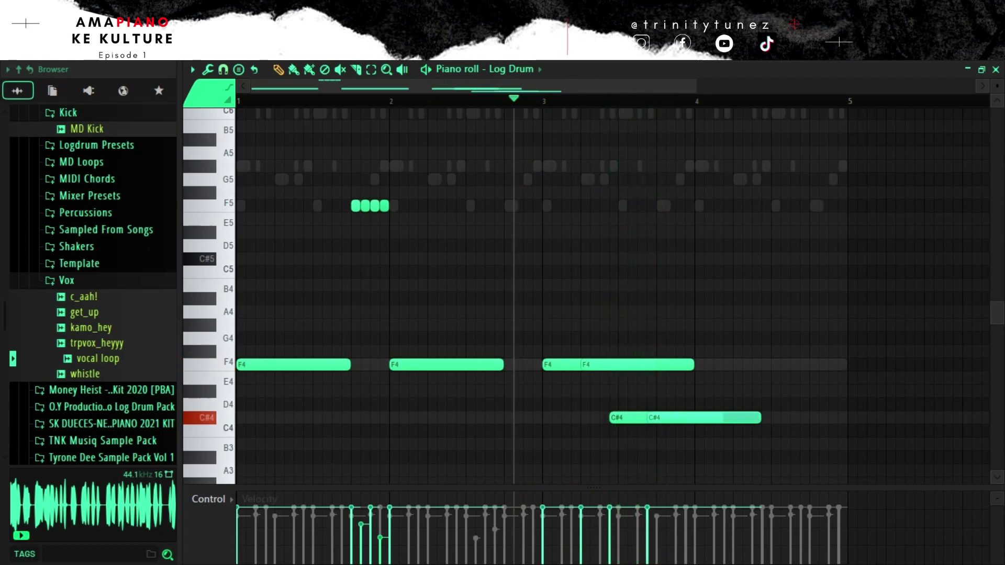
pyautogui.press('space')
pyautogui.scroll(-1, 593, 295)
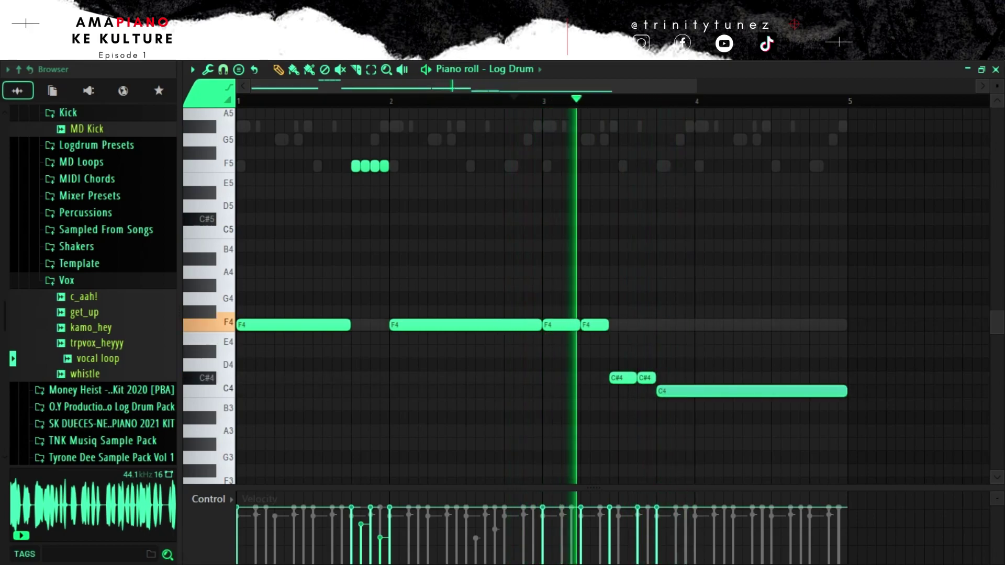
pyautogui.moveTo(732, 391)
pyautogui.mouseDown()
pyautogui.moveTo(732, 404)
pyautogui.moveTo(733, 391)
pyautogui.mouseUp()
pyautogui.press('space')
pyautogui.press('space')
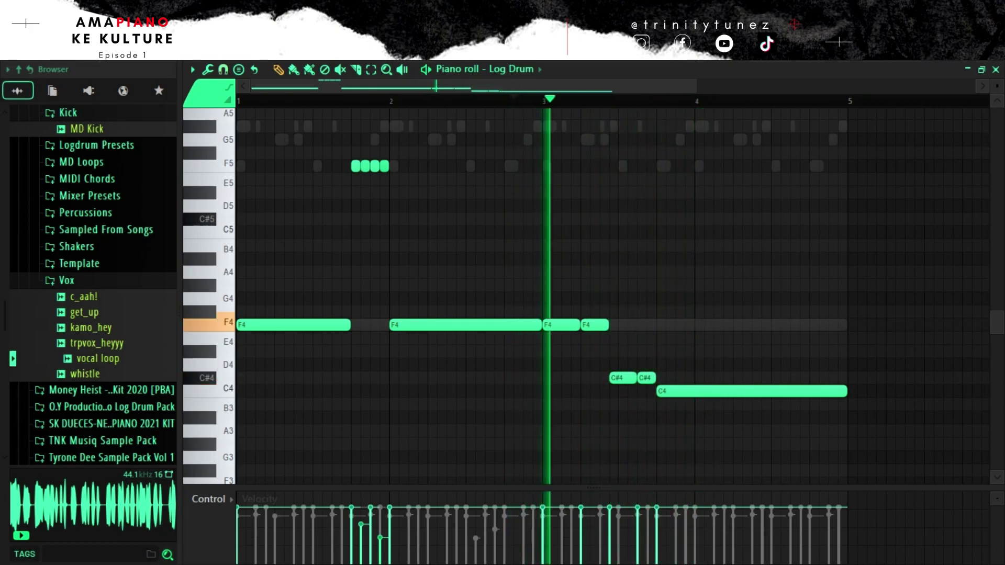
# - Add four closely spaced F5 notes starting on beat 3 of bar 4, and check the pattern by playback
pyautogui.moveTo(850, 391); pyautogui.dragTo(773, 166)
pyautogui.press('space')
pyautogui.press('space')
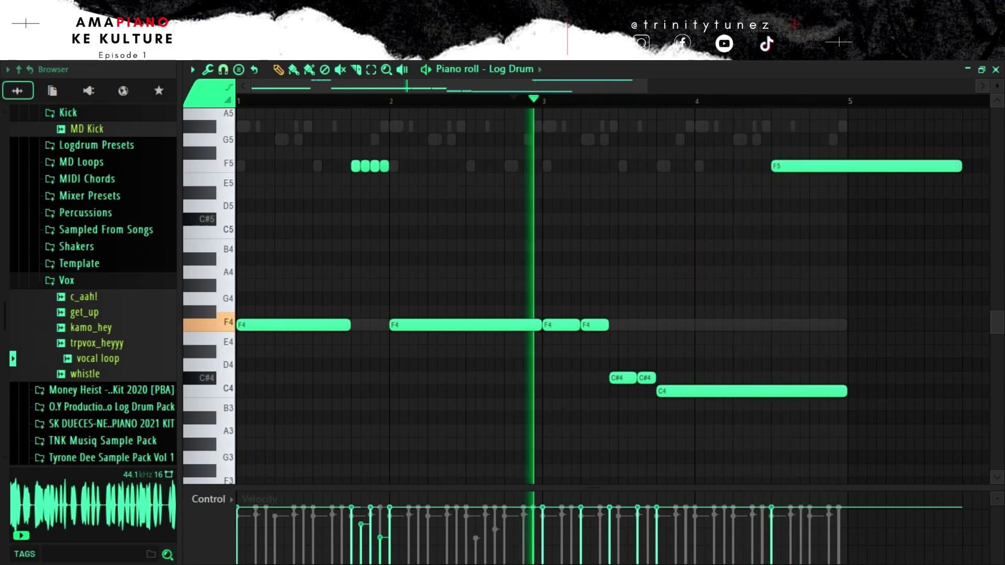
pyautogui.click(785, 153)
pyautogui.moveTo(785, 153)
pyautogui.mouseDown()
pyautogui.moveTo(785, 166)
pyautogui.moveTo(813, 179)
pyautogui.moveTo(803, 166)
pyautogui.mouseUp()
pyautogui.press('space')
pyautogui.press('space')
# - Add three more closely spaced notes after the F5 run in bar 4 and bring them all to G5
pyautogui.scroll(2, 804, 179)
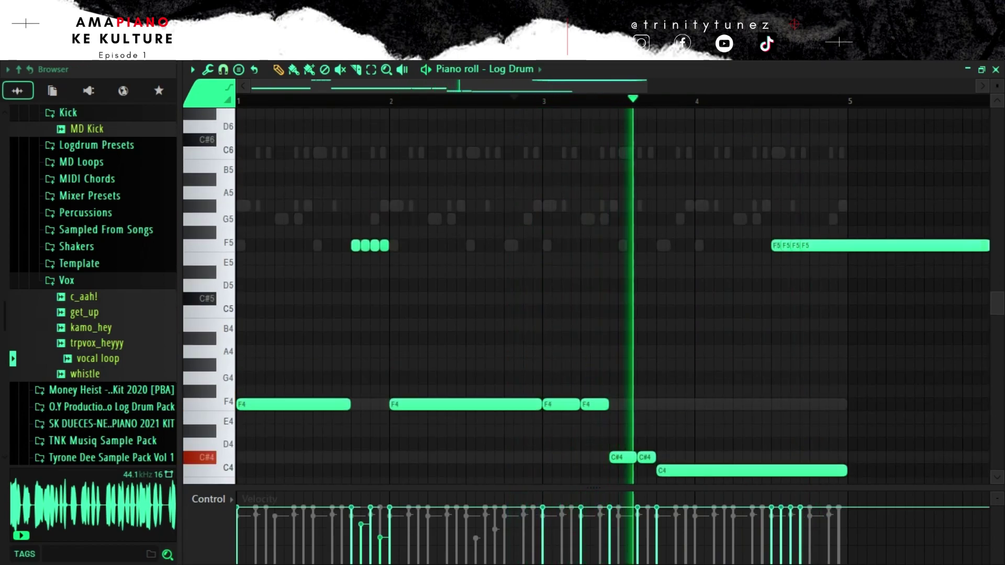
pyautogui.click(814, 205)
pyautogui.click(823, 206)
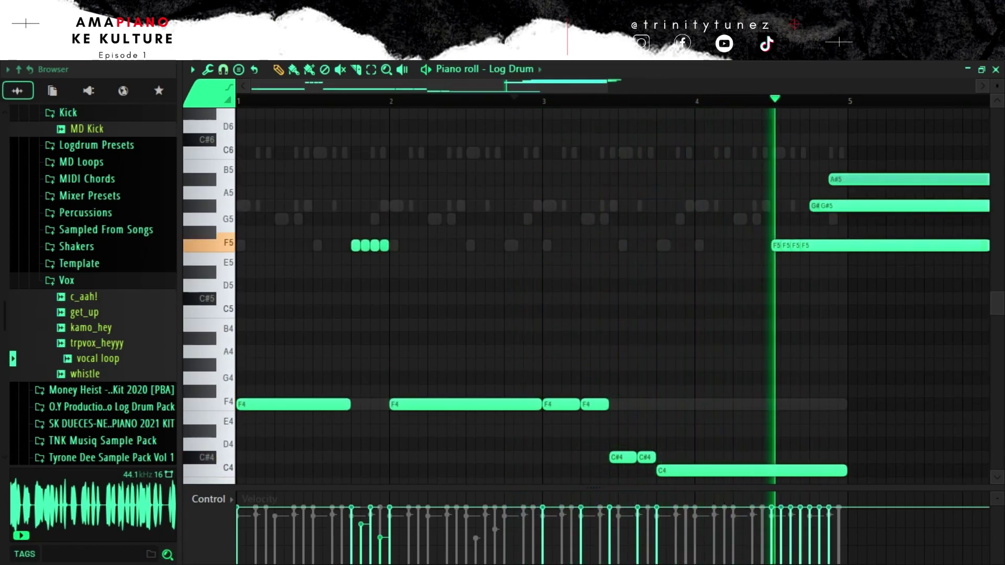
pyautogui.click(832, 193)
pyautogui.press('space')
pyautogui.moveTo(833, 193); pyautogui.dragTo(852, 221)
pyautogui.press('space')
pyautogui.hotkey('shift', 'Down')
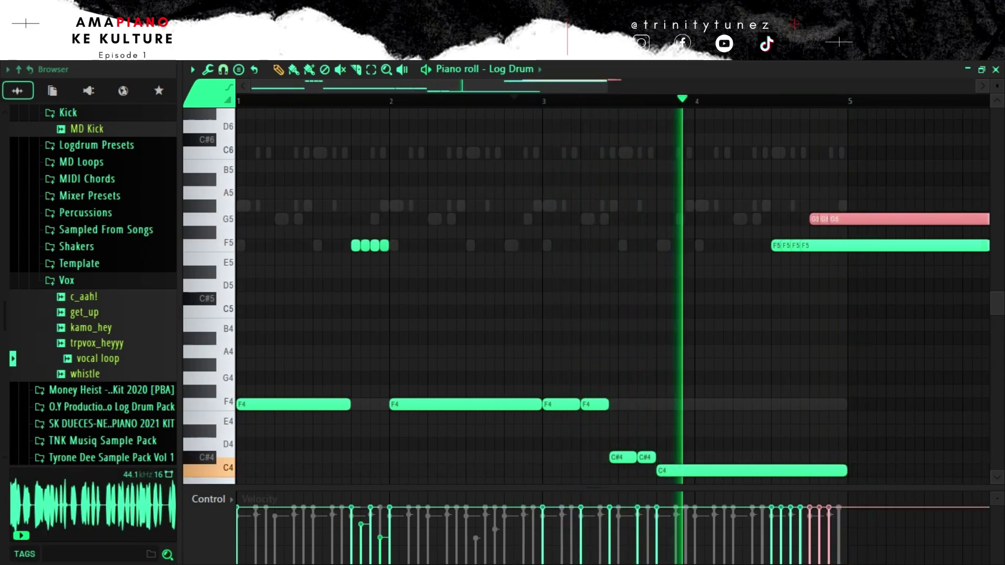
# - Shorten the overlapping F5 and G5 notes with quick legato so the run ends exactly at the end of bar 4
pyautogui.scroll(-2, 829, 219)
pyautogui.moveTo(829, 219); pyautogui.dragTo(828, 231)
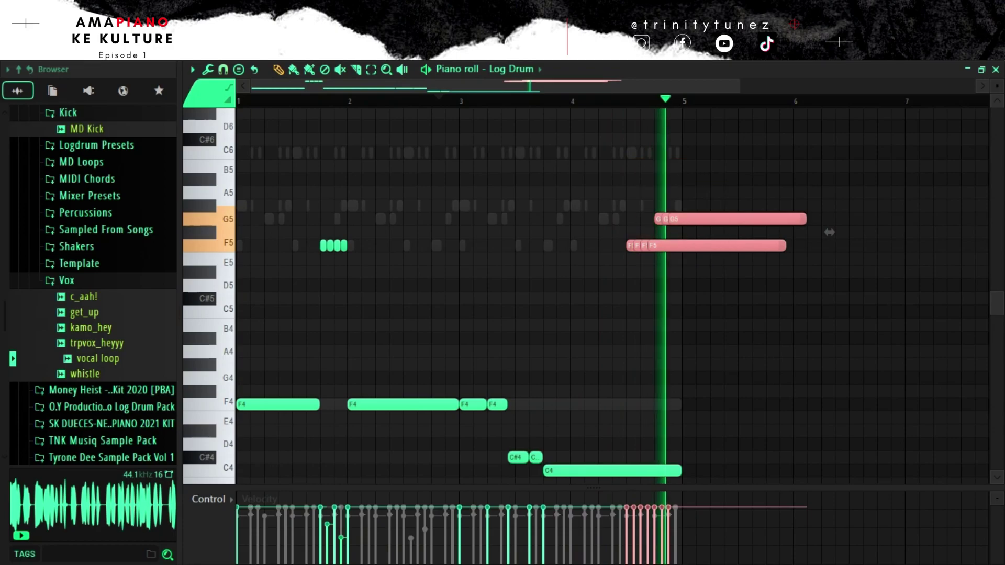
pyautogui.hotkey('ctrl', 'l')
pyautogui.keyDown('ctrl'); pyautogui.click(864, 232); pyautogui.keyUp('ctrl')
pyautogui.moveTo(902, 219); pyautogui.dragTo(627, 261)
pyautogui.press('space')
# - Lower only the last three short notes of bar 4 to C#5 and replay the pattern
pyautogui.moveTo(685, 203); pyautogui.dragTo(673, 285)
pyautogui.press('space')
pyautogui.hotkey('shift', 'Up')
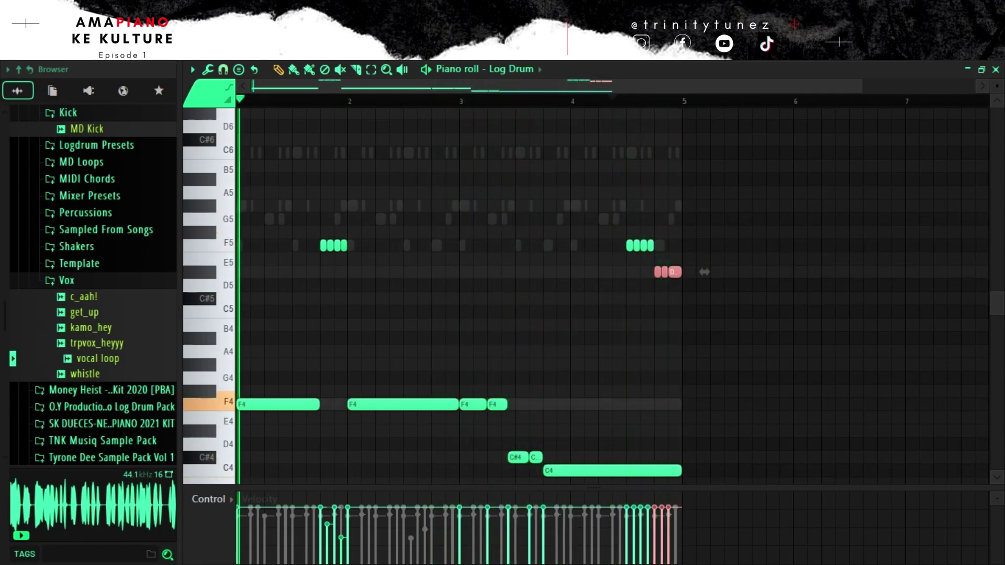
pyautogui.hotkey('shift', 'Down')
pyautogui.hotkey('shift', 'Down')
pyautogui.press('space')
pyautogui.press('space')
pyautogui.press('space')
pyautogui.press('space')
# - Delete the longer last C#5 note and duplicate the two remaining ones to make four equal hits, then replay
pyautogui.keyDown('ctrl'); pyautogui.click(705, 299); pyautogui.keyUp('ctrl')
pyautogui.rightClick(675, 298)
pyautogui.moveTo(649, 293); pyautogui.dragTo(671, 305)
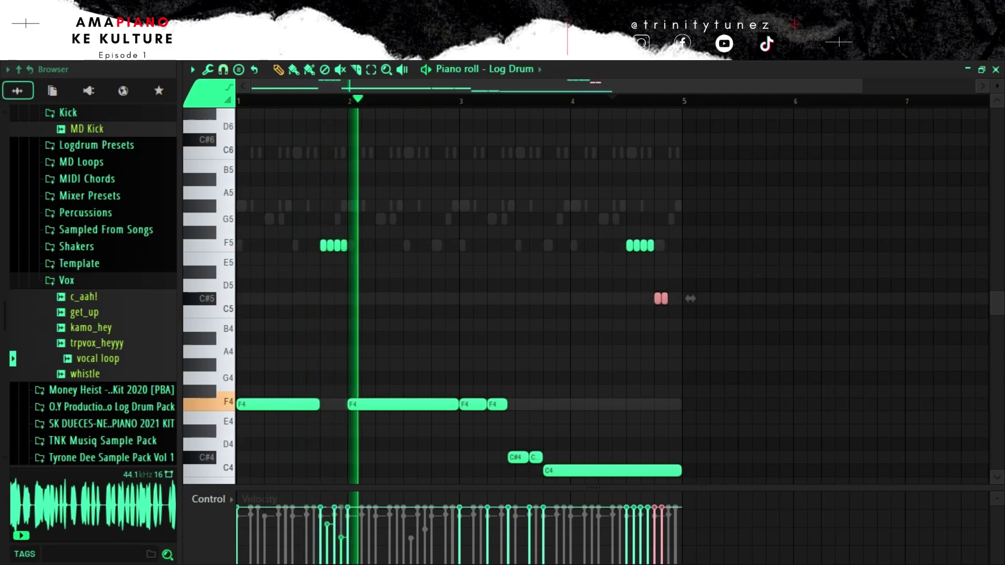
pyautogui.hotkey('ctrl', 'b')
pyautogui.press('space')
pyautogui.press('space')
# - Start bar 2's long F4 note on beat 2 and fit the note lengths so each ends where the following one begins
pyautogui.rightClick(415, 405)
pyautogui.moveTo(351, 404); pyautogui.dragTo(381, 405)
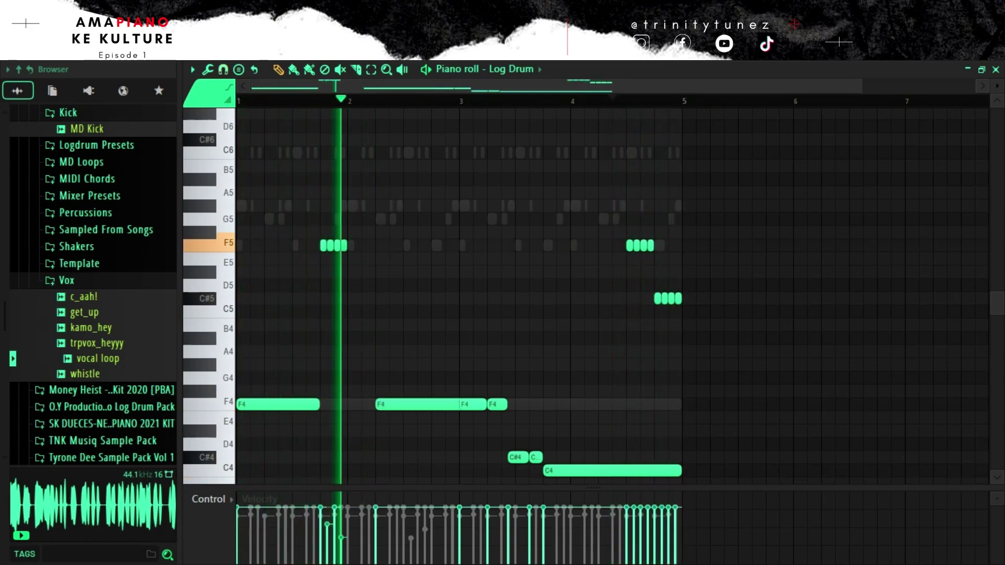
pyautogui.press('Up')
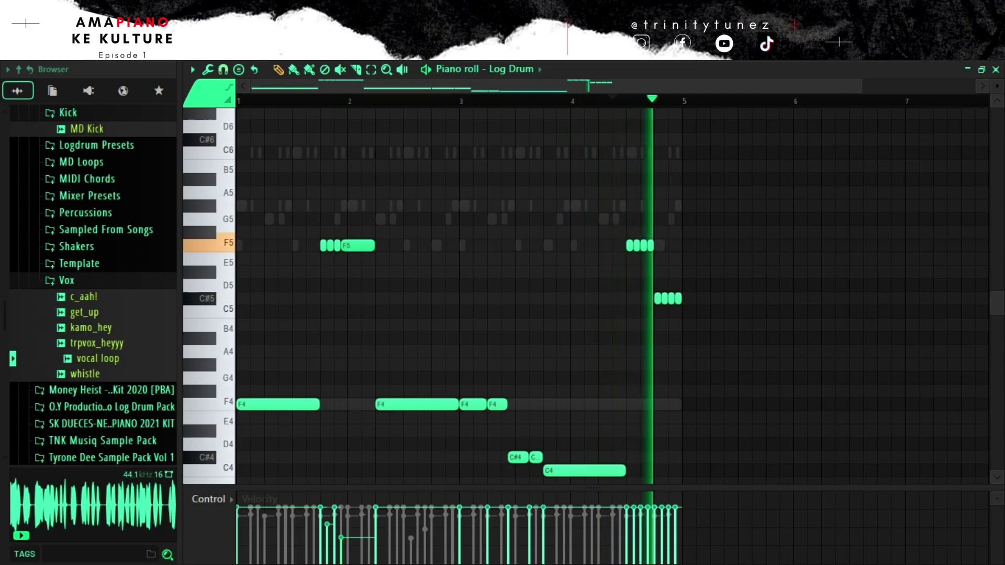
# - Enlarge the velocity lane and raise the last F5 note of the bar 1 run to the second hit's velocity
pyautogui.moveTo(594, 488); pyautogui.dragTo(593, 205)
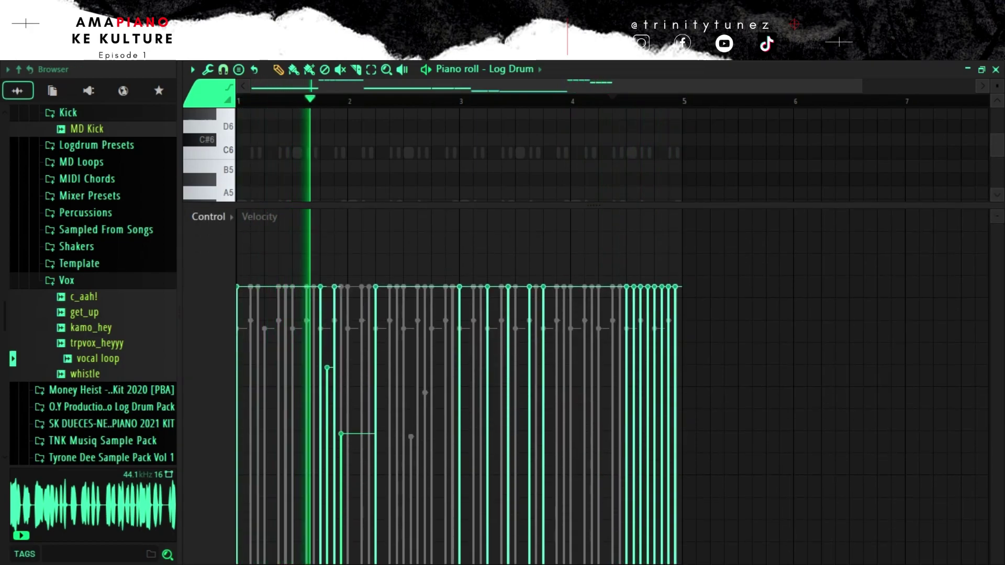
pyautogui.moveTo(341, 434); pyautogui.dragTo(341, 369)
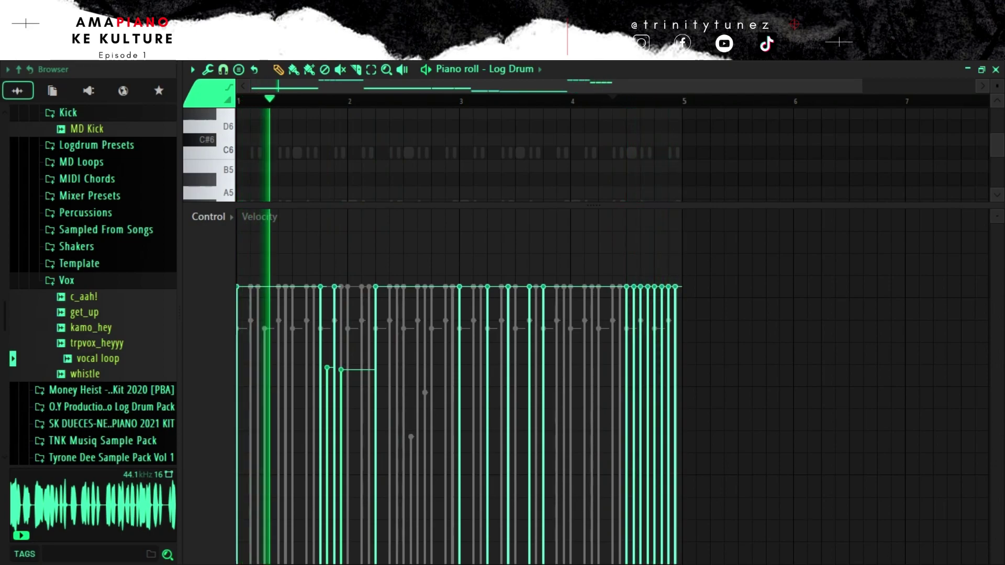
pyautogui.scroll(2, 612, 155)
# - Lower the velocities of the second and fourth F5 hits in bar 4, making the fourth slightly softer than the second
pyautogui.moveTo(593, 206); pyautogui.dragTo(594, 259)
pyautogui.scroll(-3, 593, 194)
pyautogui.scroll(5, 594, 193)
pyautogui.scroll(-4, 459, 183)
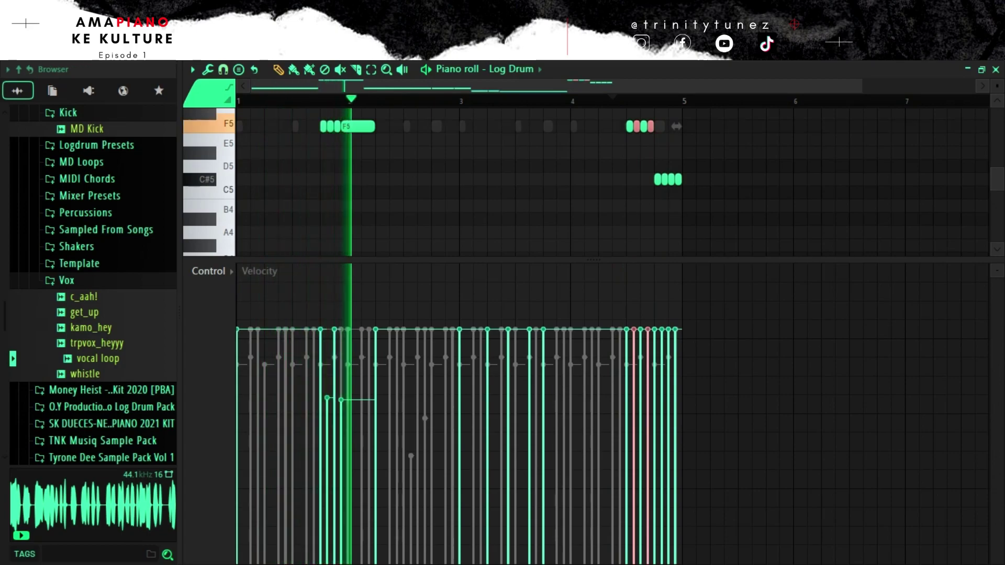
pyautogui.click(634, 405)
pyautogui.click(648, 449)
pyautogui.click(634, 383)
pyautogui.click(648, 400)
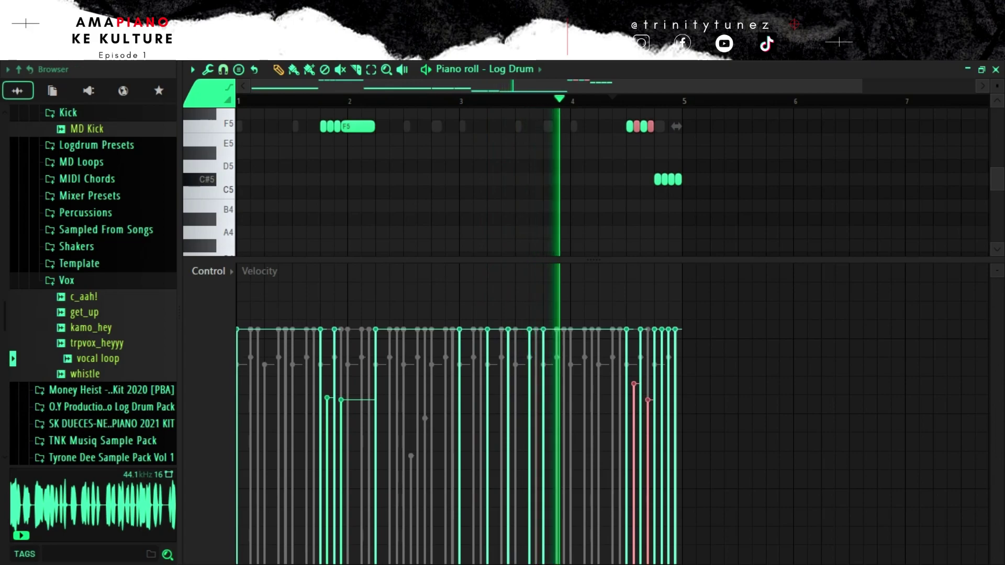
# - Replace the four C#5 hits at the end of bar 4 with a copy of the F5 run lowered to C#5
pyautogui.rightClick(671, 179)
pyautogui.moveTo(623, 115); pyautogui.dragTo(704, 166)
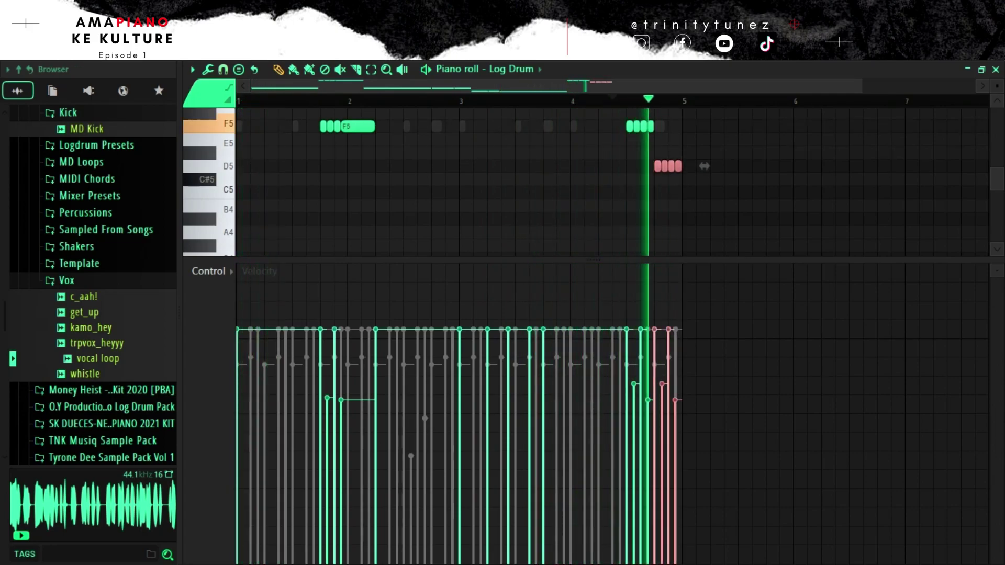
pyautogui.moveTo(704, 166); pyautogui.dragTo(704, 179)
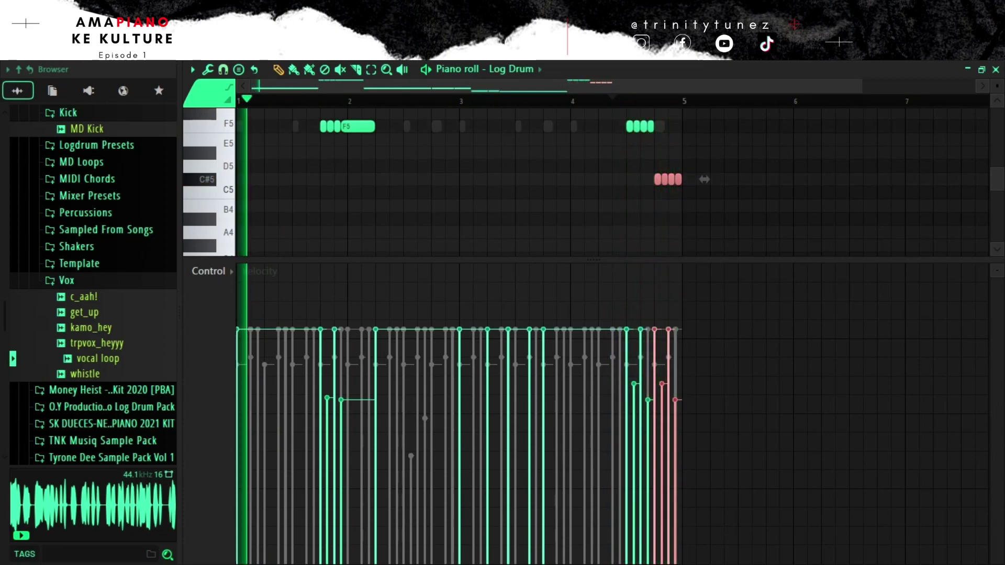
# - Deselect the hits, transpose the whole Log Drum part down one octave, and shrink the velocity lane back
pyautogui.hotkey('ctrl', 'd')
pyautogui.scroll(-5, 613, 180)
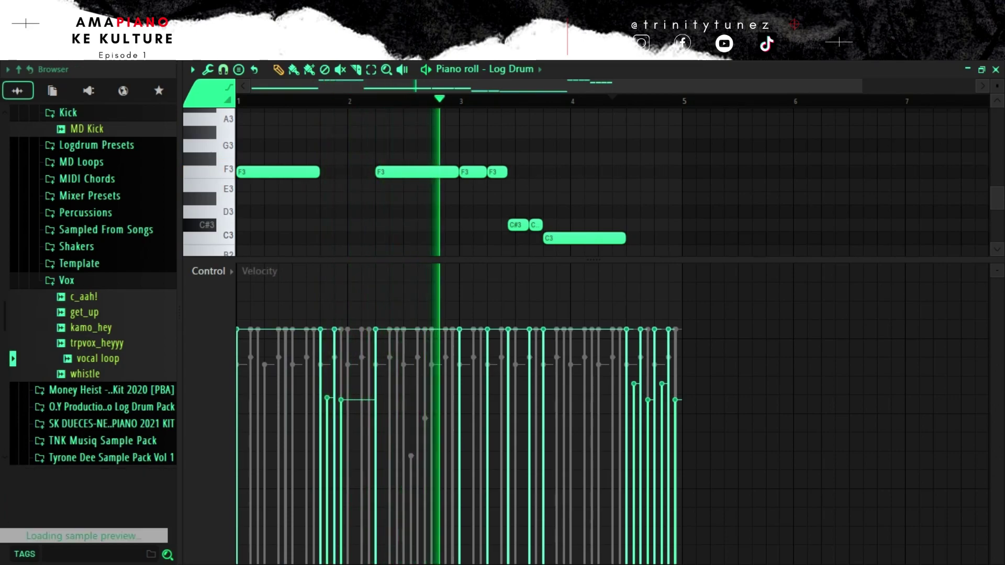
pyautogui.moveTo(593, 259); pyautogui.dragTo(594, 485)
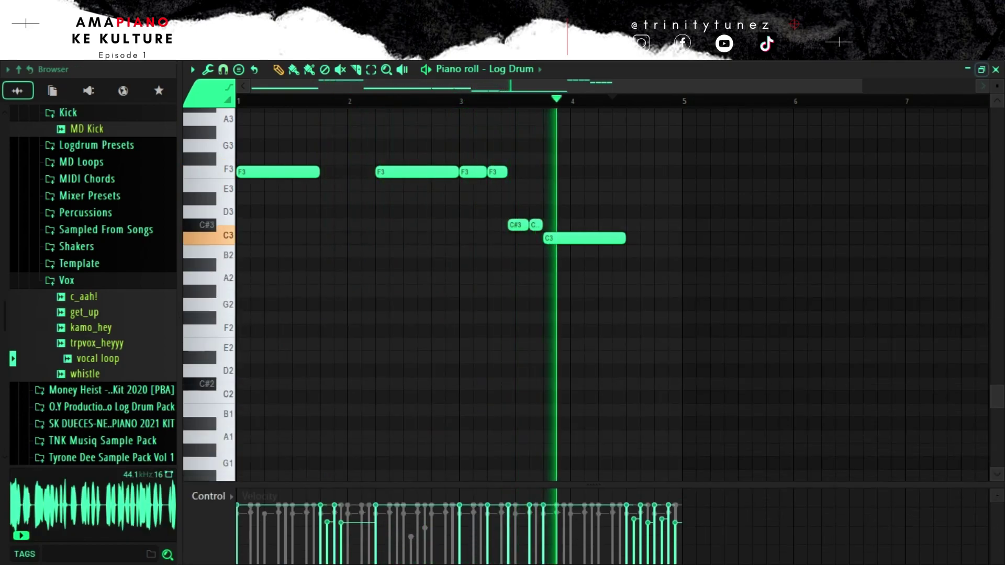
# - Open the Log Drum channel from the Channel rack and examine its envelope and miscellaneous settings, including the cut group
pyautogui.press('F7')
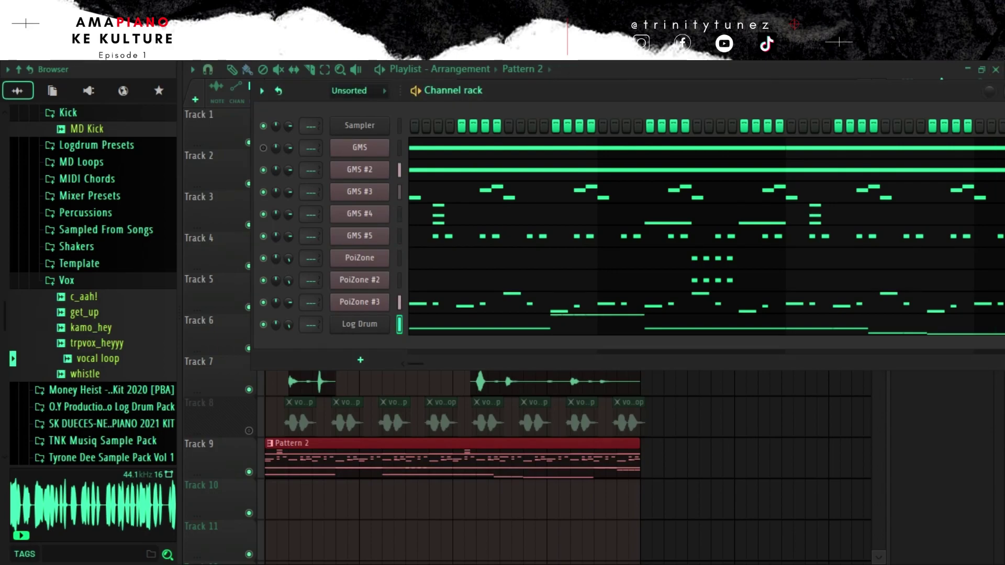
pyautogui.click(359, 324)
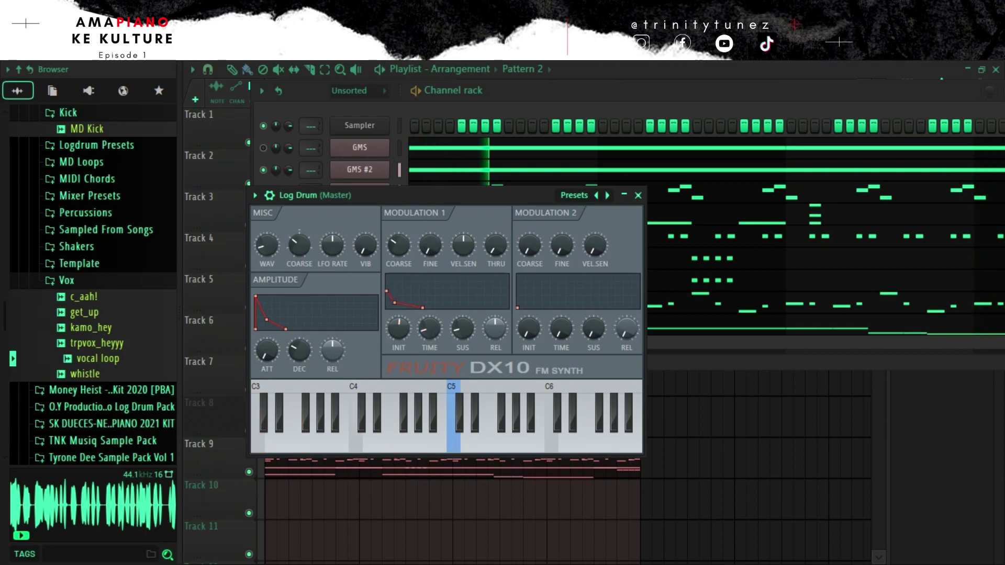
pyautogui.click(269, 195)
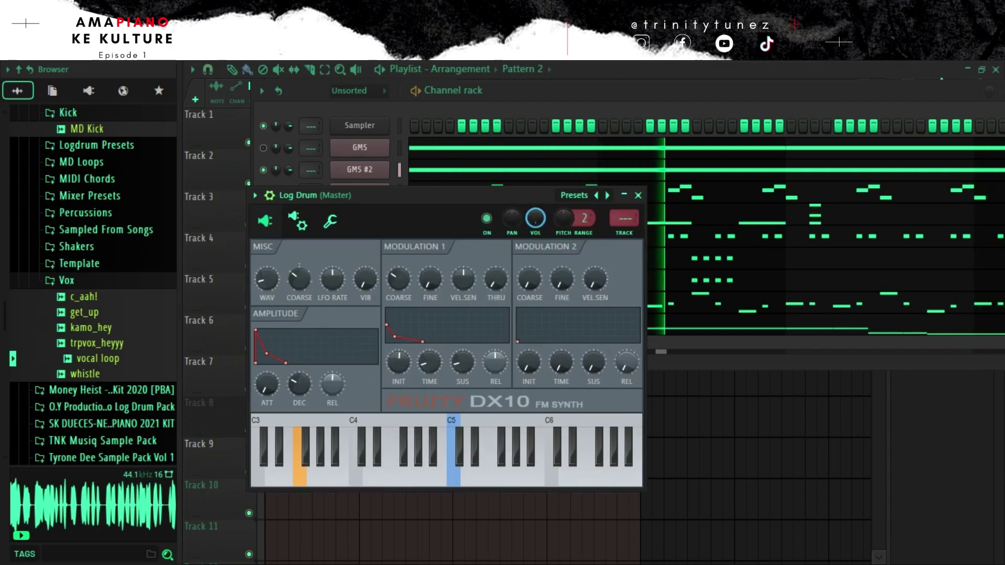
pyautogui.click(297, 221)
pyautogui.click(330, 221)
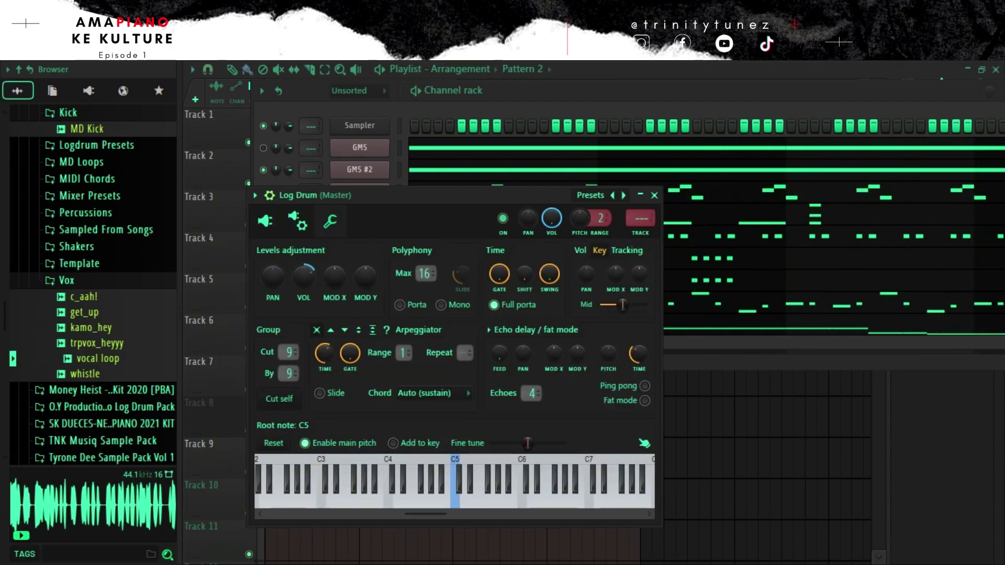
pyautogui.press('space')
# - Return to the Log Drum's synth controls, close the plugin, and review the arrangement during playback
pyautogui.click(264, 221)
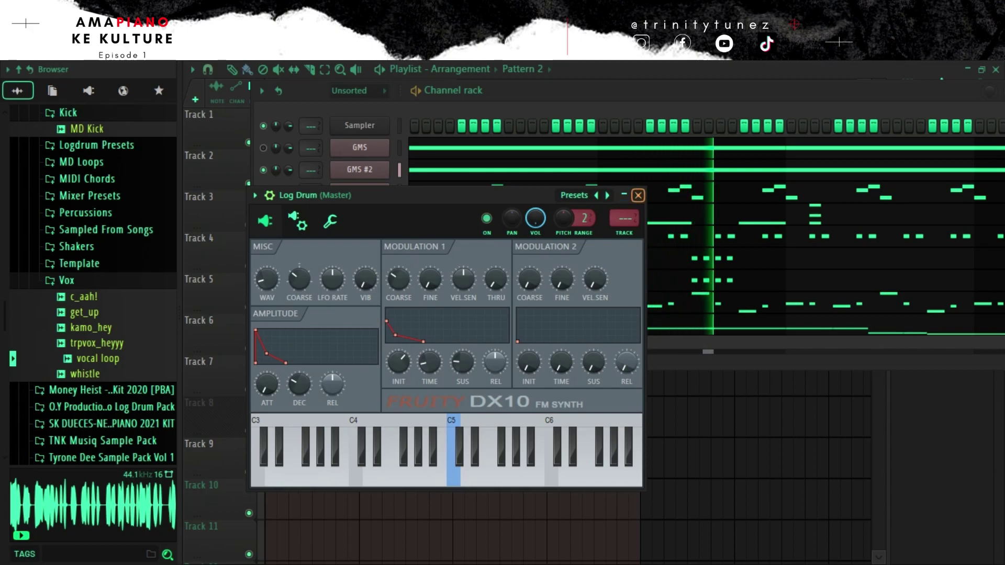
pyautogui.click(638, 195)
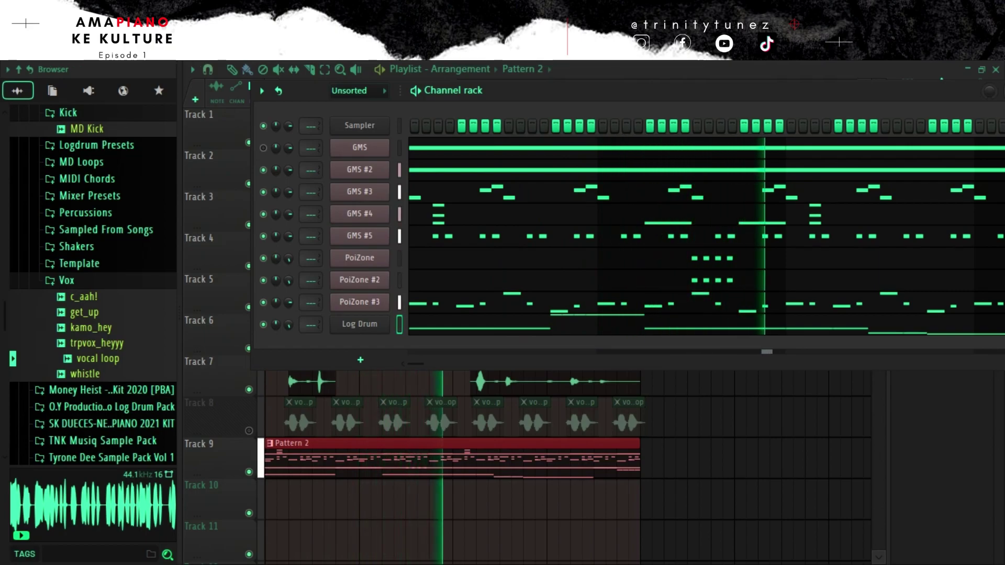
pyautogui.press('F6')
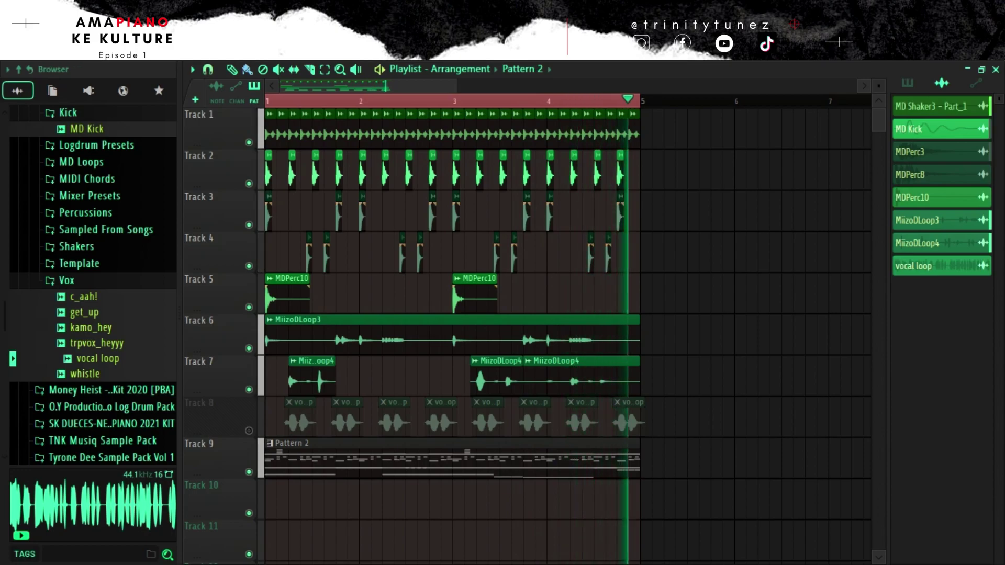
pyautogui.press('F6')
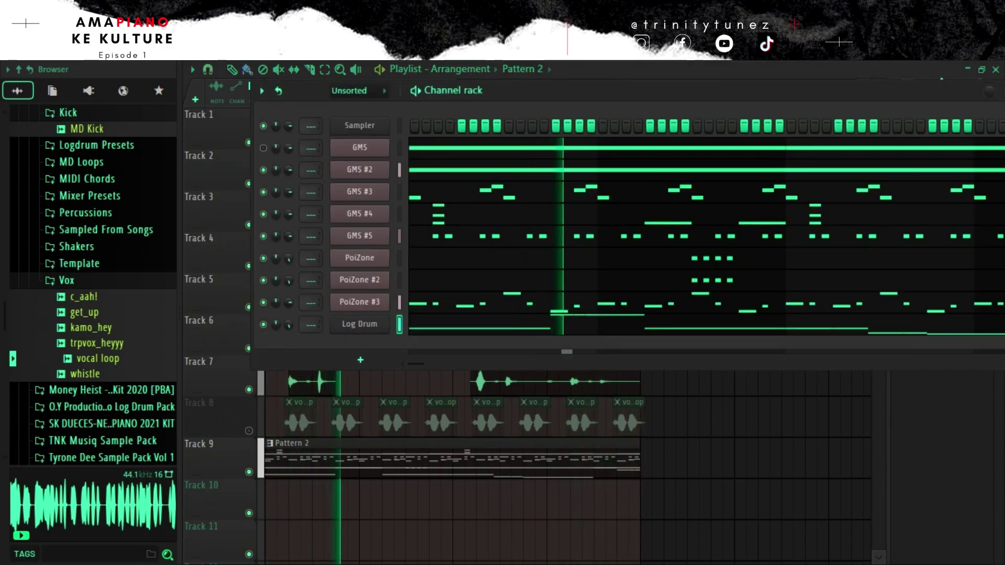